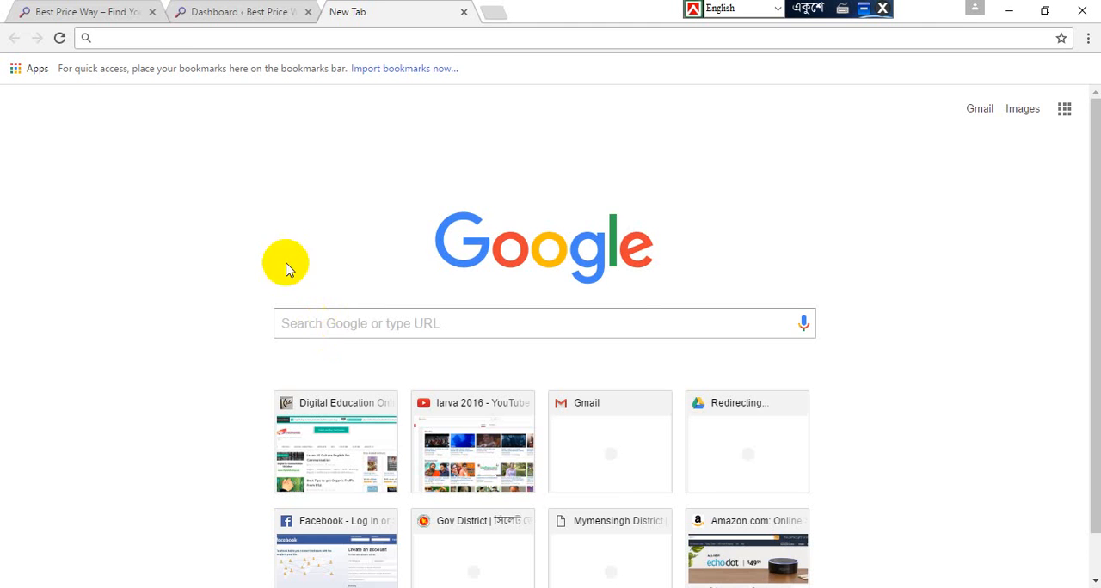
Step: Open the L'Oreal Color Riche lipstick offer from the latest product offers on the Best Price Way home page
left_click(58, 8)
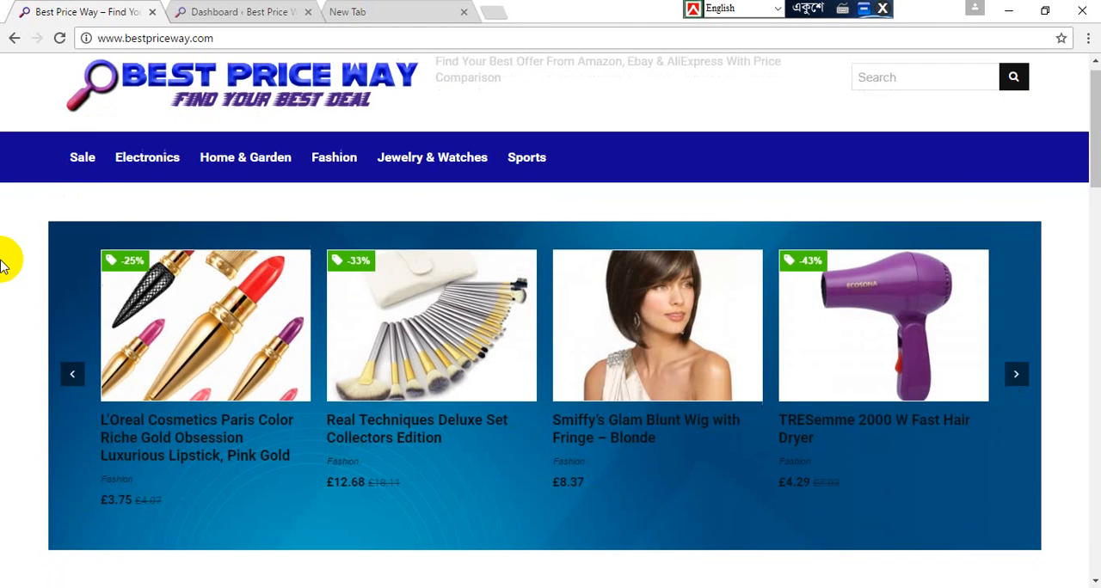
scroll(2, 265, "down", 4)
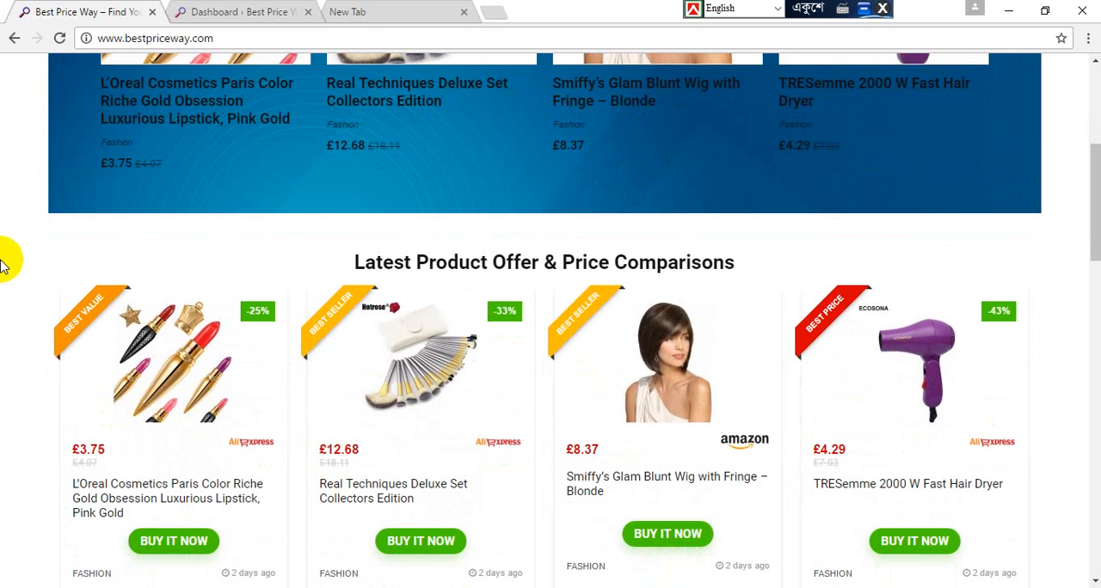
left_click(189, 346)
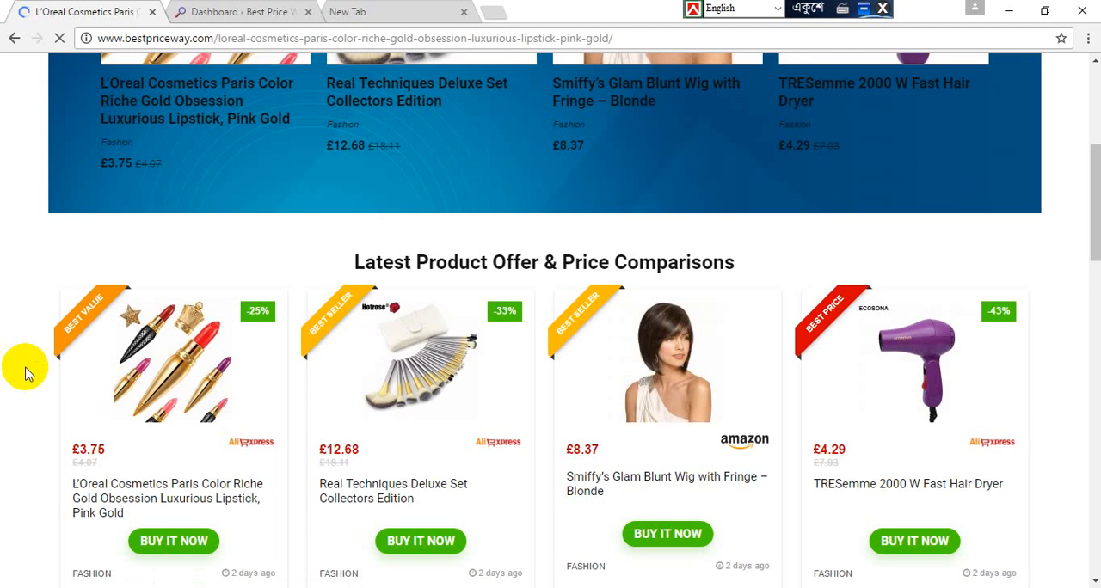
scroll(25, 325, "down", 3)
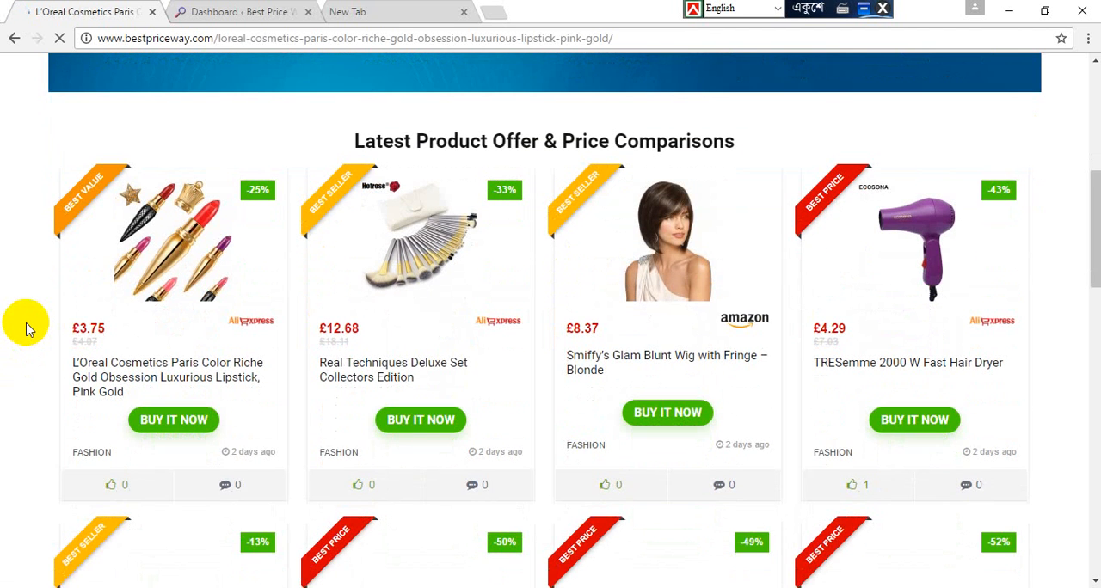
scroll(25, 325, "down", 3)
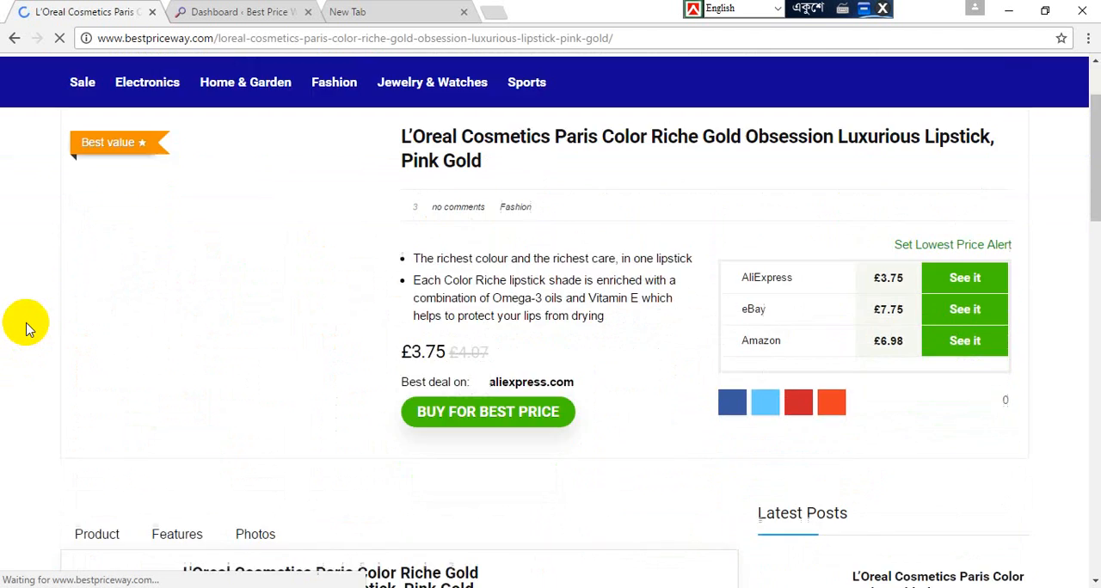
Step: Review the lipstick page's price comparison and its Product, Features and Photos sections, down to the BIOAQUA offer
scroll(29, 330, "up", 2)
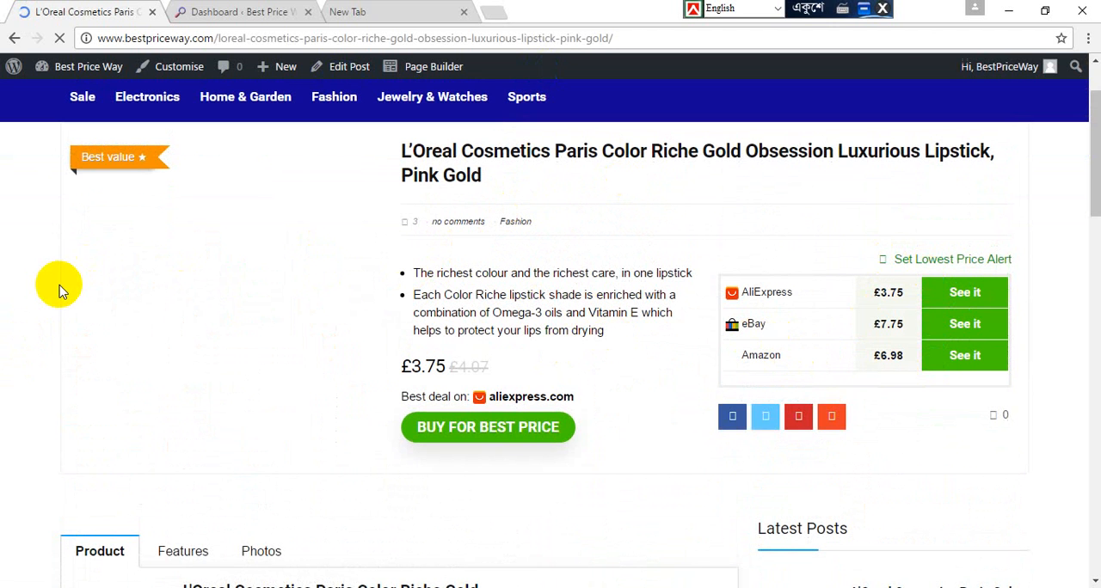
scroll(59, 291, "down", 5)
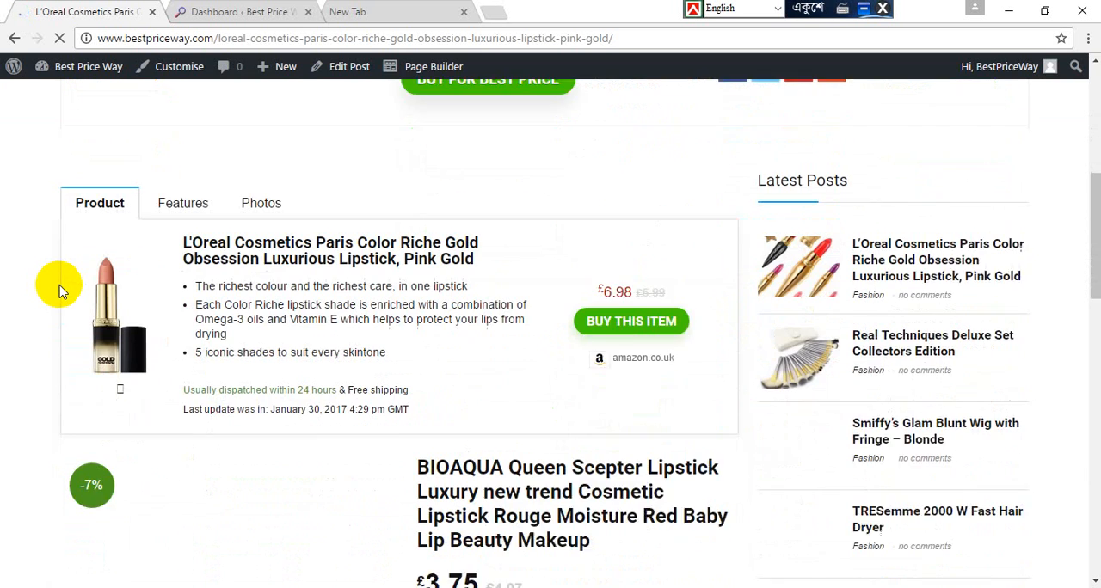
scroll(59, 291, "down", 1)
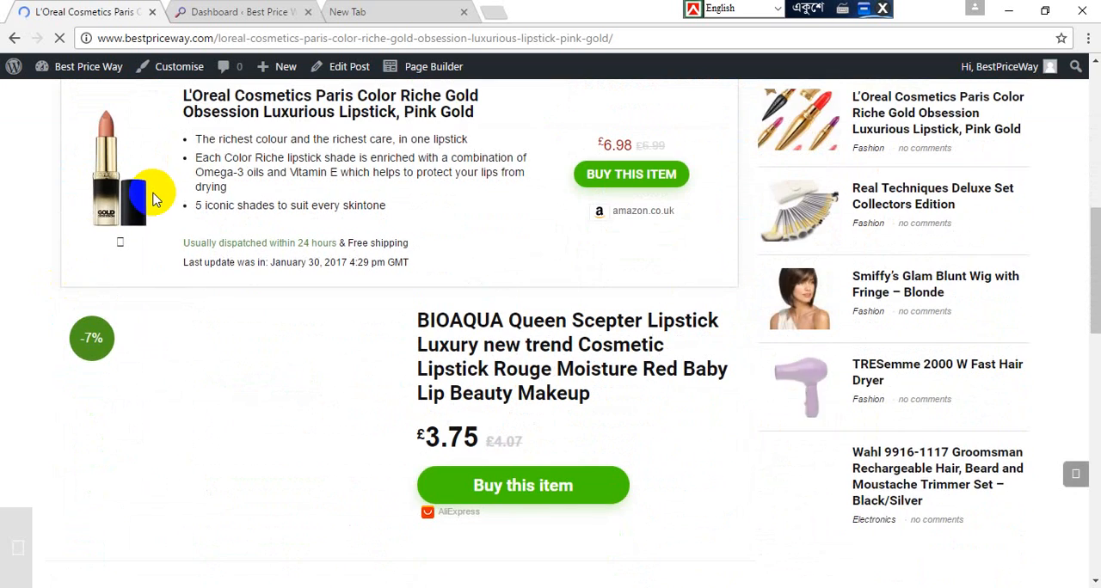
scroll(153, 199, "up", 2)
left_click(169, 184)
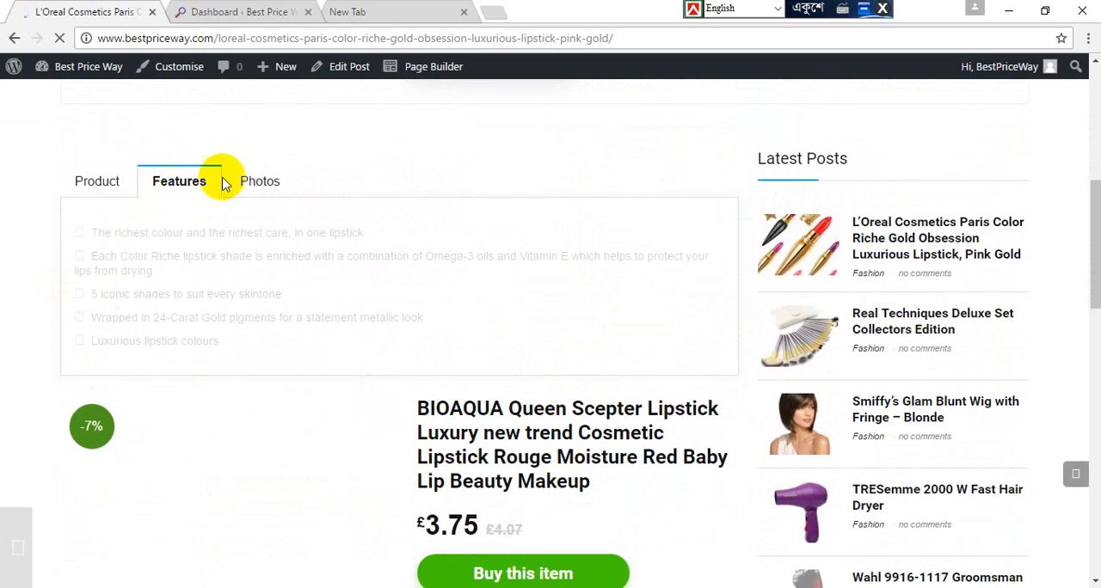
left_click(252, 186)
left_click(169, 183)
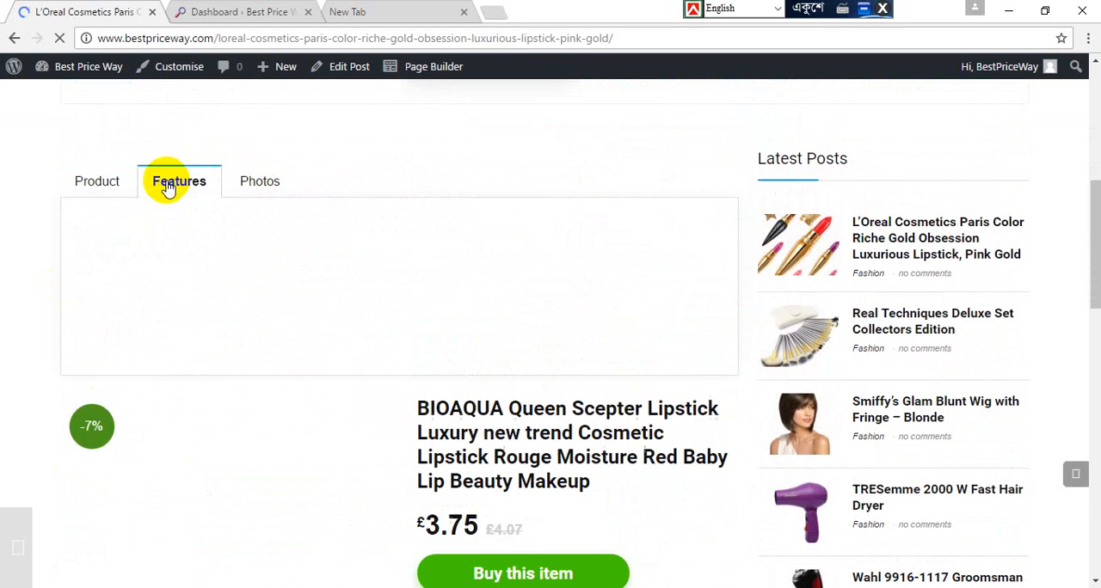
left_click(94, 181)
scroll(51, 209, "down", 3)
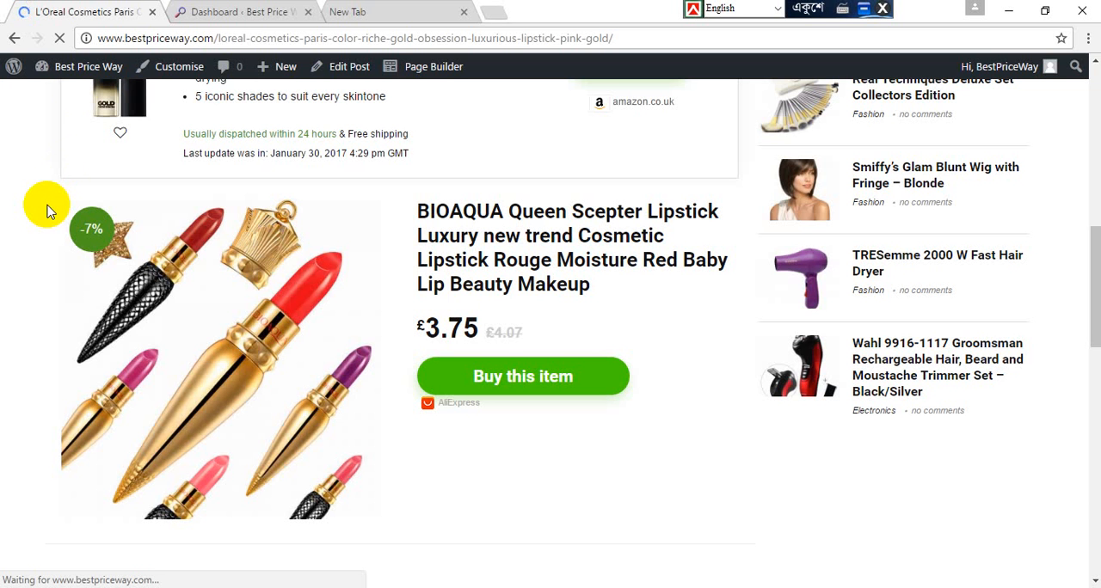
Step: Return to the Best Price Way home page and look over the featured products and latest price comparisons
left_click(234, 9)
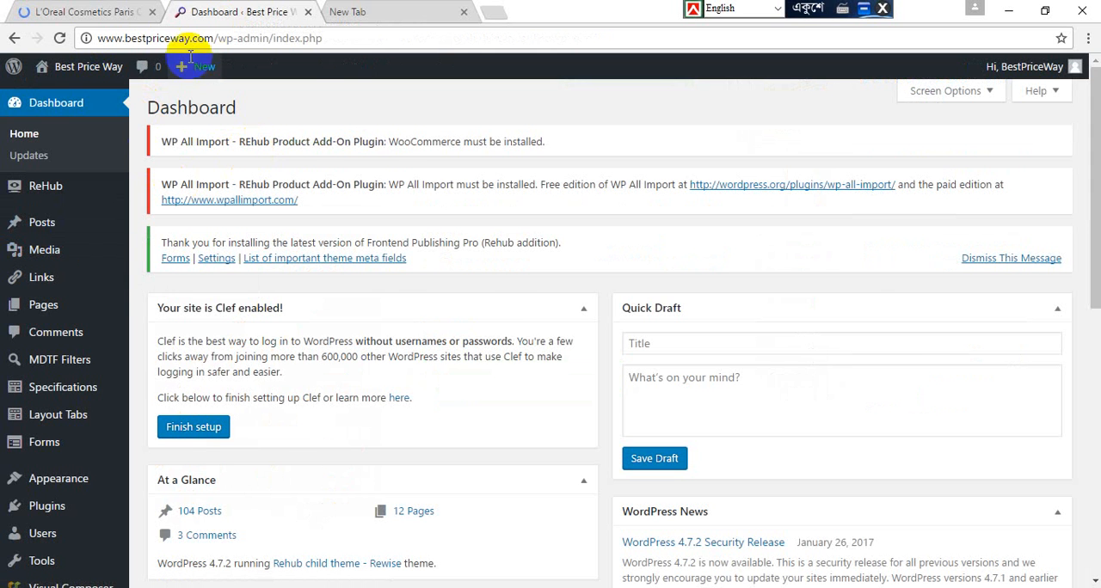
left_click(65, 11)
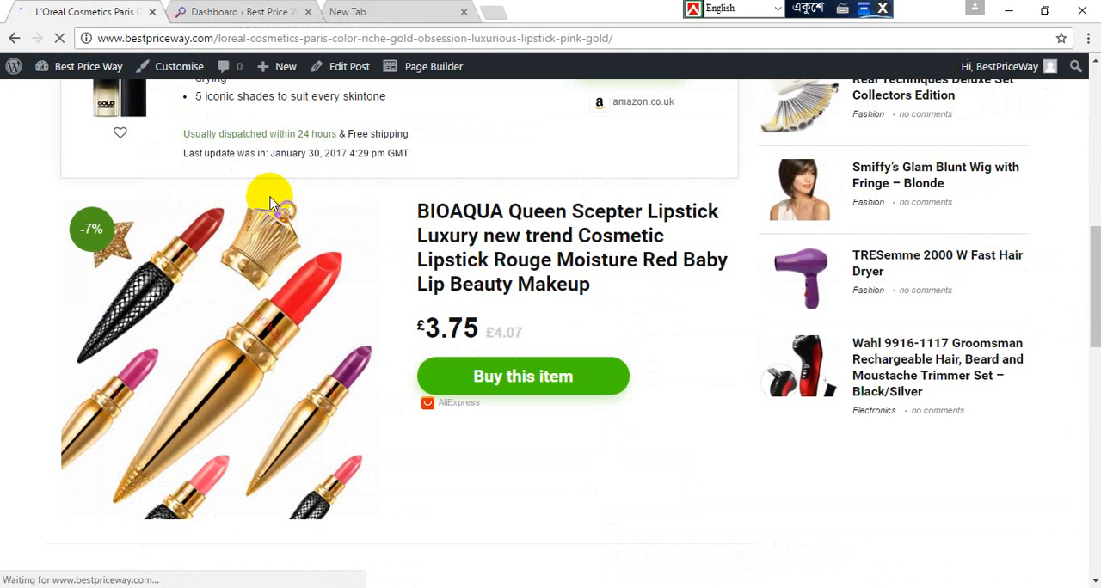
scroll(4, 308, "up", 7)
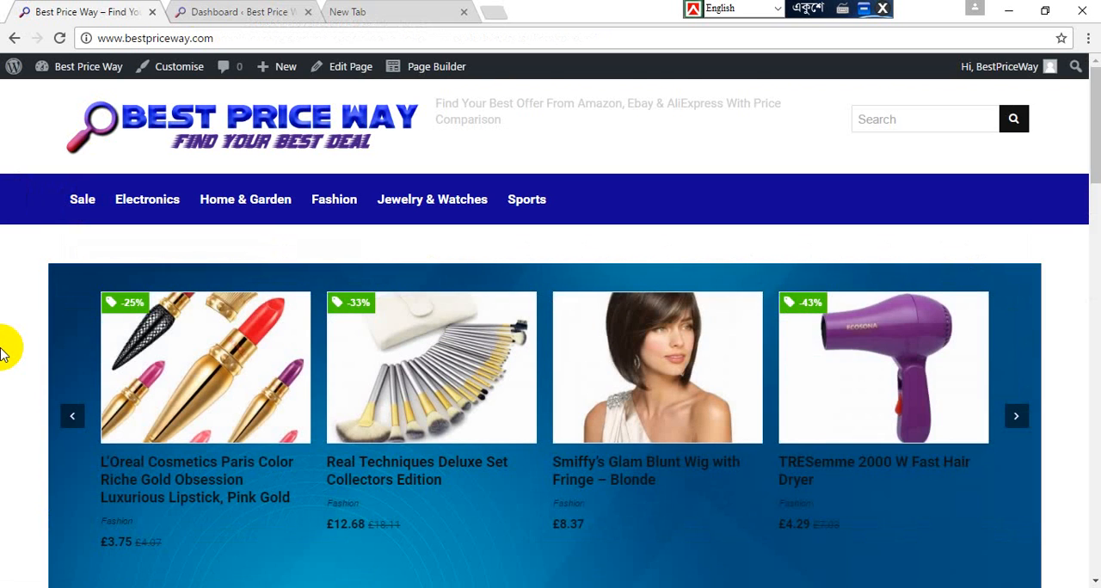
scroll(3, 348, "down", 3)
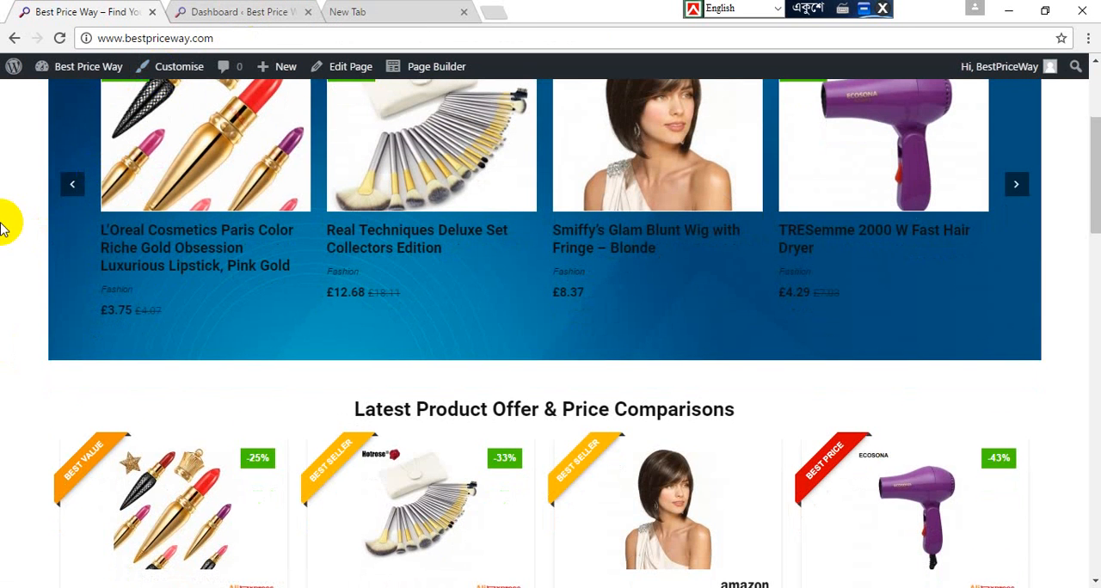
scroll(2, 225, "down", 2)
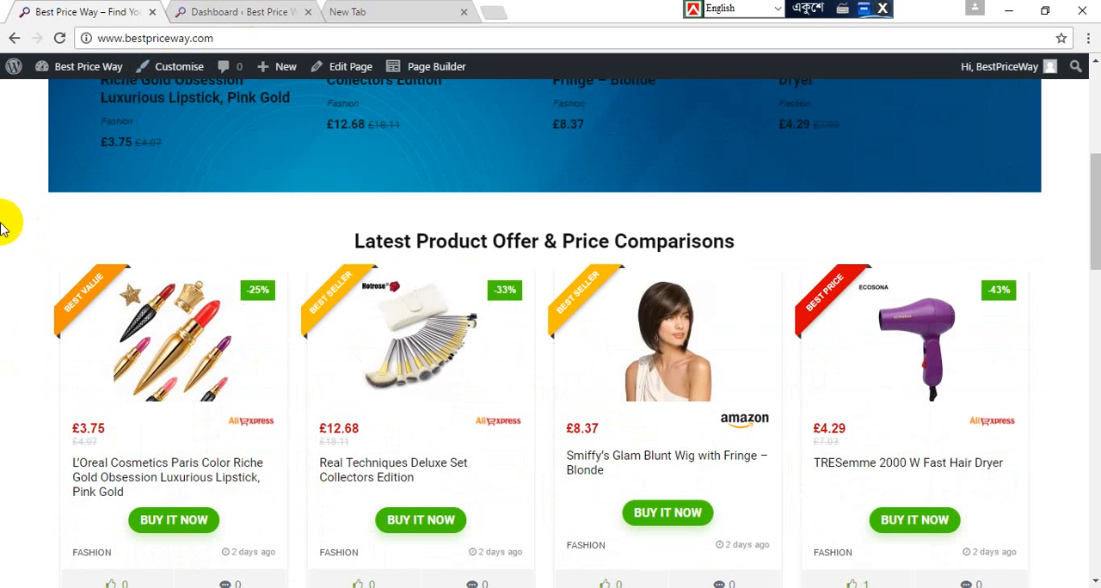
scroll(2, 225, "down", 3)
scroll(8, 221, "up", 8)
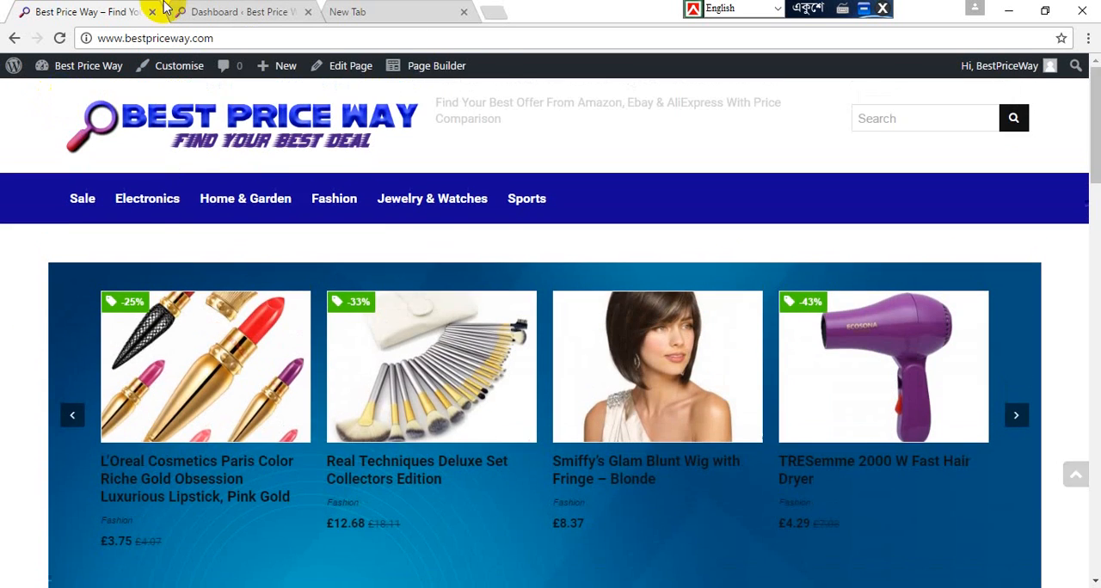
Step: Open the Home page for editing from the page list in the site's WordPress dashboard
left_click(205, 7)
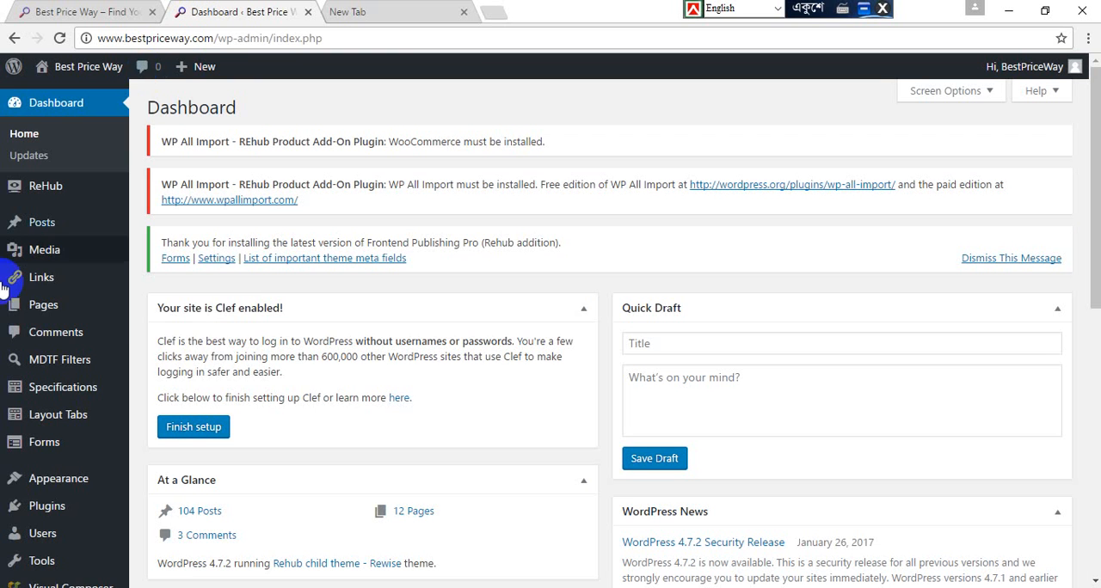
left_click(72, 319)
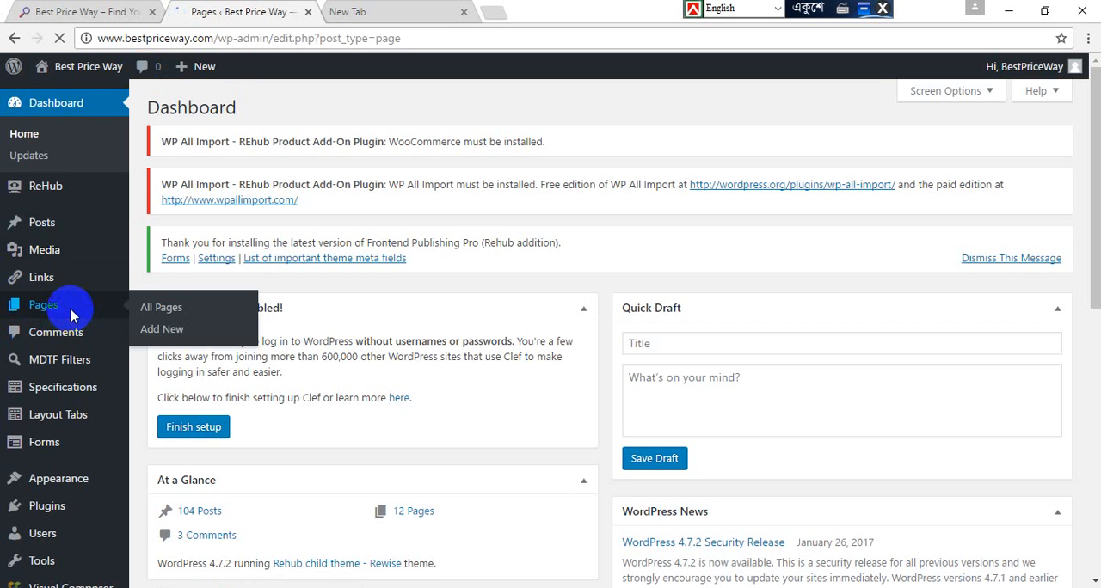
scroll(451, 392, "down", 3)
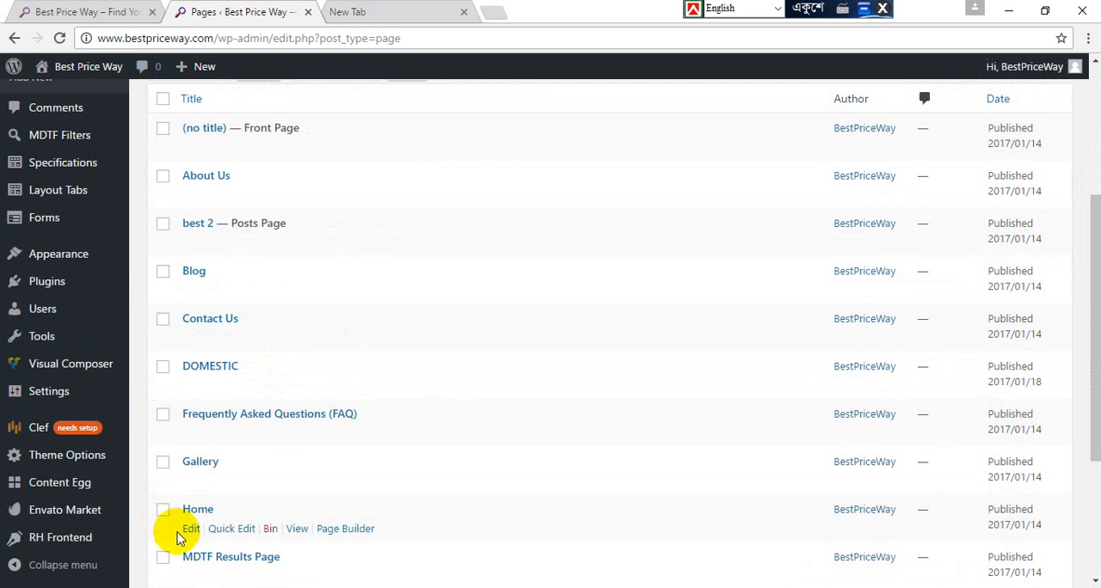
left_click(190, 532)
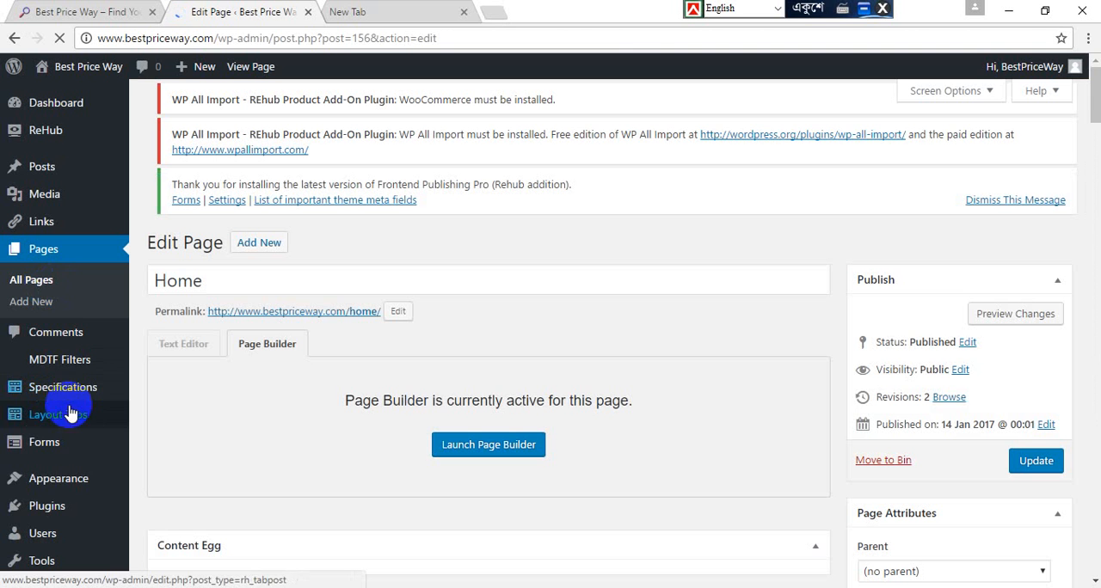
Step: Open the site's Plugins page in a new browser tab and switch to it
right_click(54, 514)
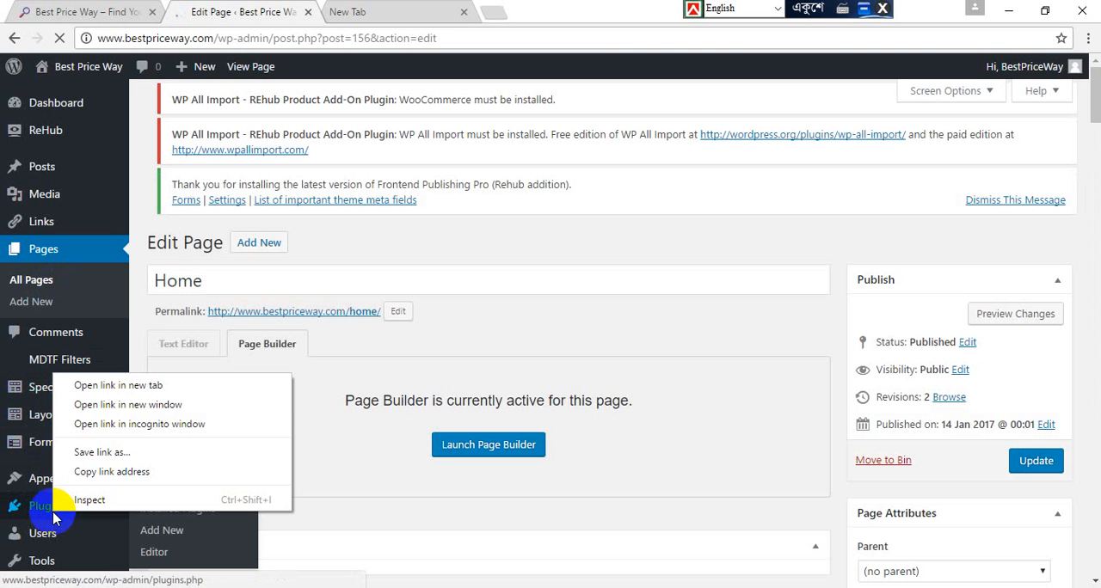
left_click(126, 388)
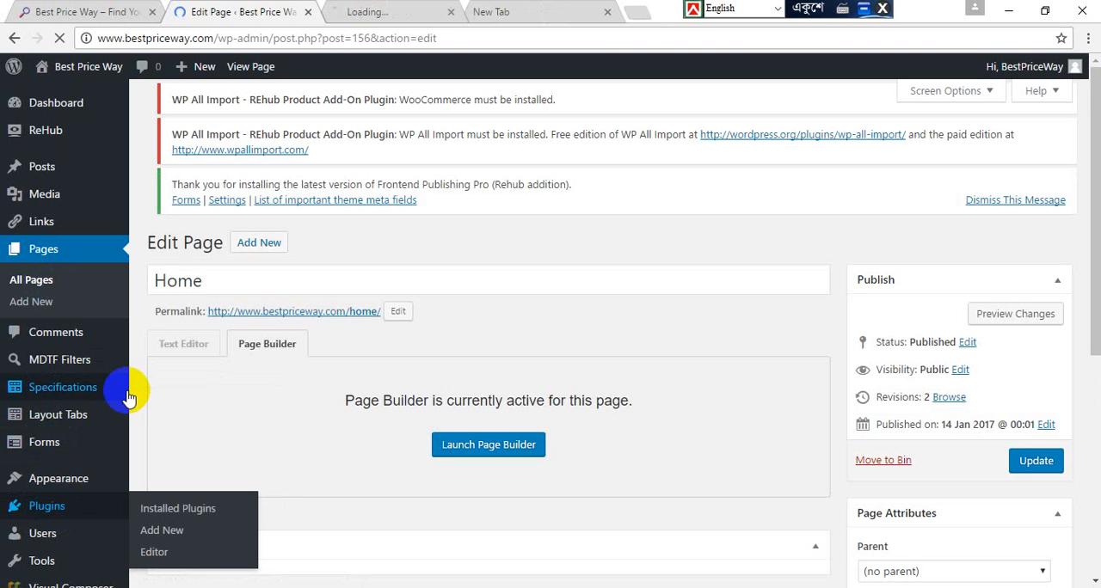
left_click(393, 7)
left_click(272, 8)
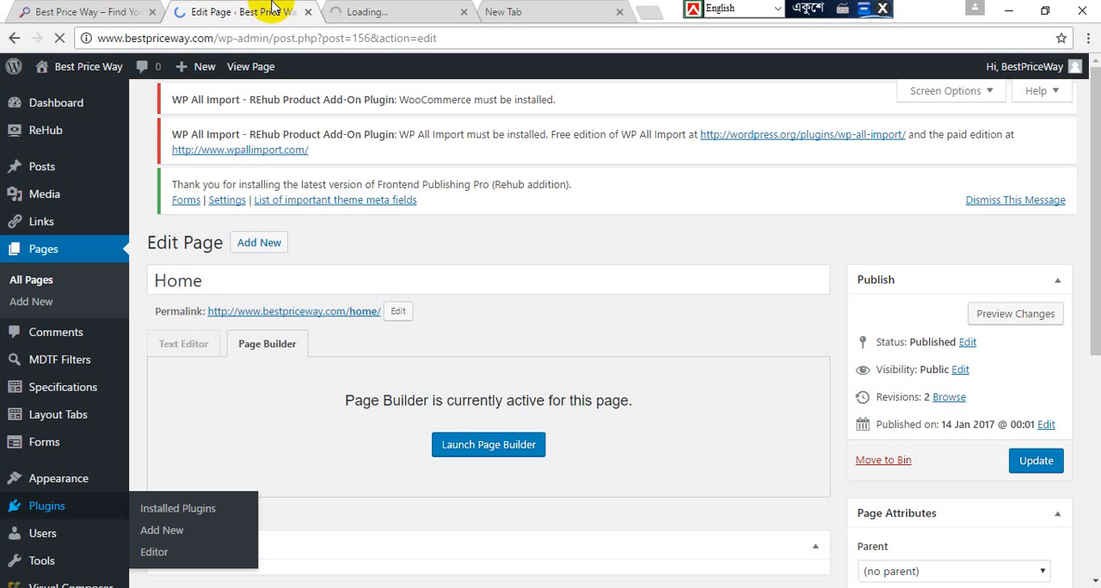
left_click(373, 8)
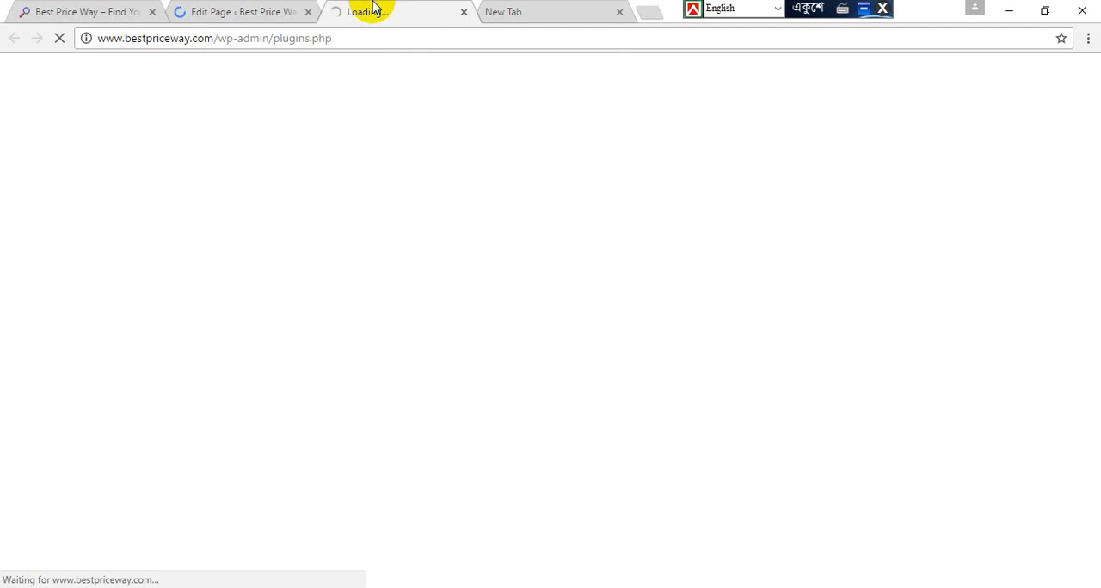
left_click(248, 8)
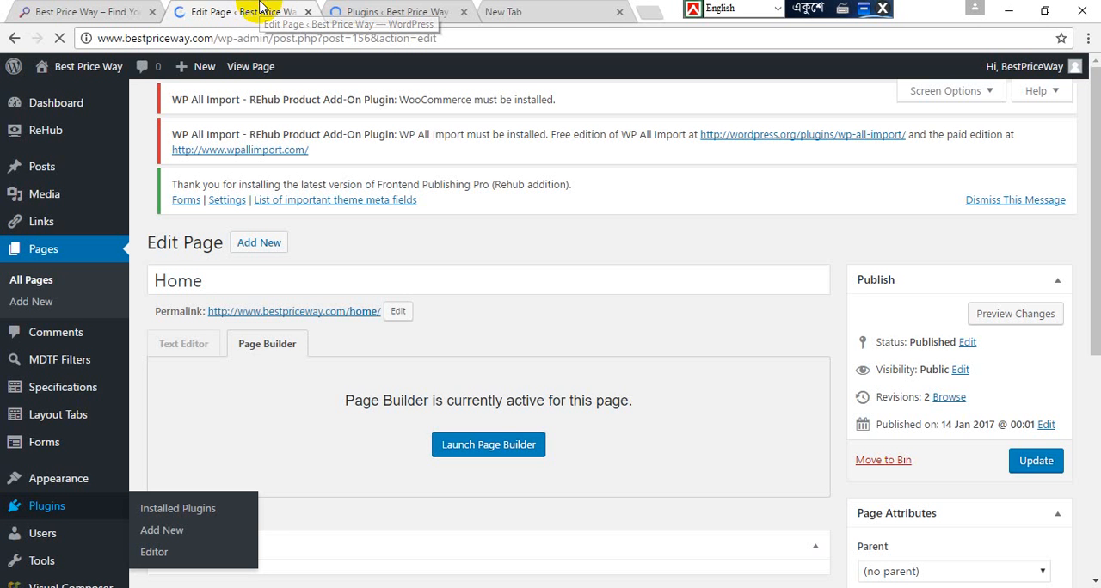
left_click(410, 7)
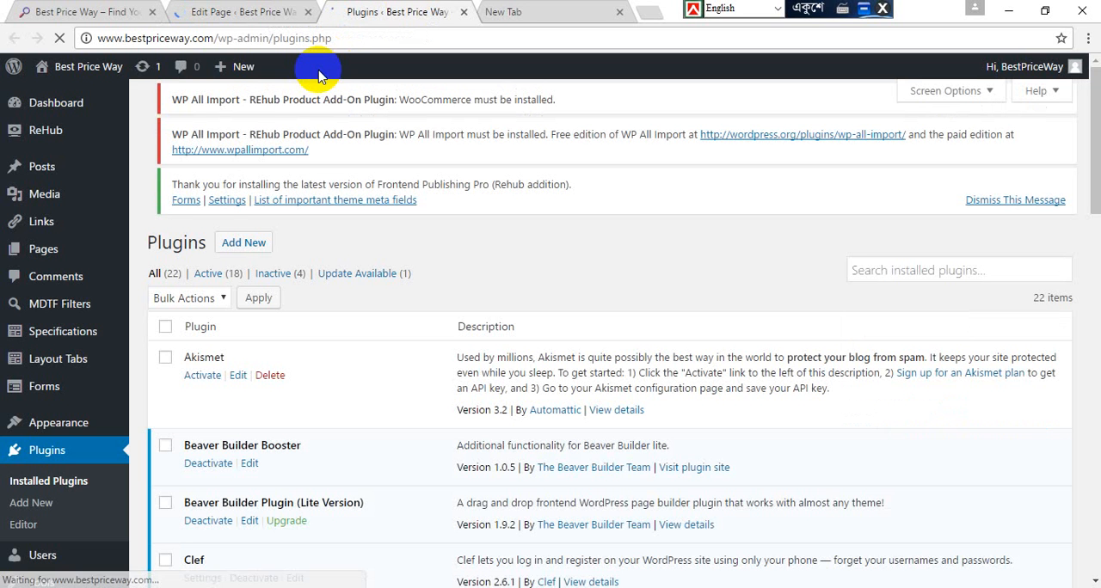
Step: Look through the whole list of installed plugins, including Content Egg, the RH plugins and WPBakery Visual Composer
scroll(142, 138, "down", 3)
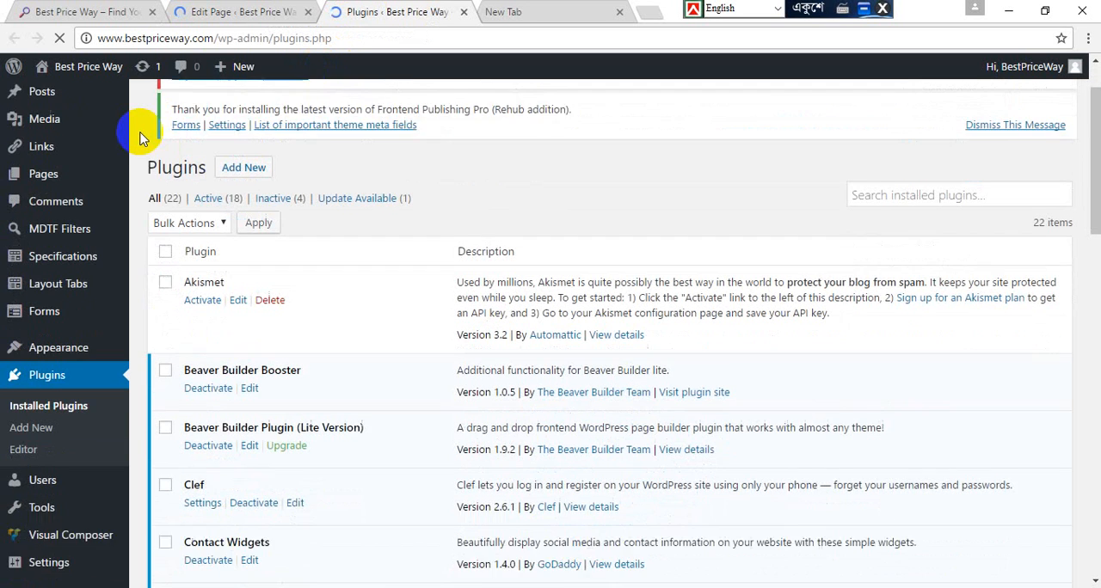
scroll(142, 138, "down", 2)
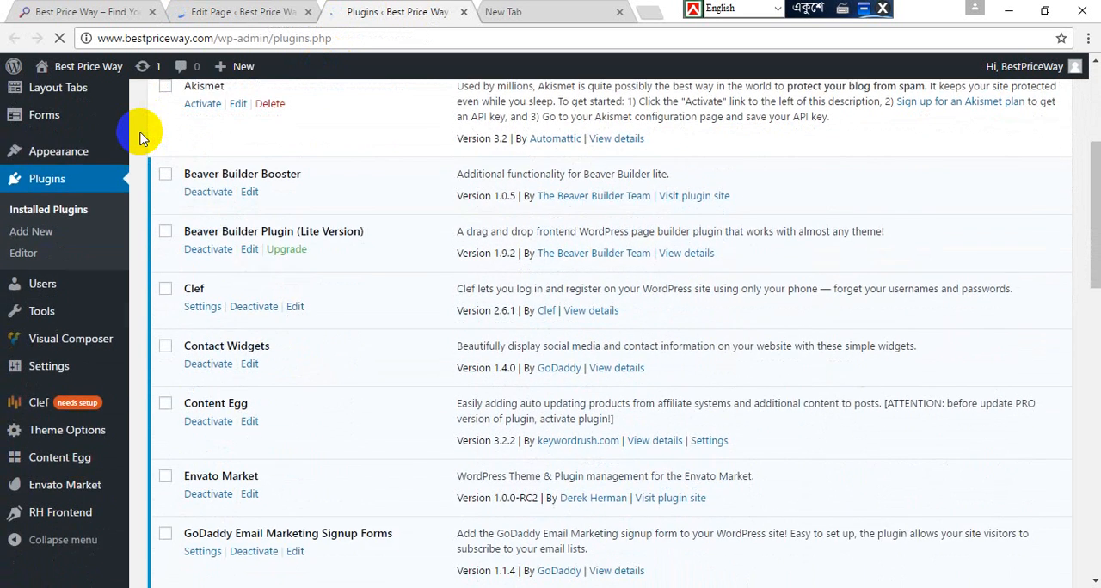
scroll(142, 138, "down", 1)
scroll(142, 138, "down", 1)
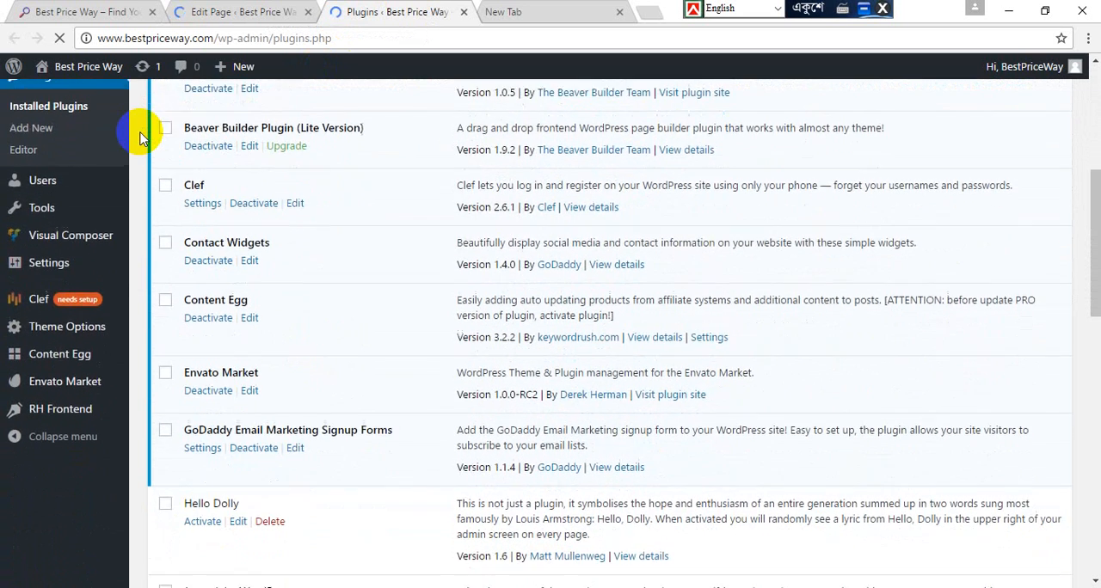
scroll(142, 138, "down", 3)
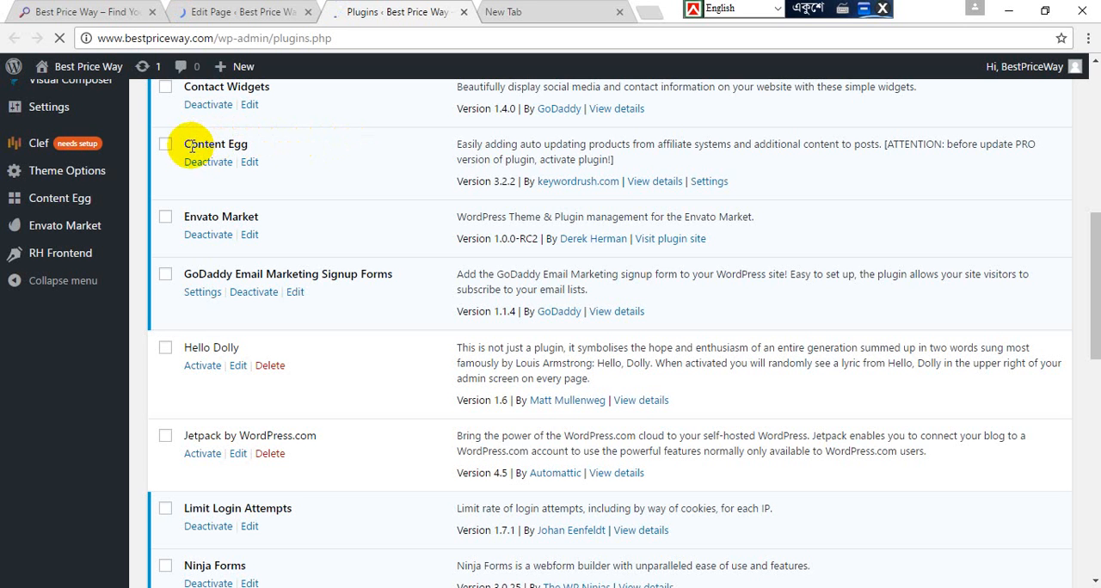
scroll(191, 149, "down", 1)
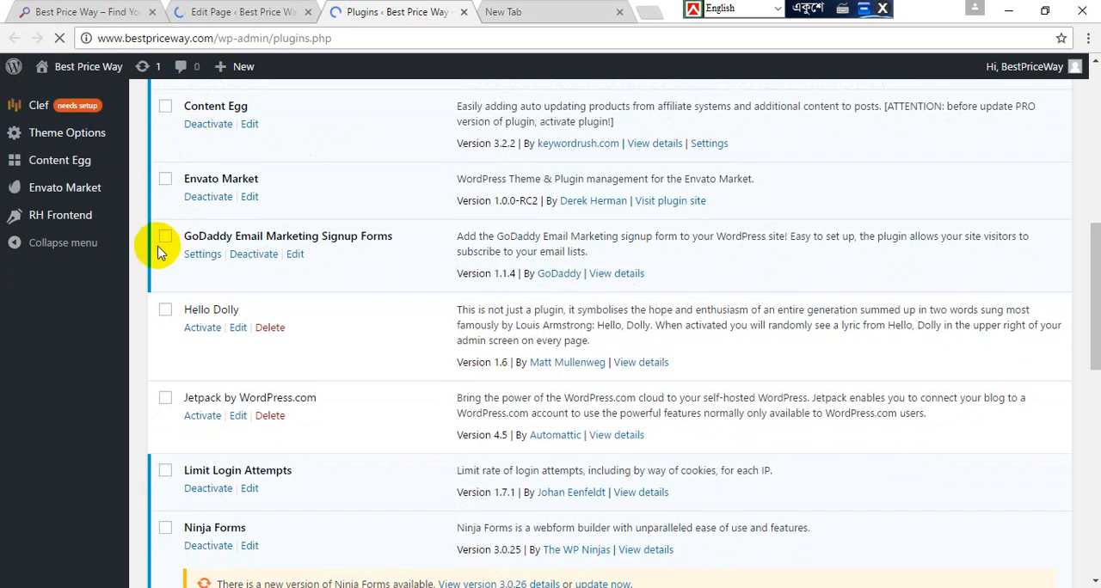
scroll(140, 256, "down", 4)
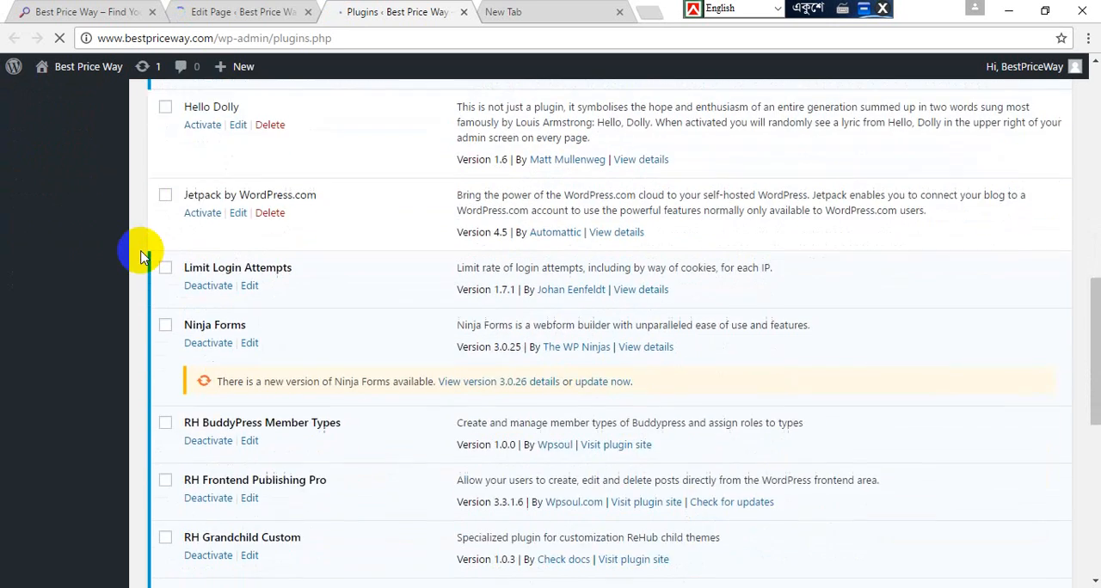
scroll(140, 256, "down", 3)
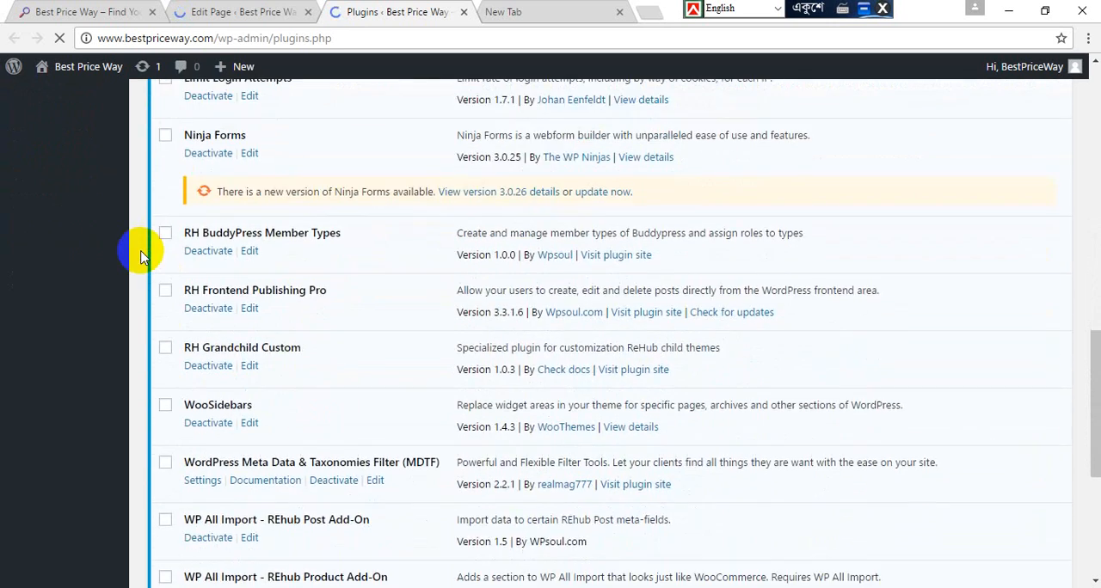
scroll(140, 256, "down", 3)
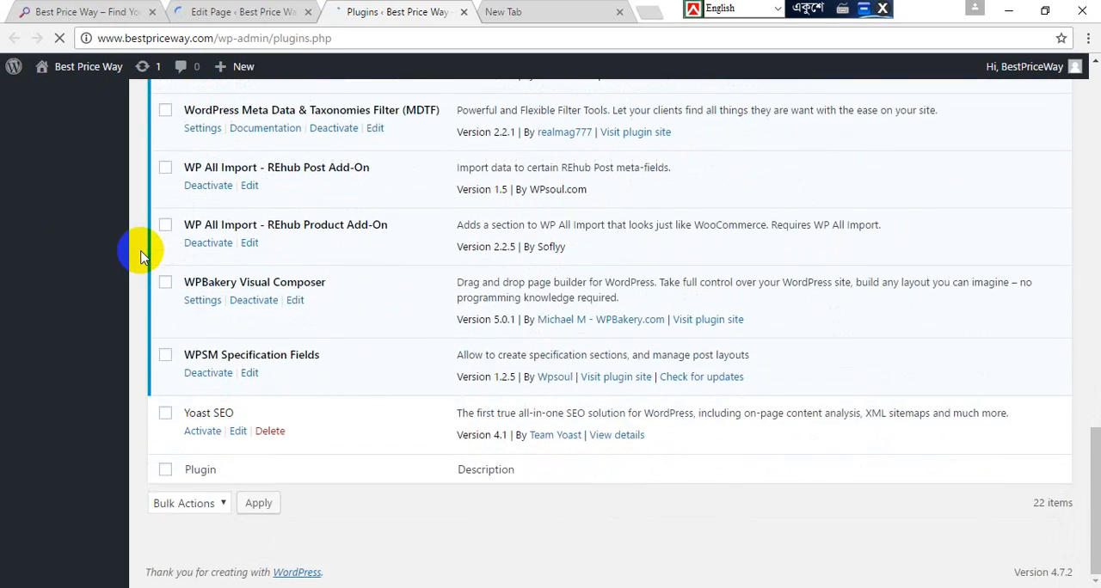
Step: Review the installed plugins from the end of the list back up to the Beaver Builder entries
scroll(141, 256, "up", 3)
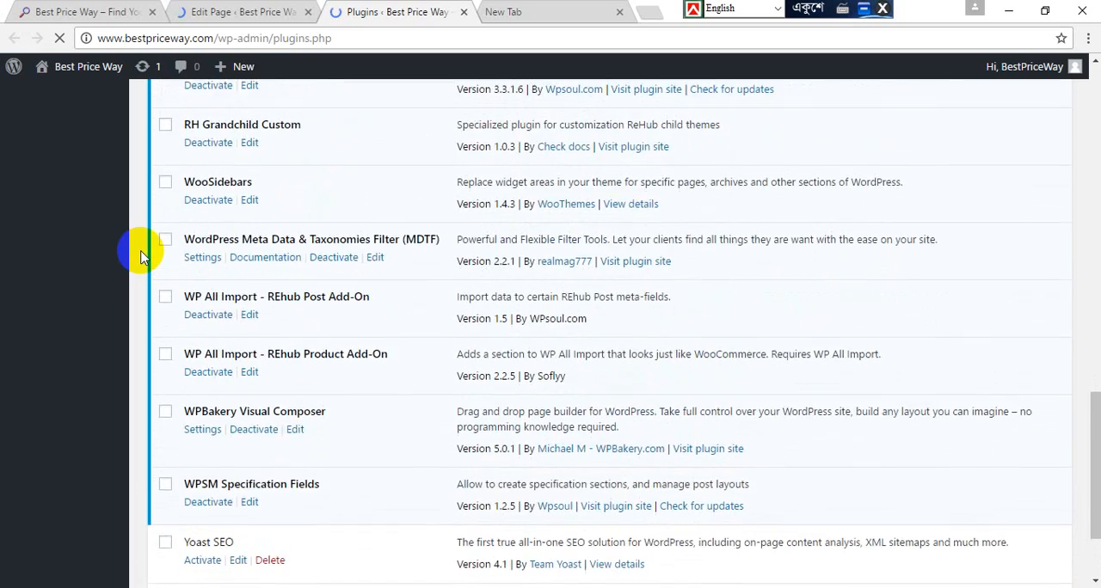
scroll(140, 256, "up", 4)
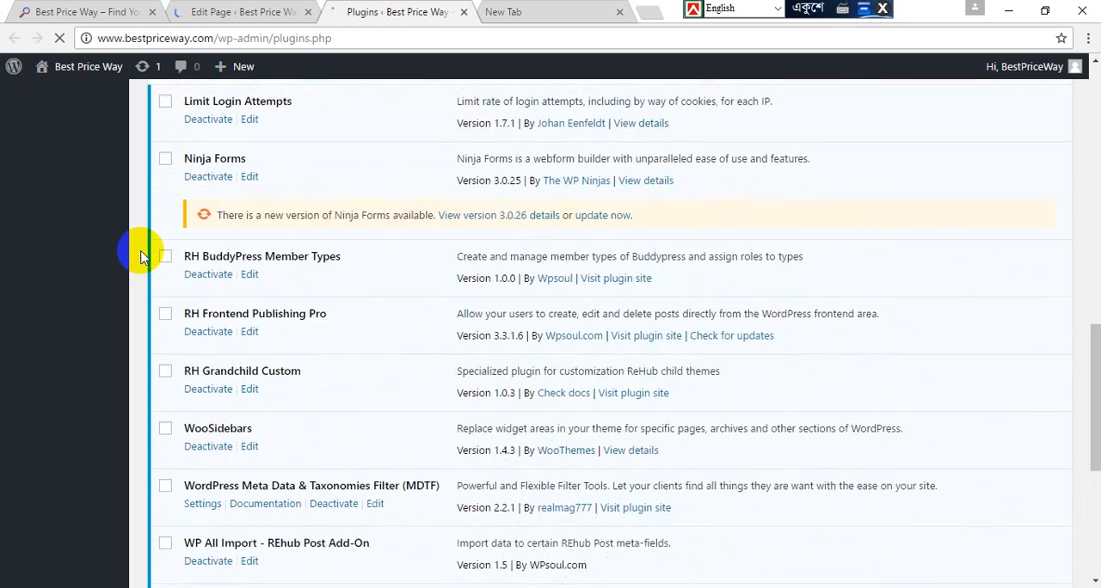
scroll(140, 257, "up", 4)
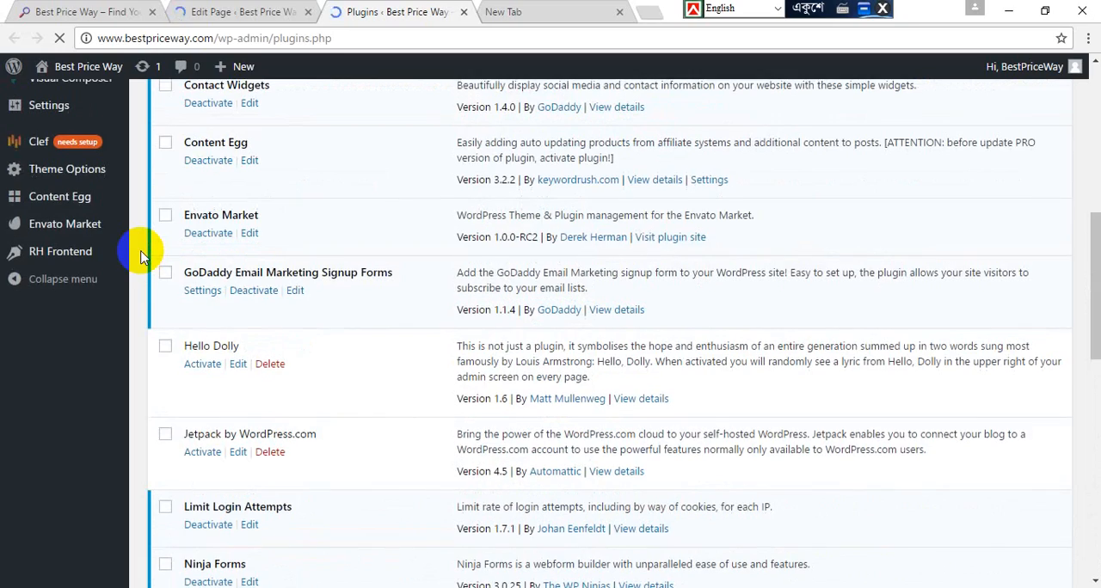
scroll(140, 256, "up", 3)
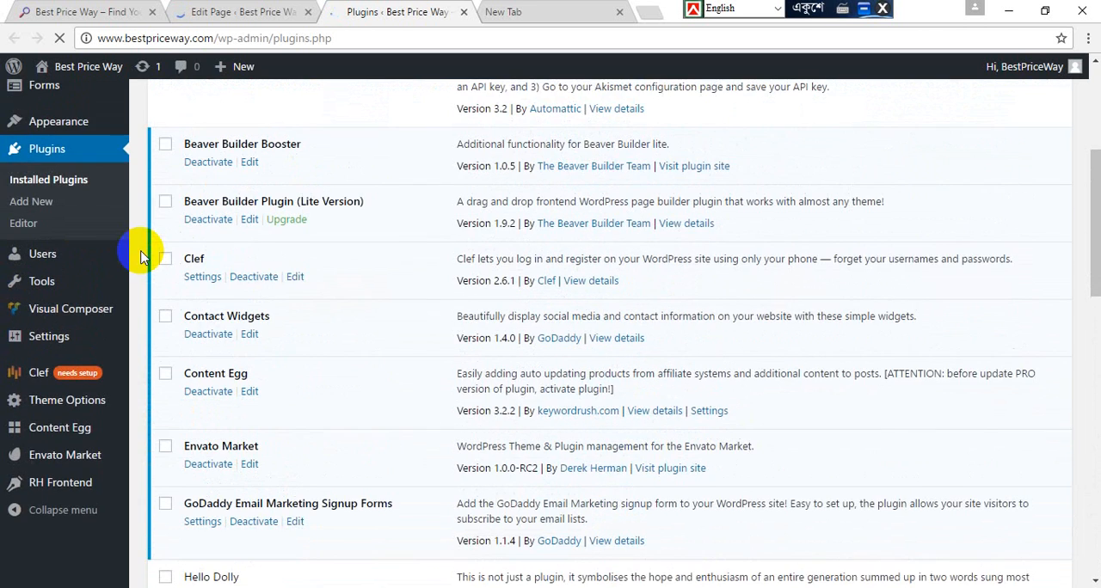
scroll(142, 256, "up", 1)
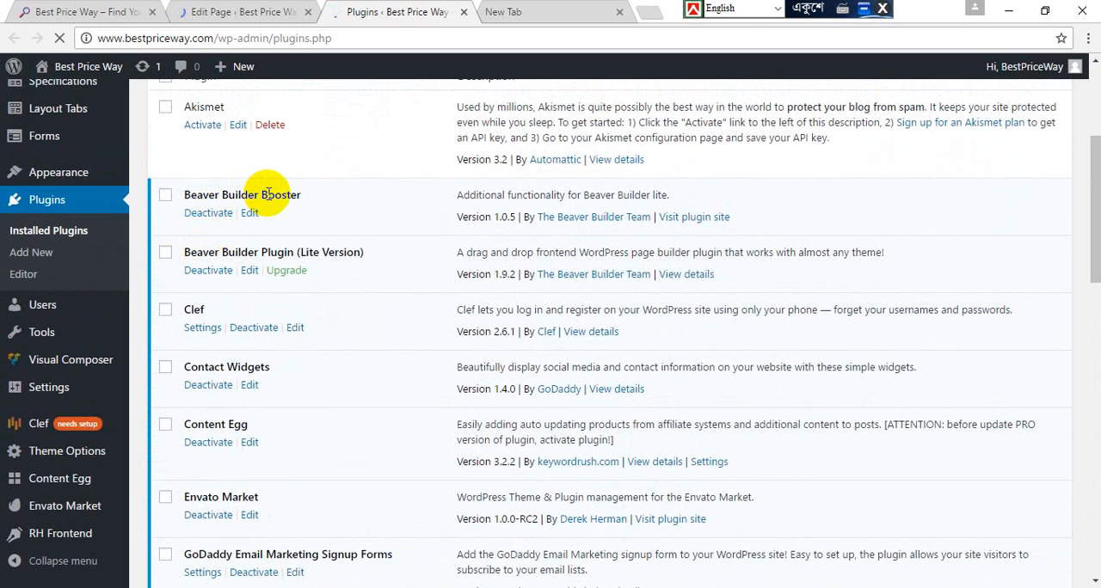
Step: Launch the Page Builder for the Home page from its Edit Page screen
left_click(213, 12)
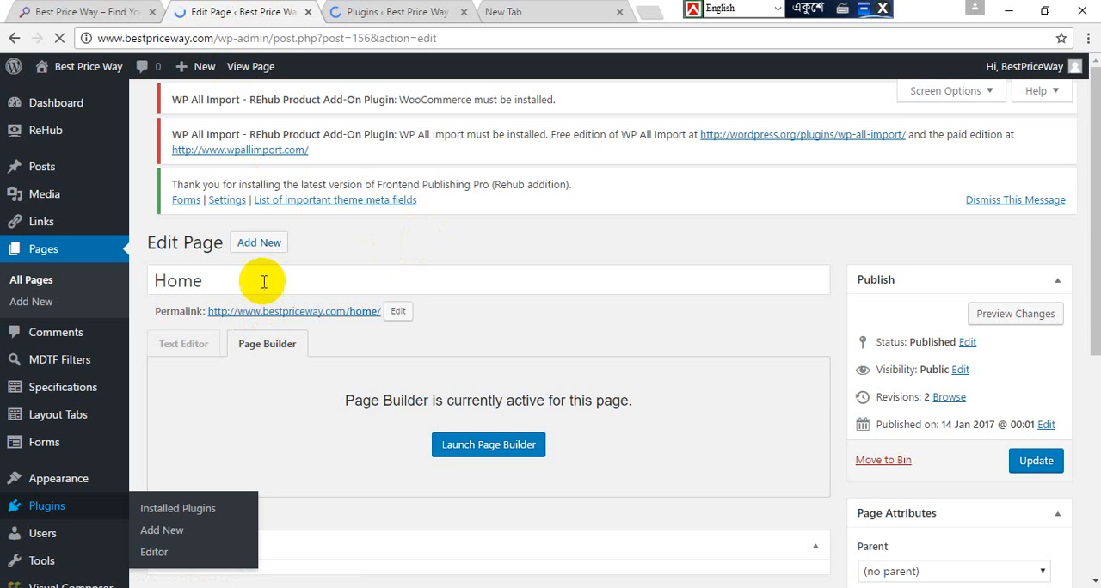
scroll(351, 239, "down", 2)
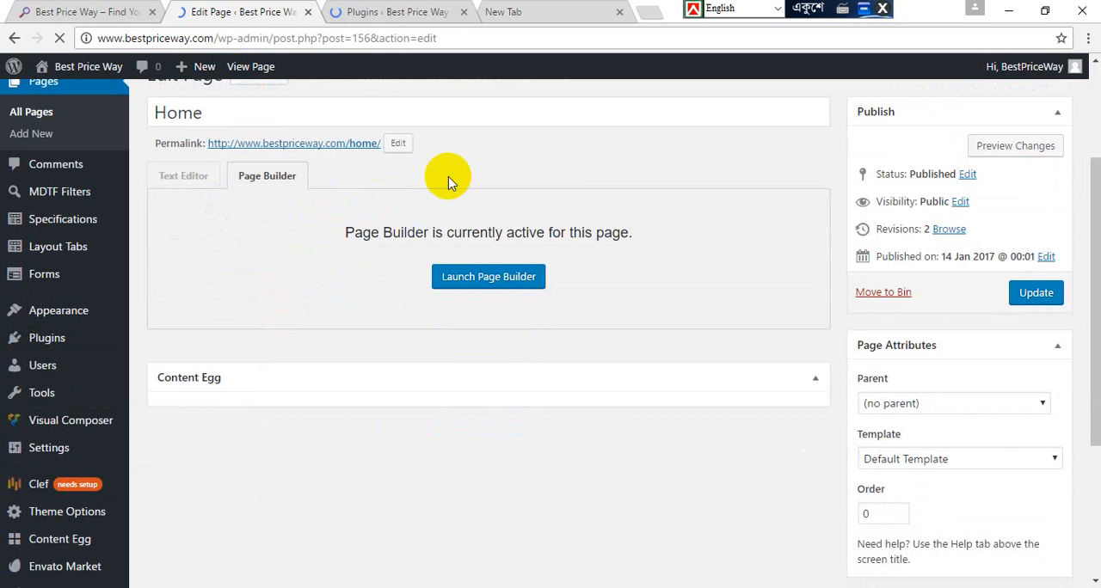
left_click(492, 285)
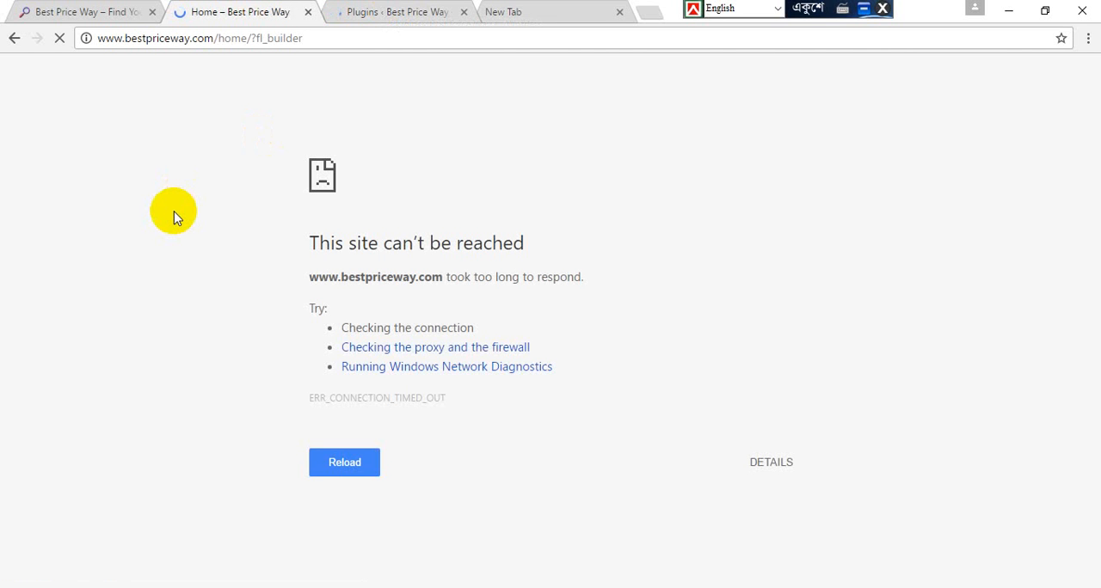
left_click(397, 7)
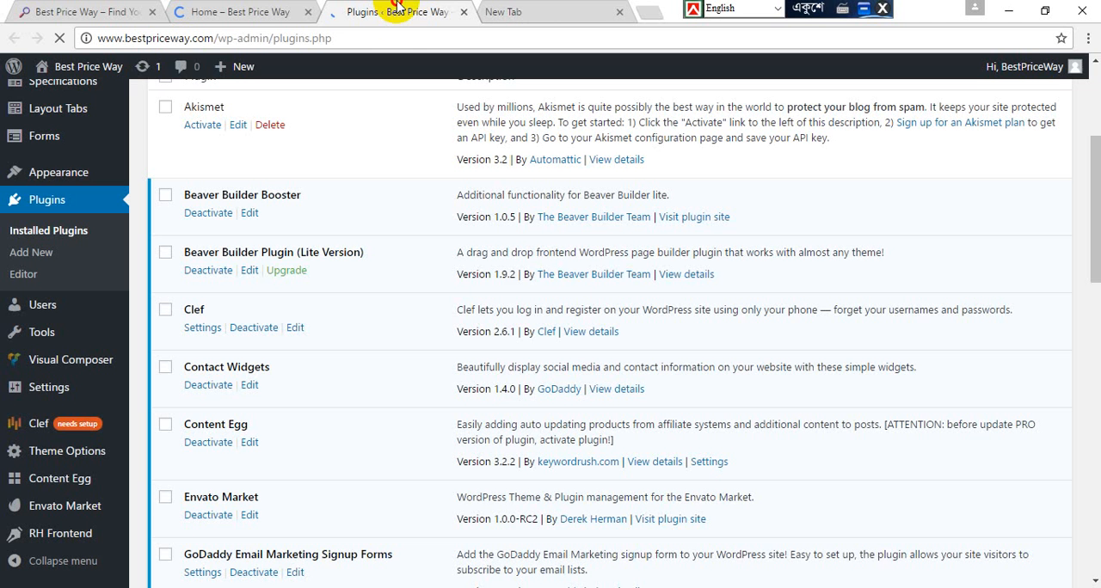
left_click(212, 9)
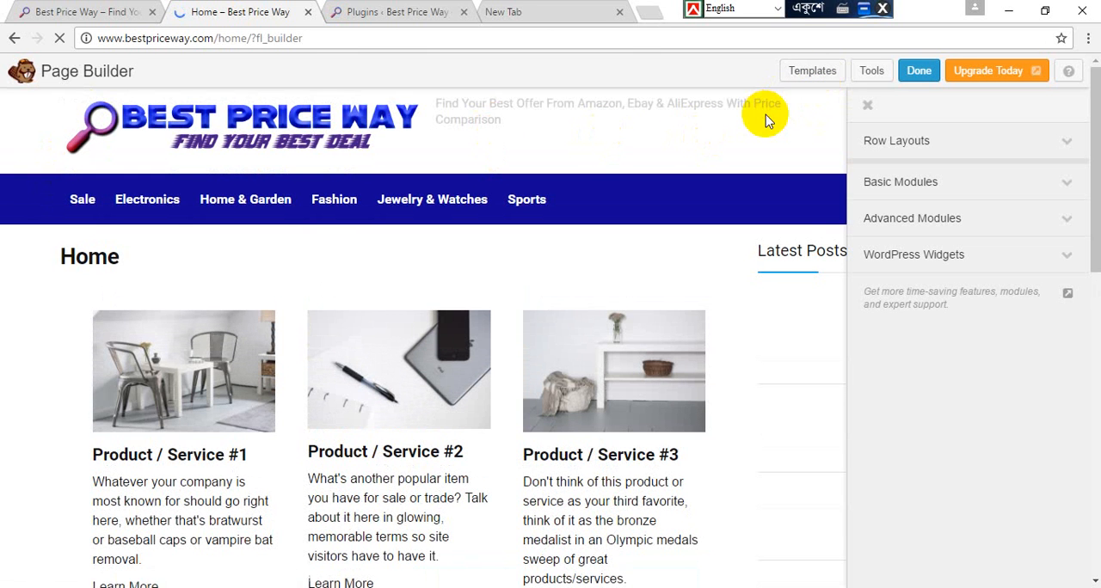
Step: Add a 5 Columns row above the product row and view the first column's settings without changing them
scroll(767, 118, "down", 1)
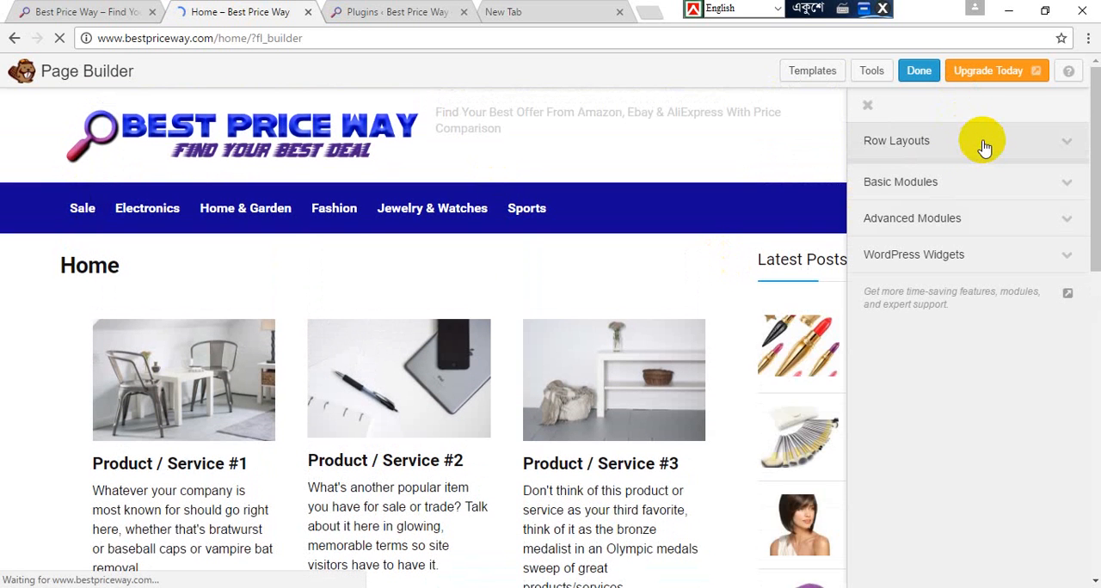
left_click(983, 145)
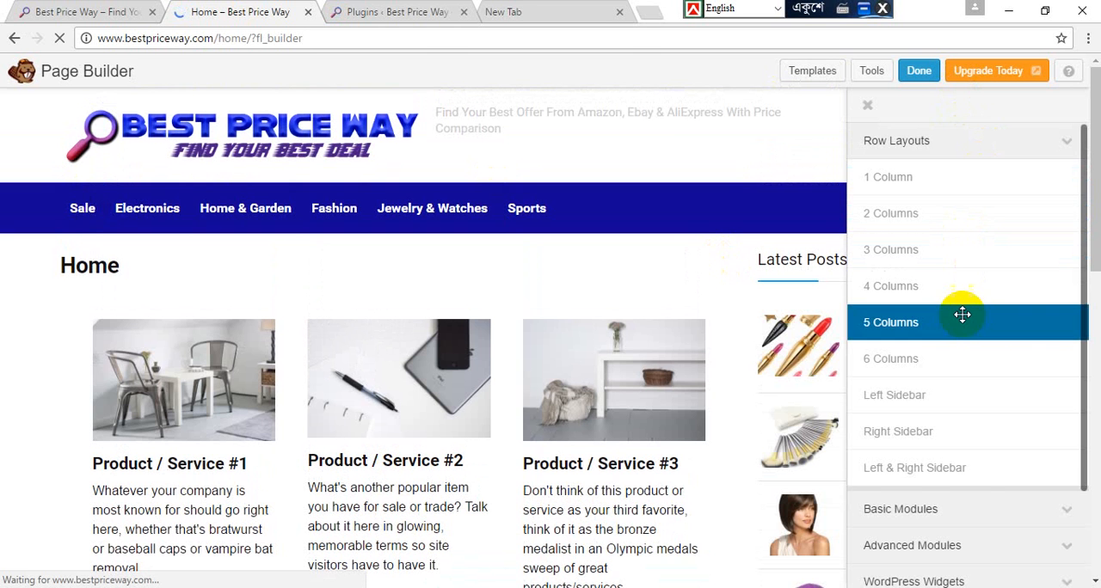
left_click_drag(963, 320, 386, 287)
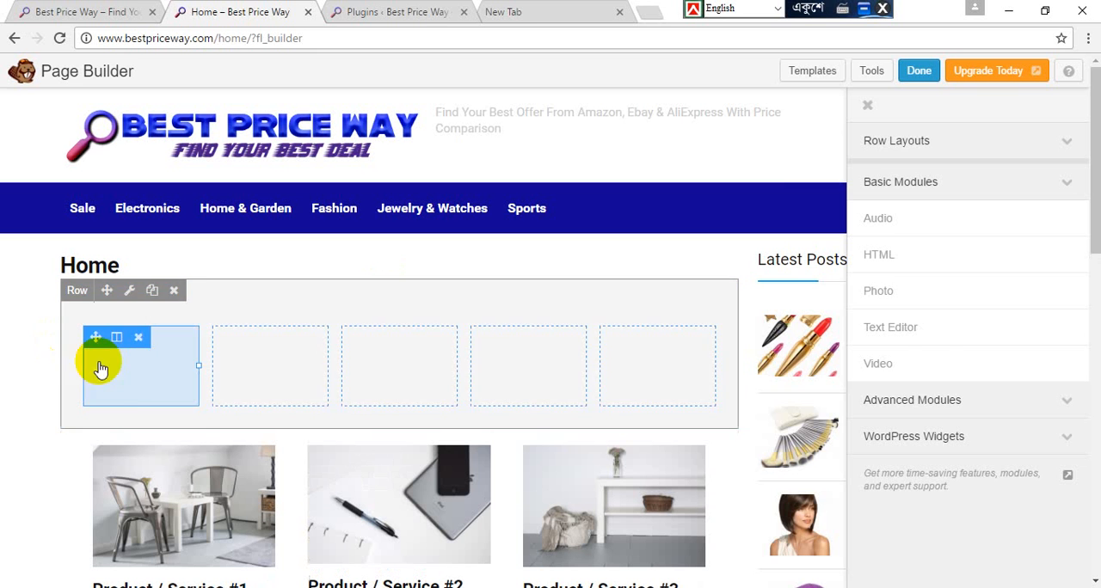
left_click(144, 383)
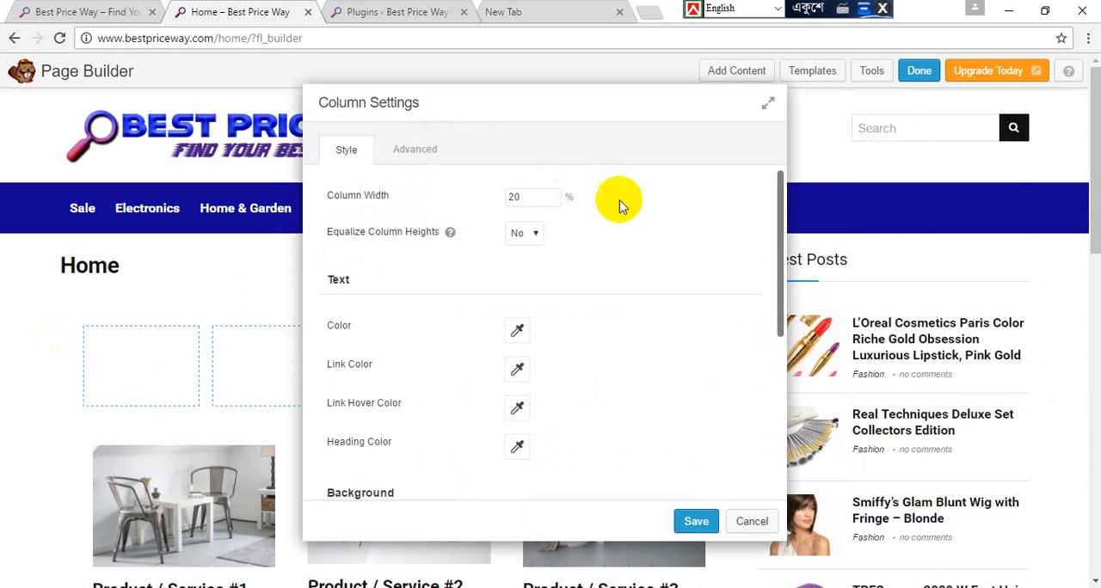
left_click(750, 522)
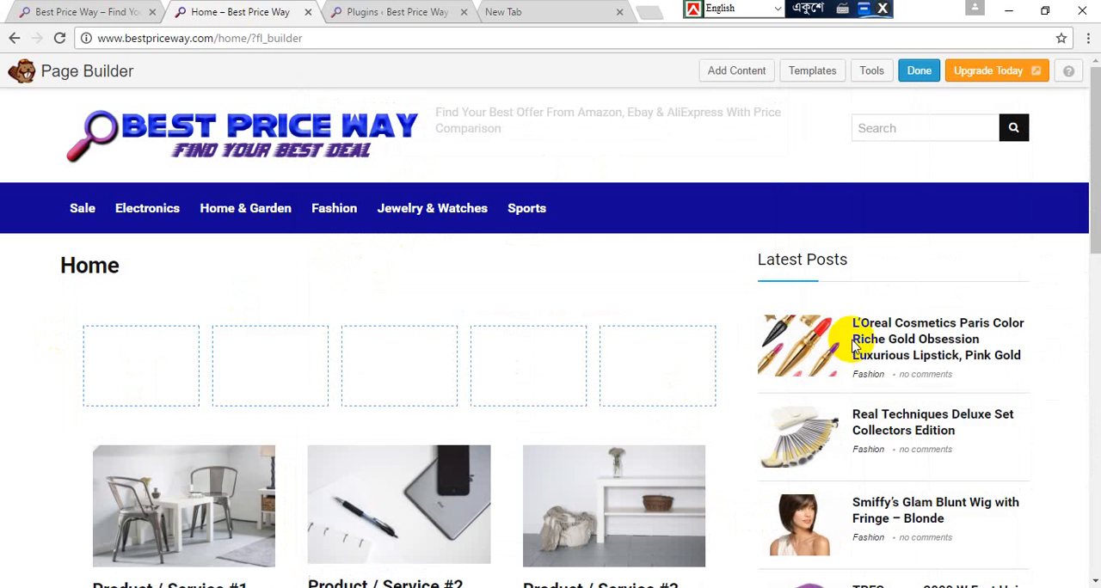
Step: Browse the WordPress Widgets available in the Page Builder, including the ReHub widgets, and close the content list
left_click(727, 67)
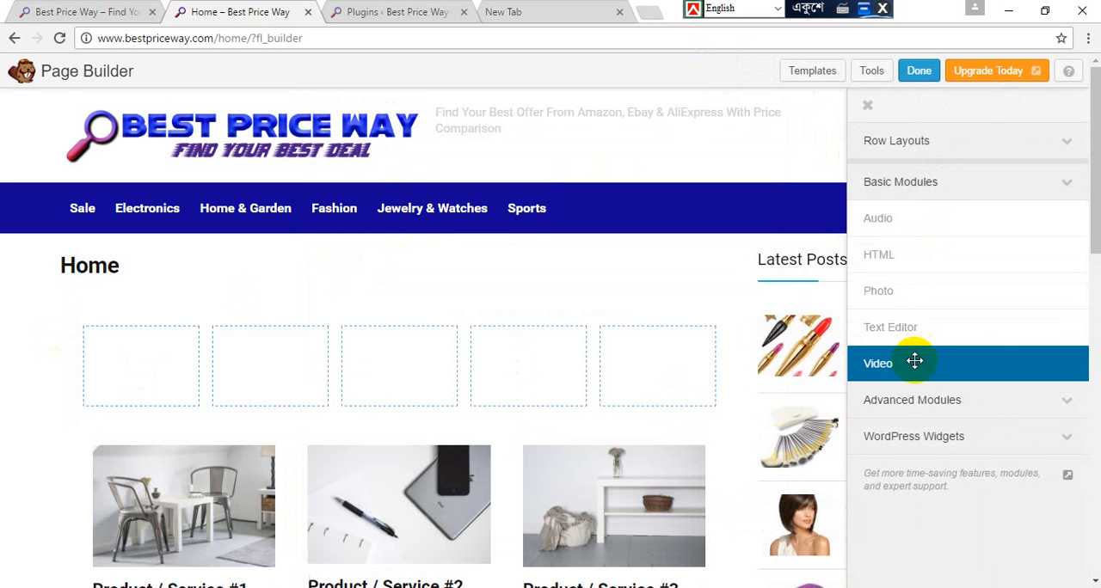
left_click(951, 434)
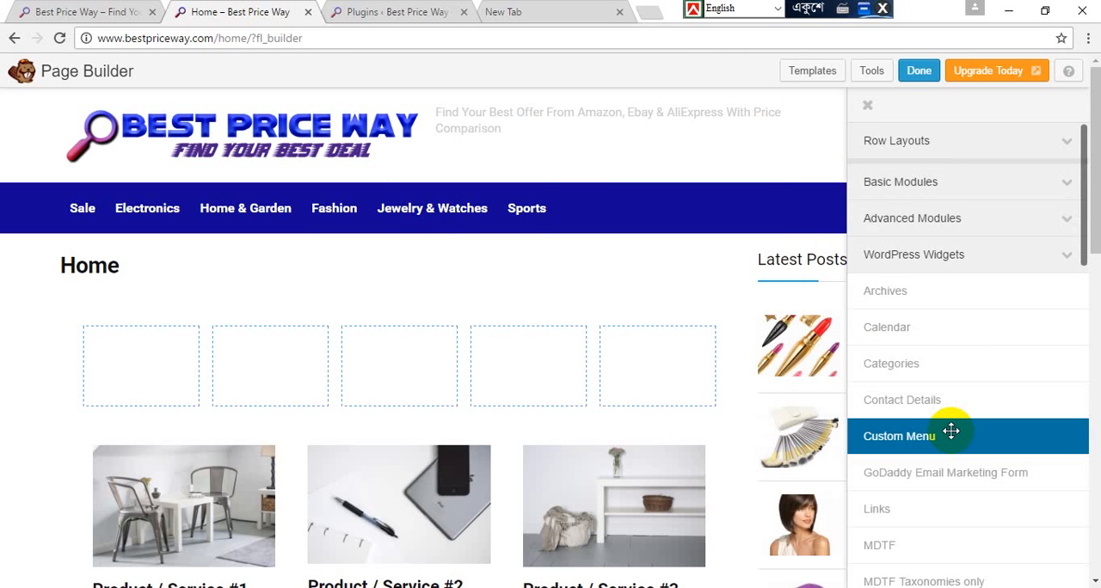
scroll(951, 431, "down", 4)
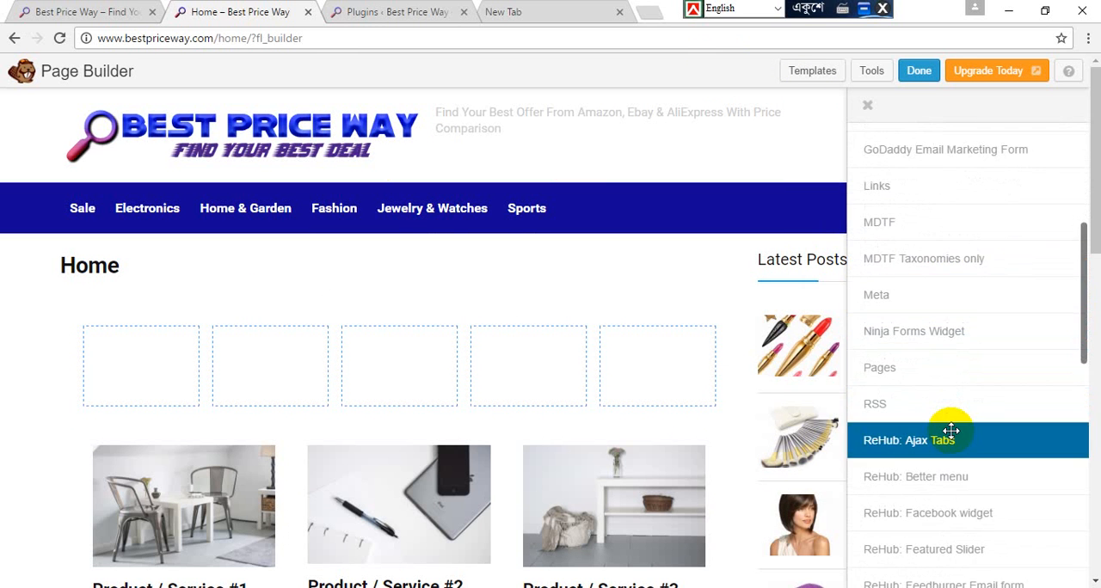
scroll(950, 430, "down", 2)
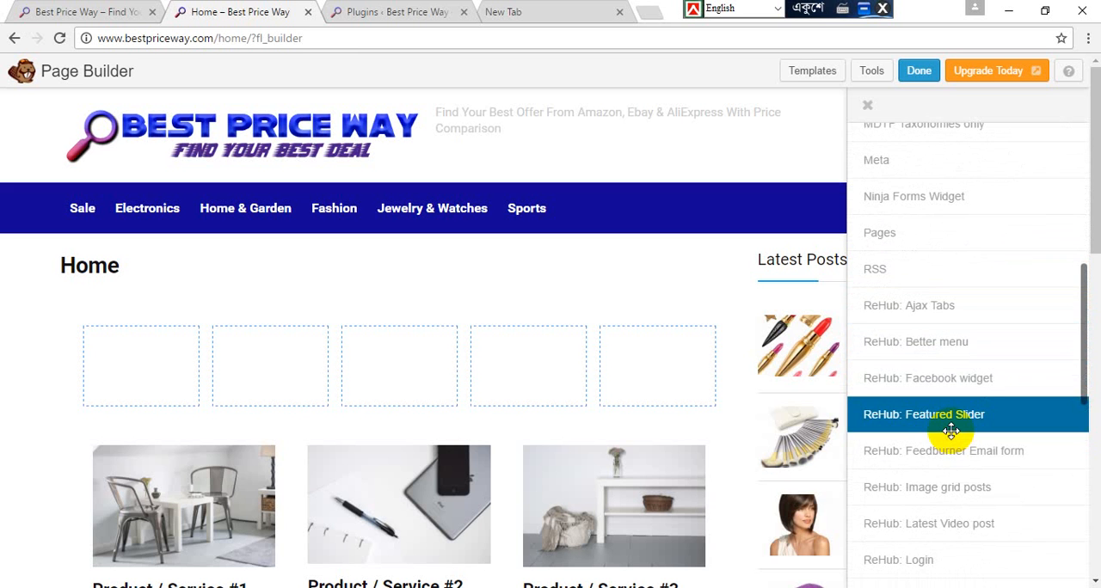
scroll(950, 432, "down", 3)
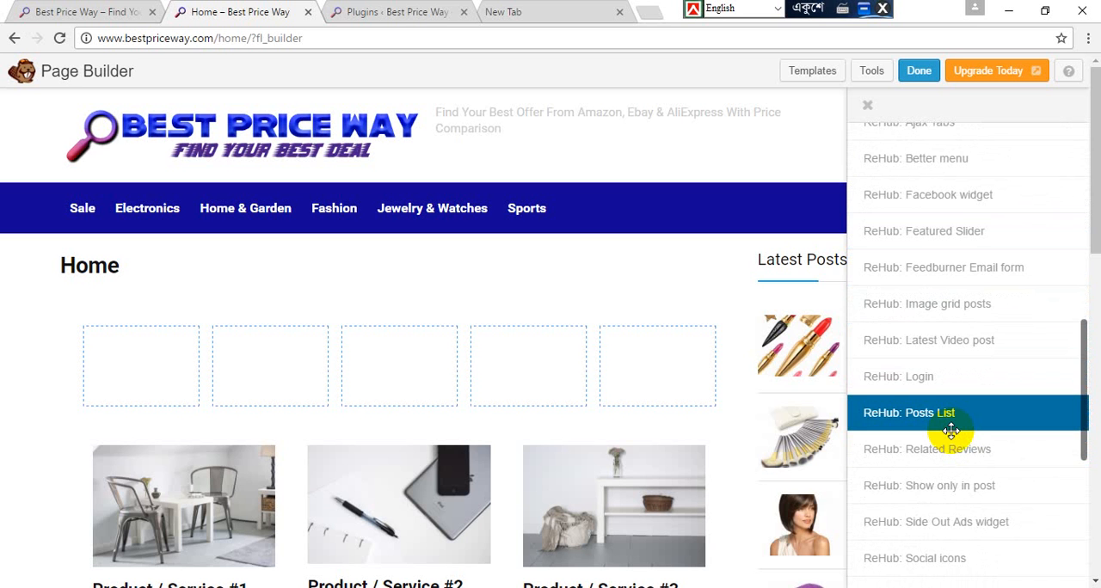
scroll(951, 432, "down", 5)
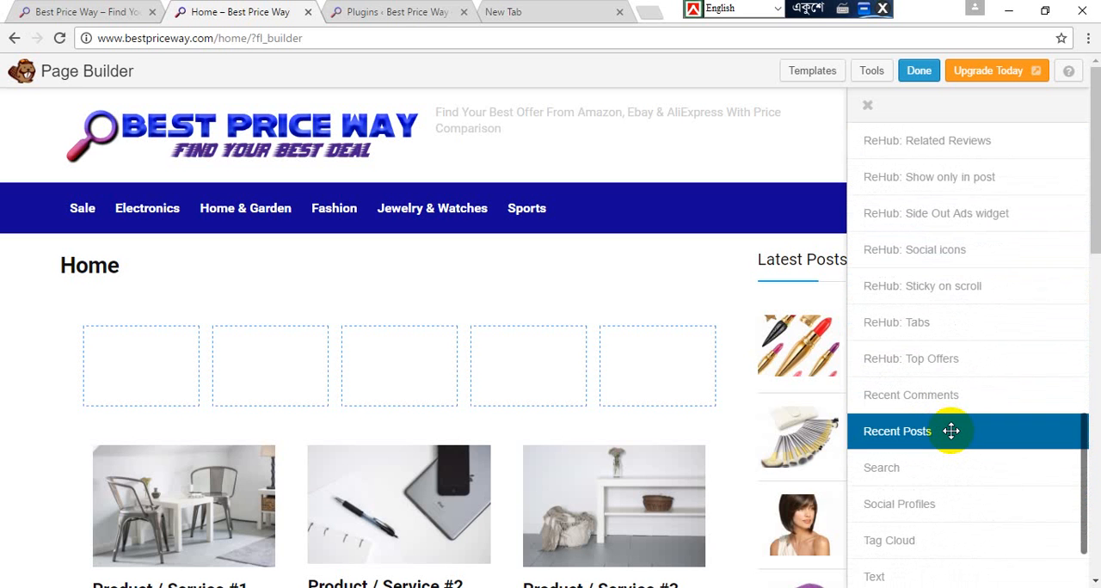
scroll(951, 431, "up", 15)
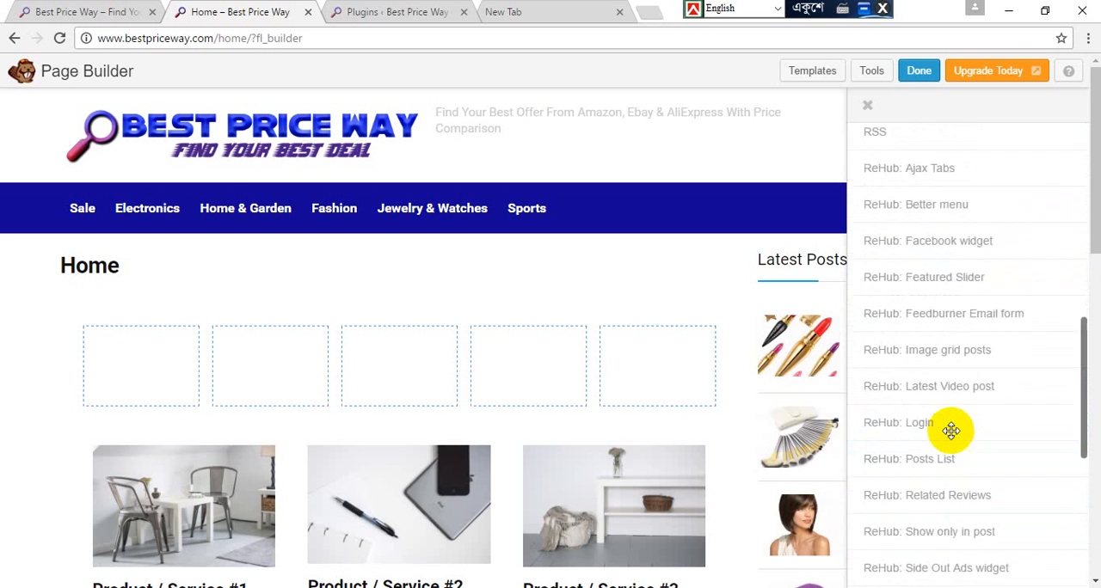
left_click(868, 107)
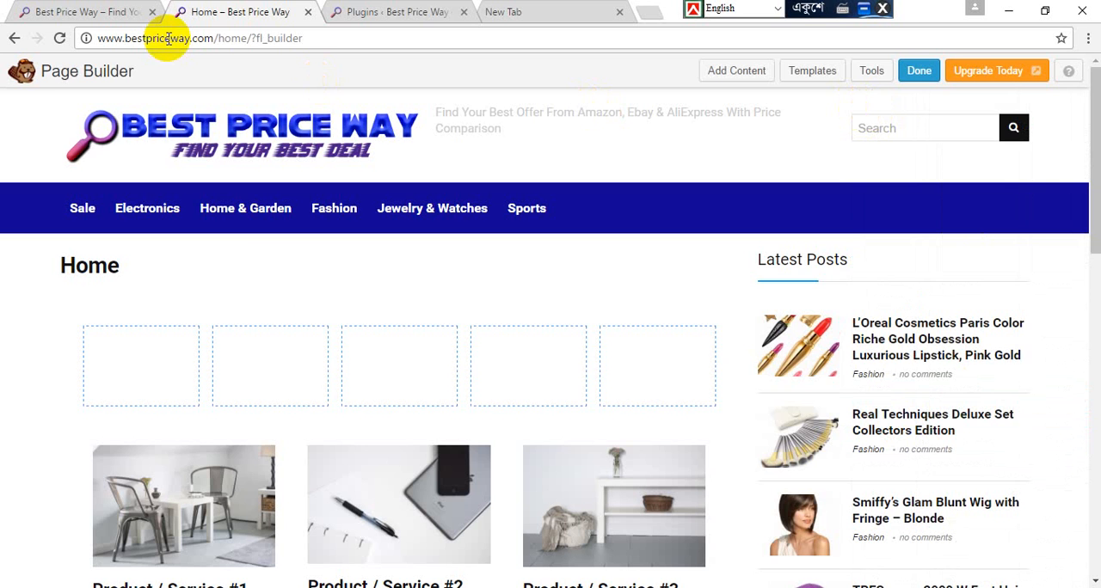
Step: Open the untitled Front Page for editing from the Pages list, and close the Home page builder and blank tabs
left_click(361, 12)
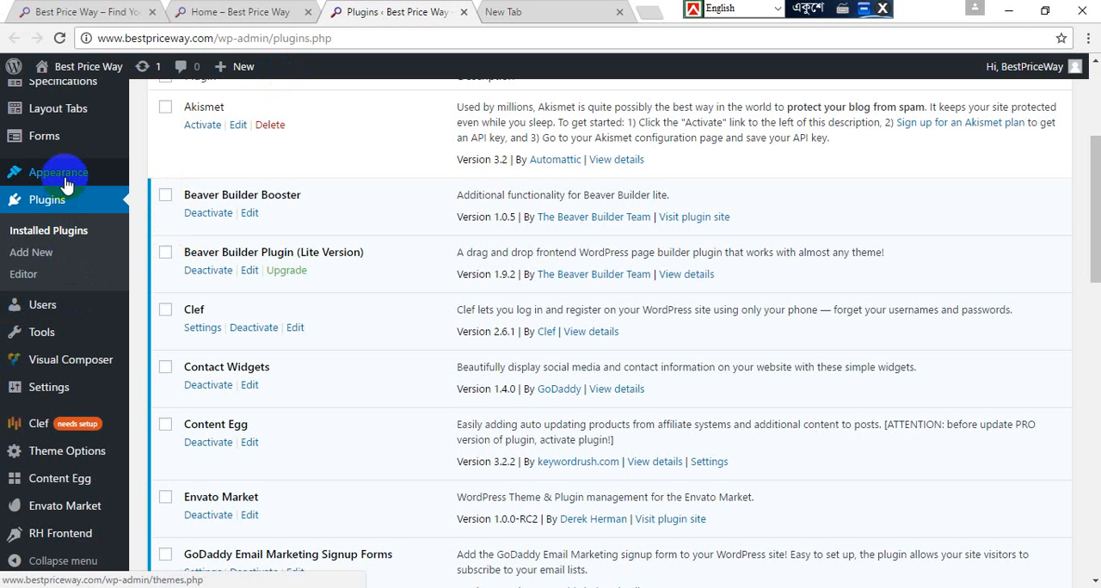
scroll(66, 185, "up", 3)
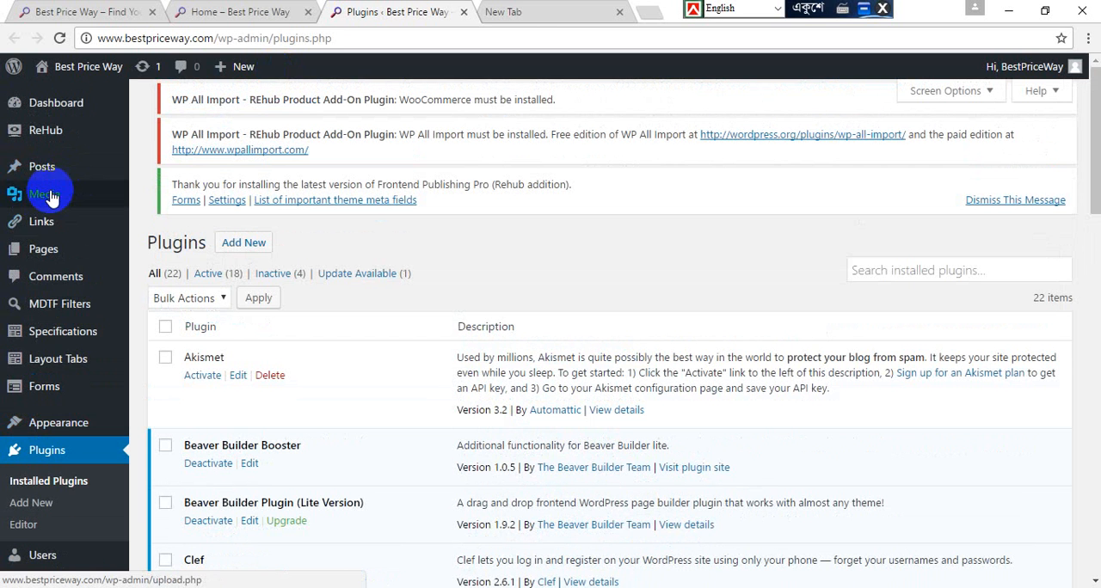
left_click(66, 255)
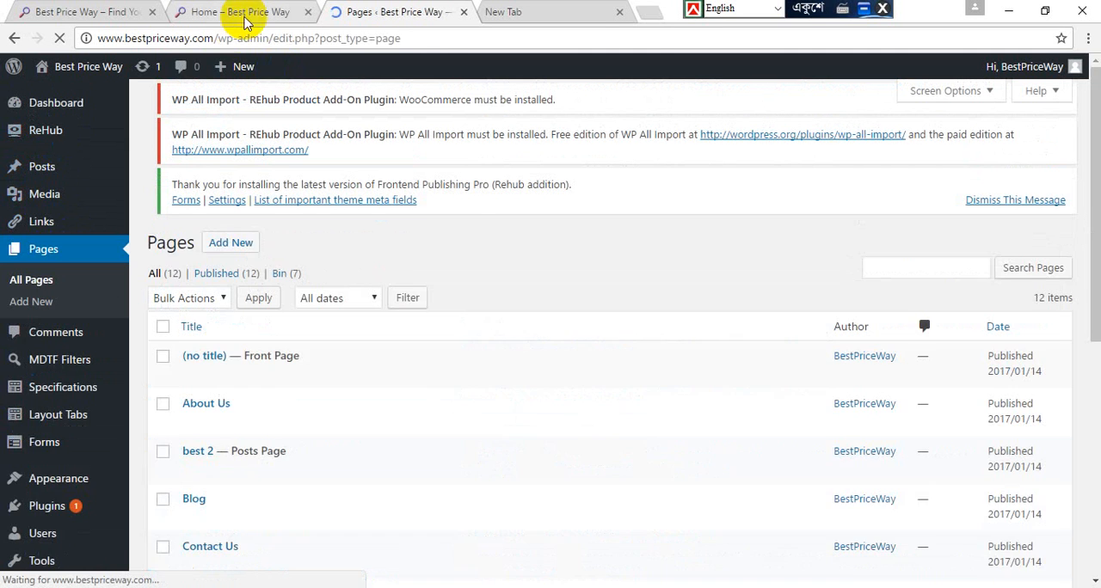
left_click(311, 13)
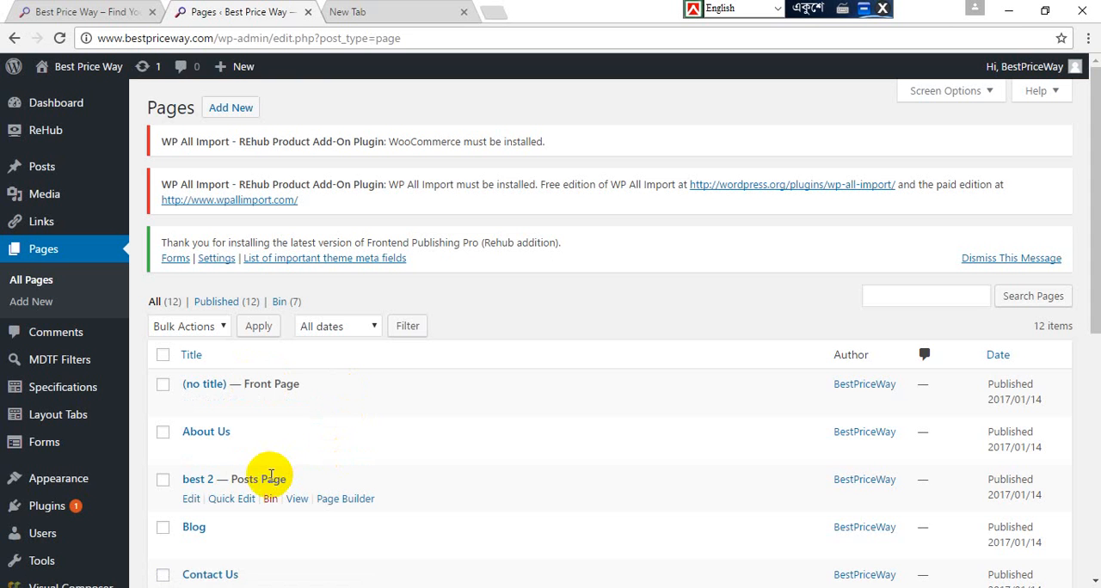
left_click(192, 404)
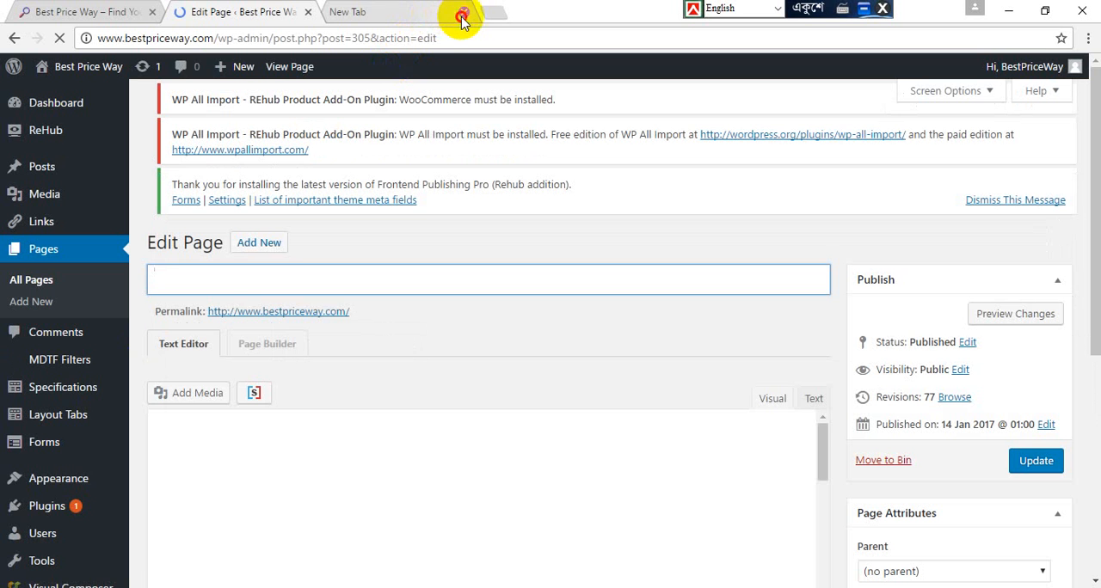
left_click(462, 16)
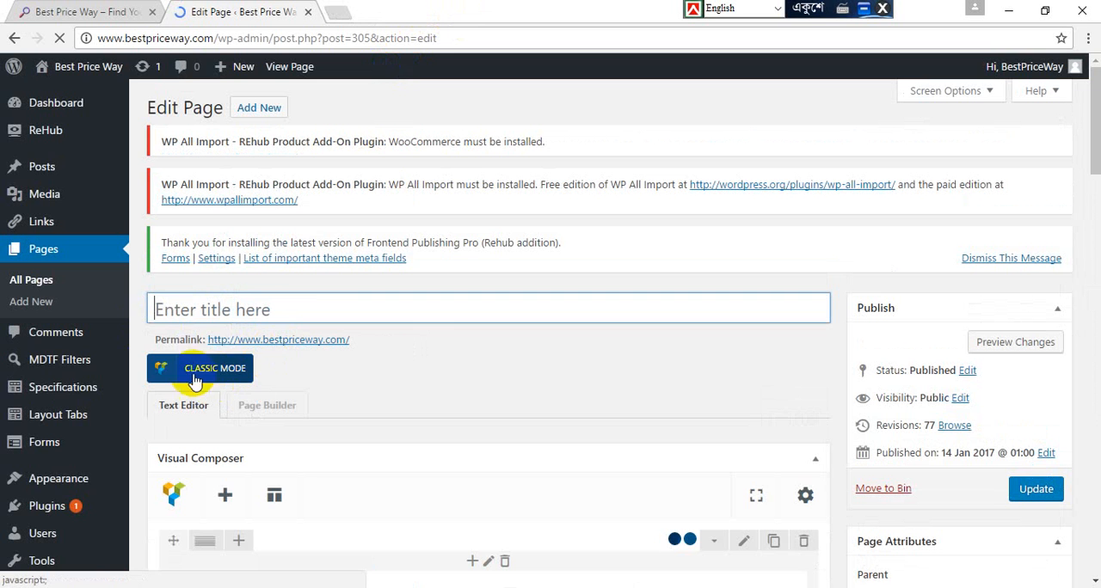
Step: Examine the Front Page's Visual Composer elements, including Post carousel and Deals grid block, and compare them with the live home page
scroll(144, 368, "down", 3)
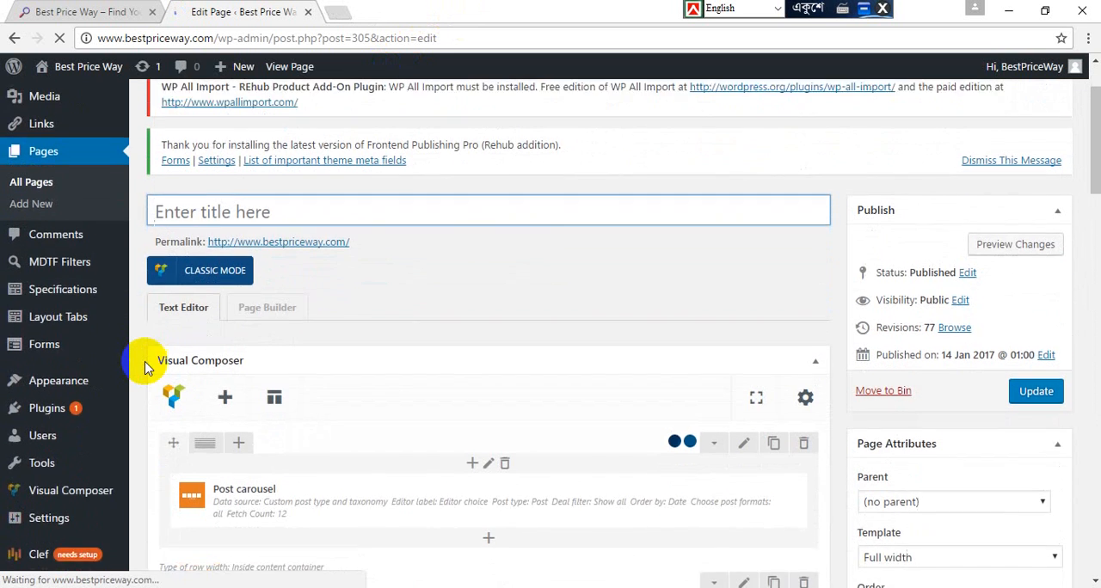
scroll(145, 368, "down", 1)
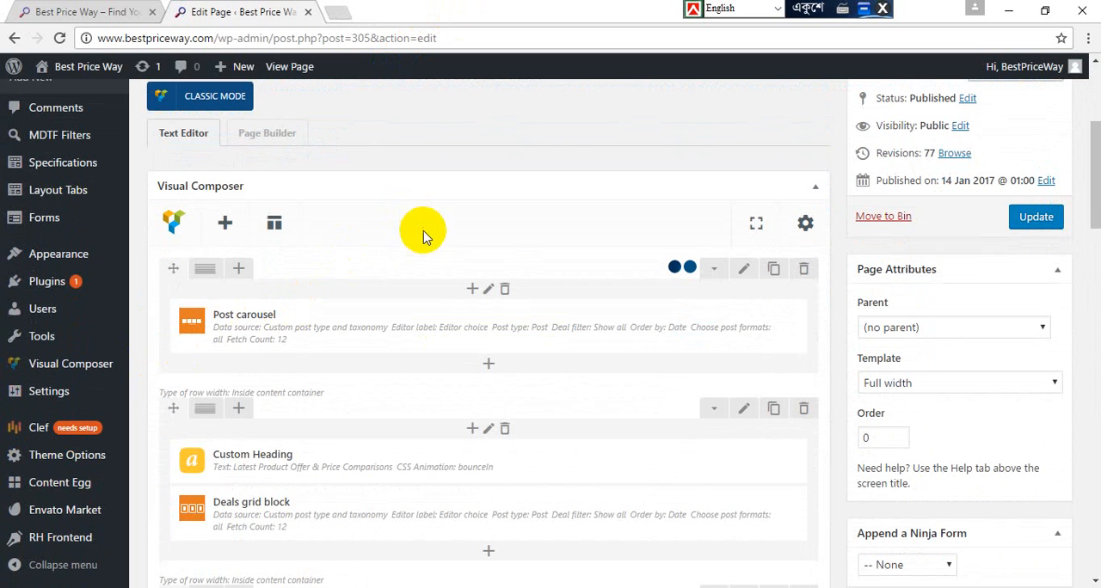
mouse_move(267, 311)
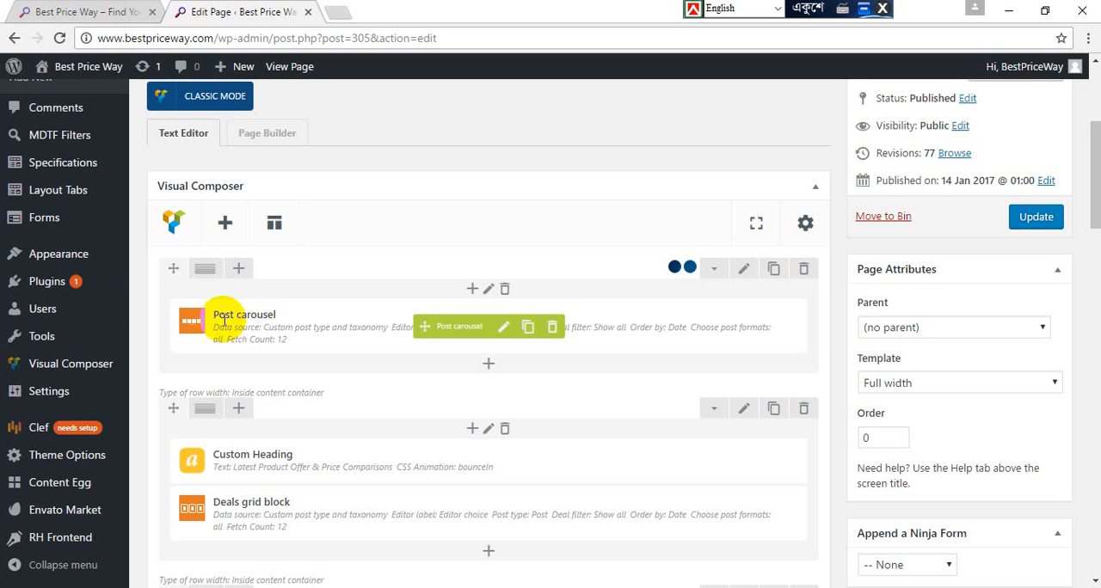
scroll(144, 305, "up", 2)
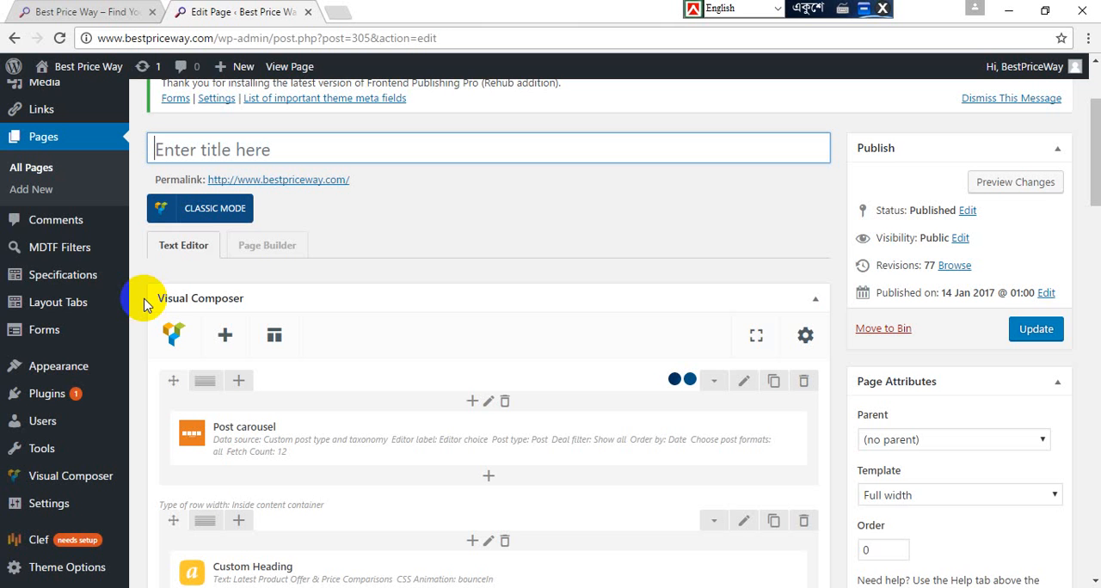
scroll(144, 303, "down", 1)
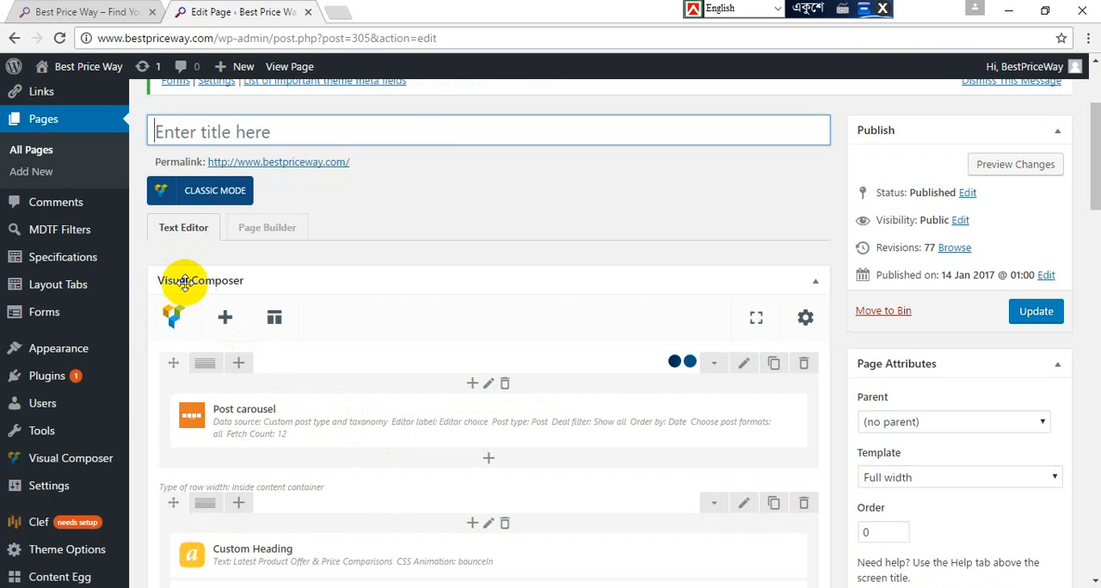
left_click(96, 11)
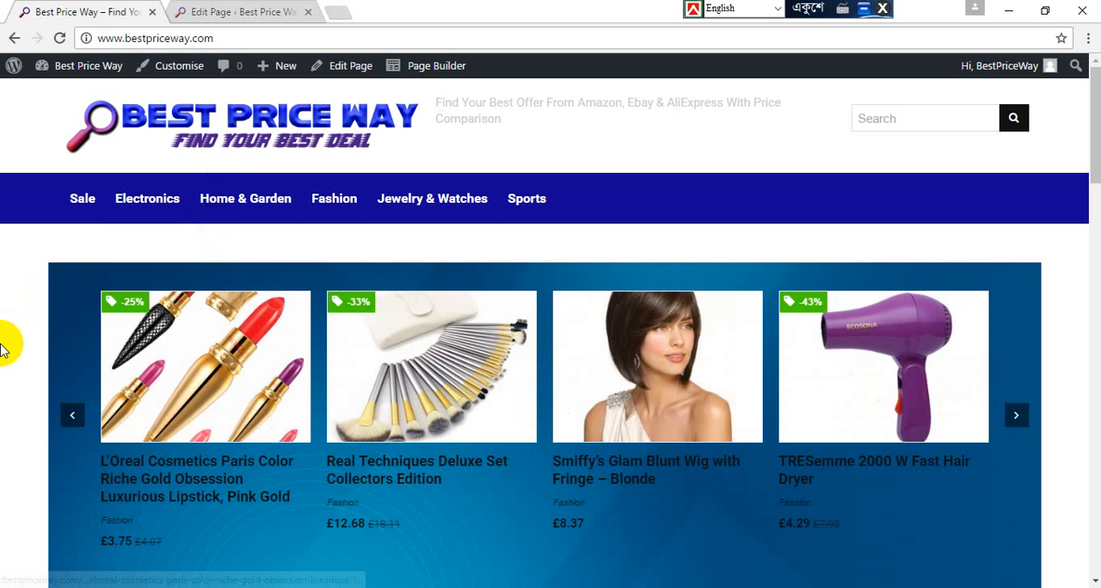
Step: Compare the live home page's product carousel and latest offers with the Post carousel and Deals grid block in the page editor
left_click(75, 418)
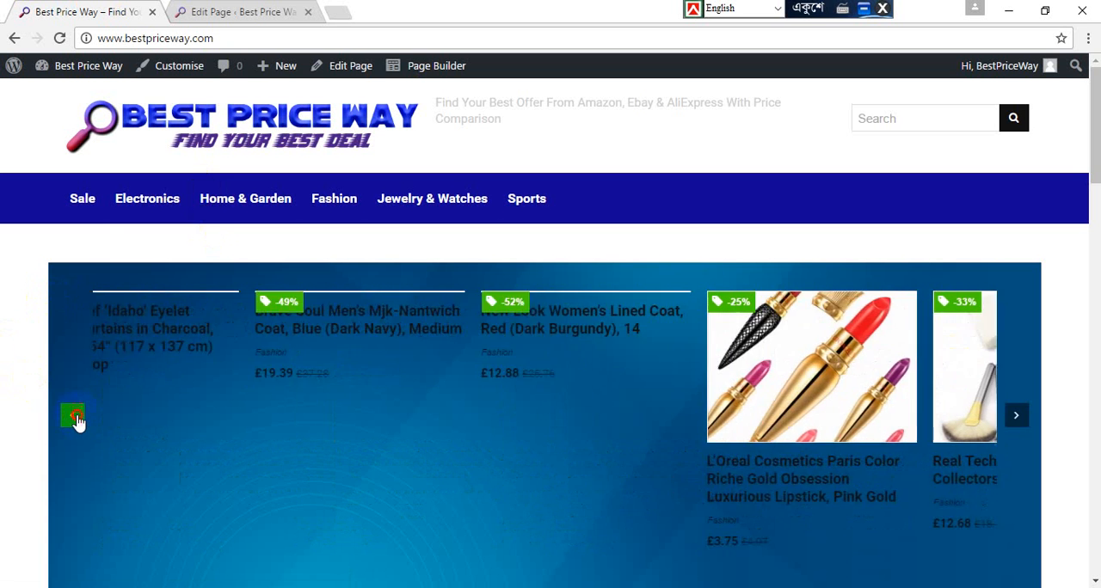
left_click(213, 9)
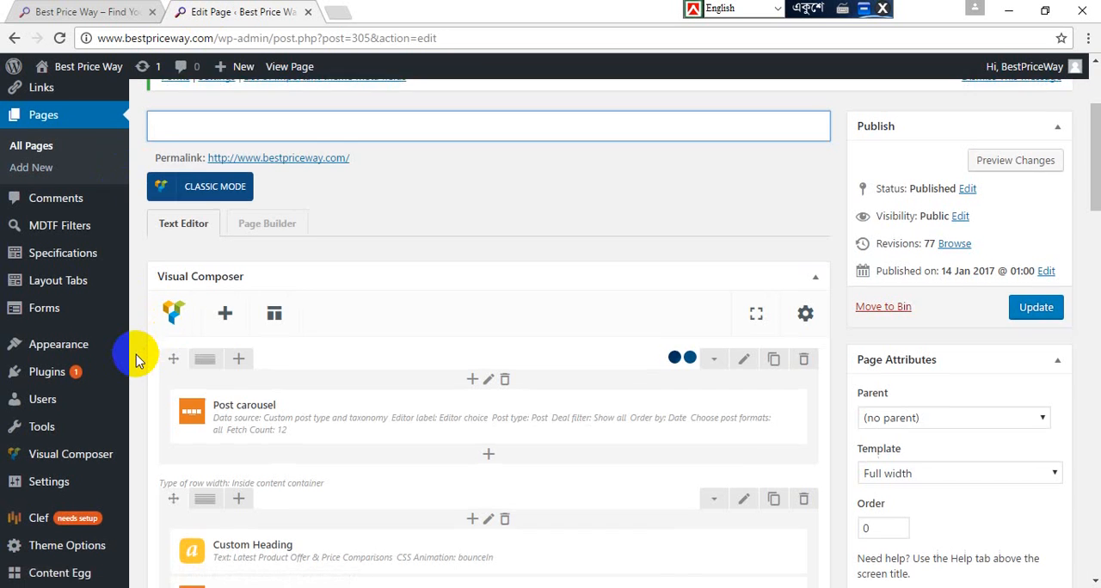
scroll(136, 354, "down", 4)
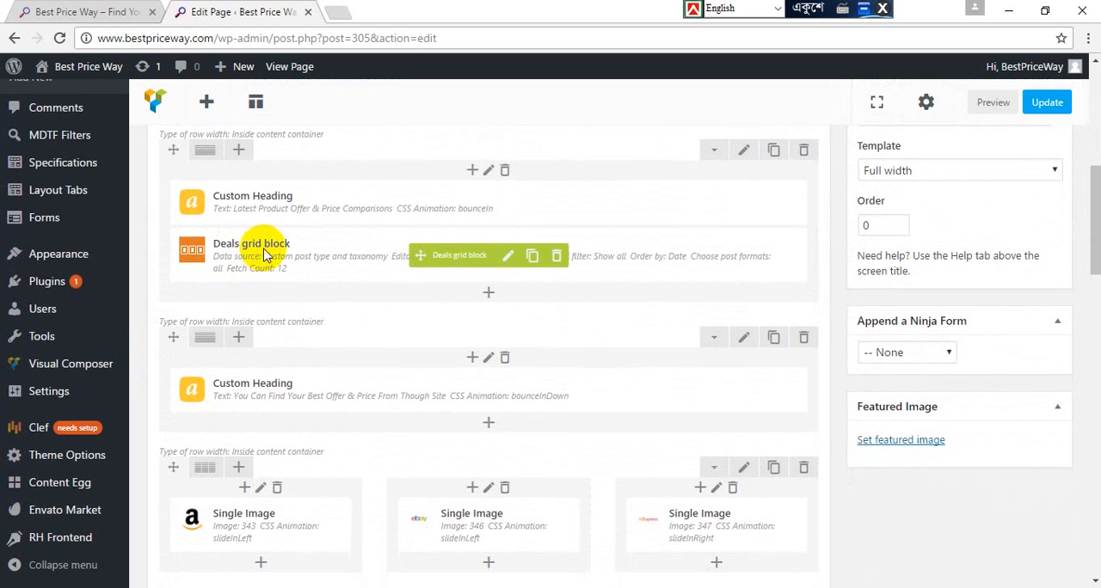
left_click(86, 11)
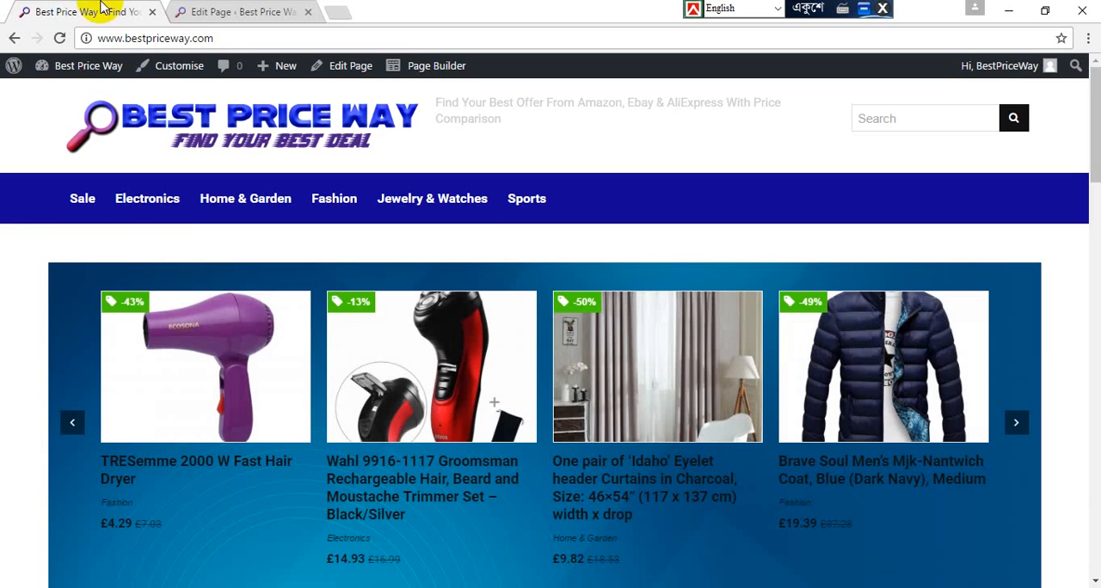
scroll(10, 347, "down", 7)
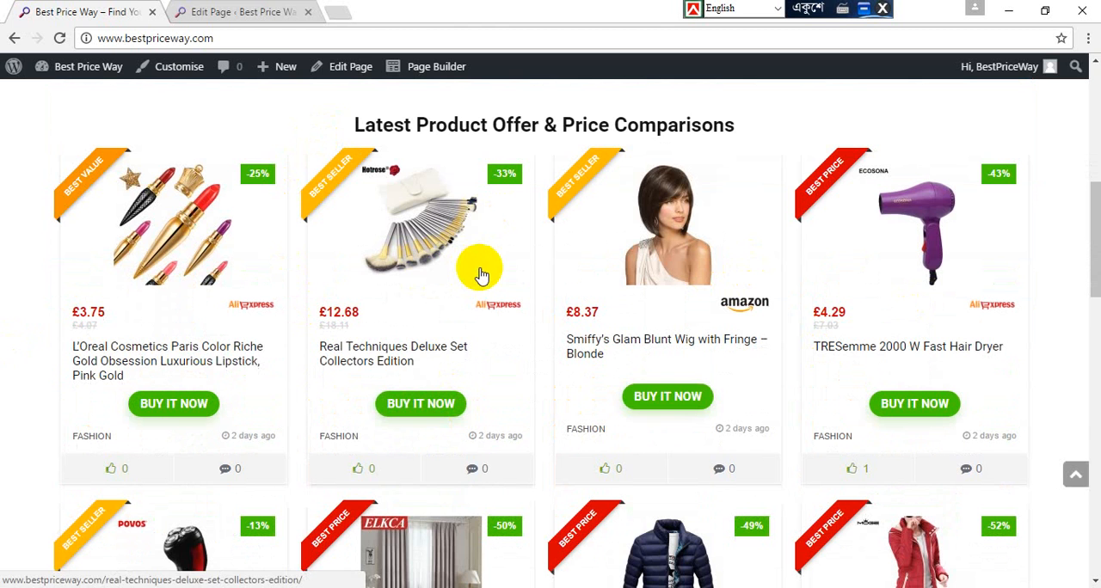
left_click(215, 8)
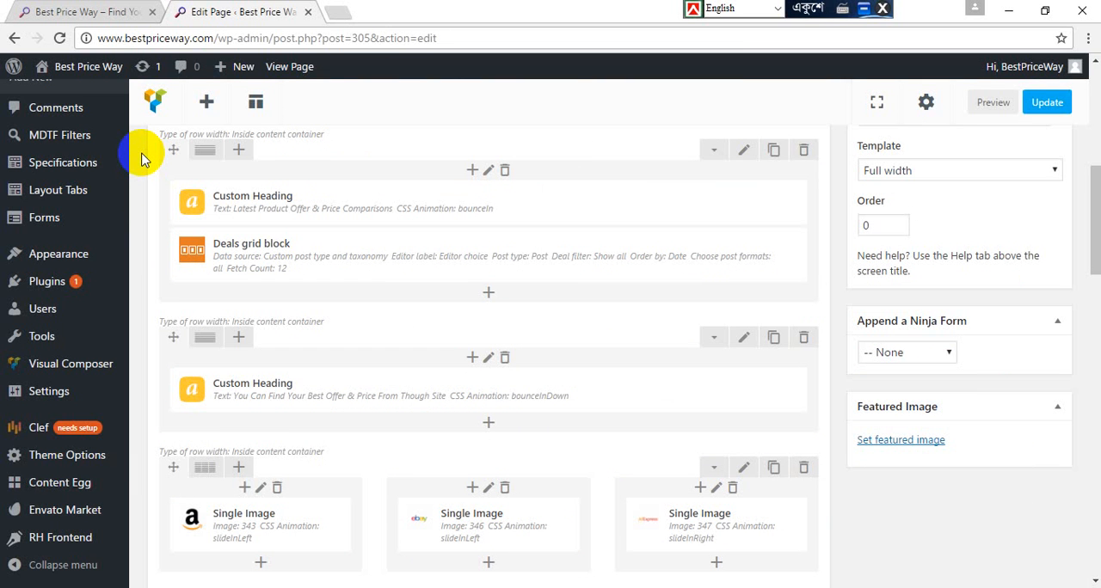
left_click(111, 9)
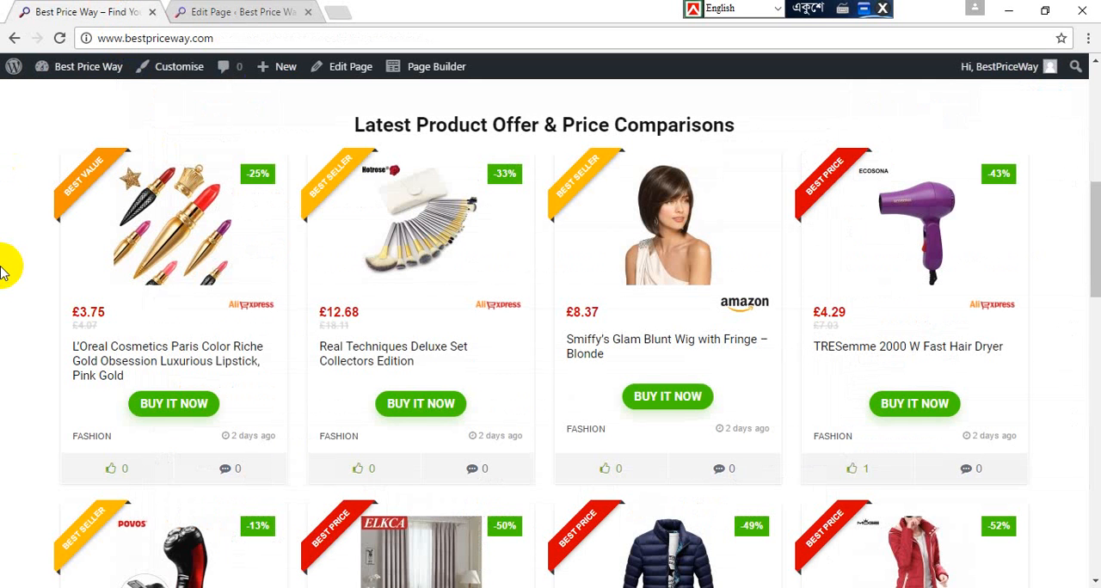
Step: Examine the store logos and mailing list section on the live home page and their Single Image and Raw HTML elements in Visual Composer
scroll(3, 272, "down", 12)
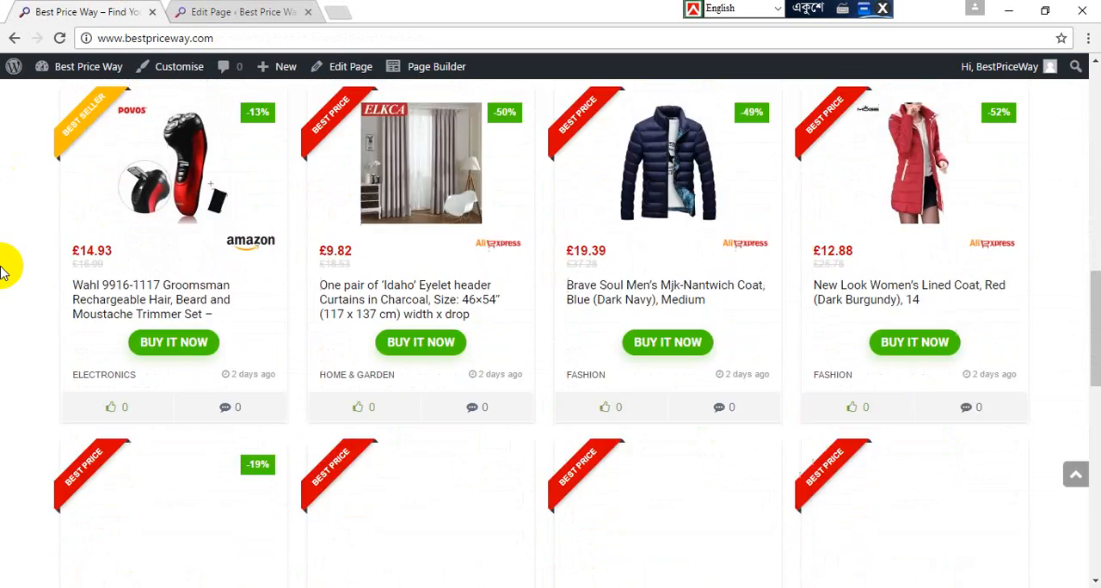
scroll(3, 271, "down", 3)
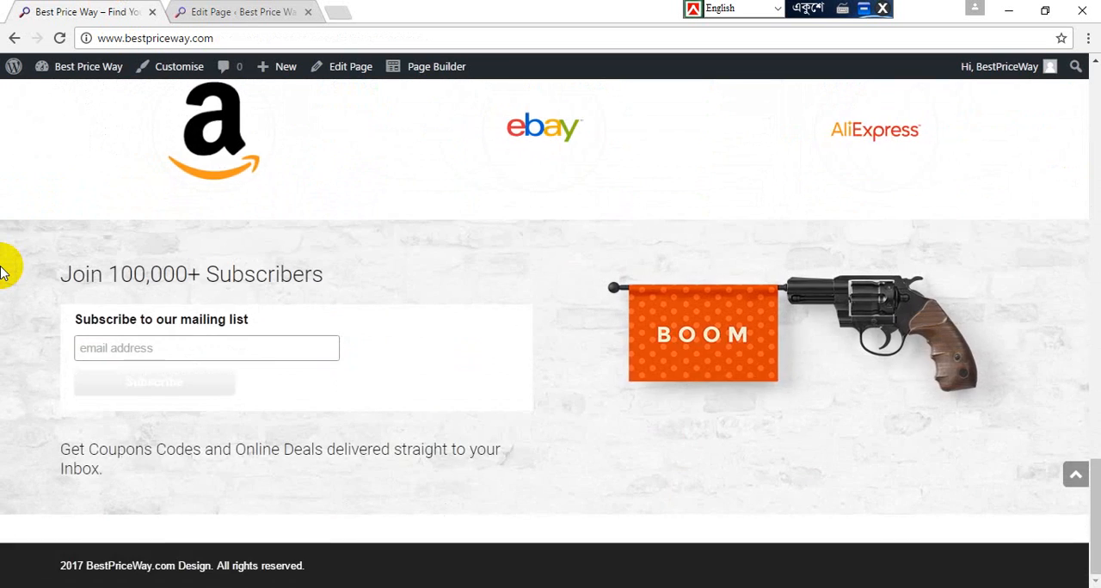
scroll(2, 272, "up", 3)
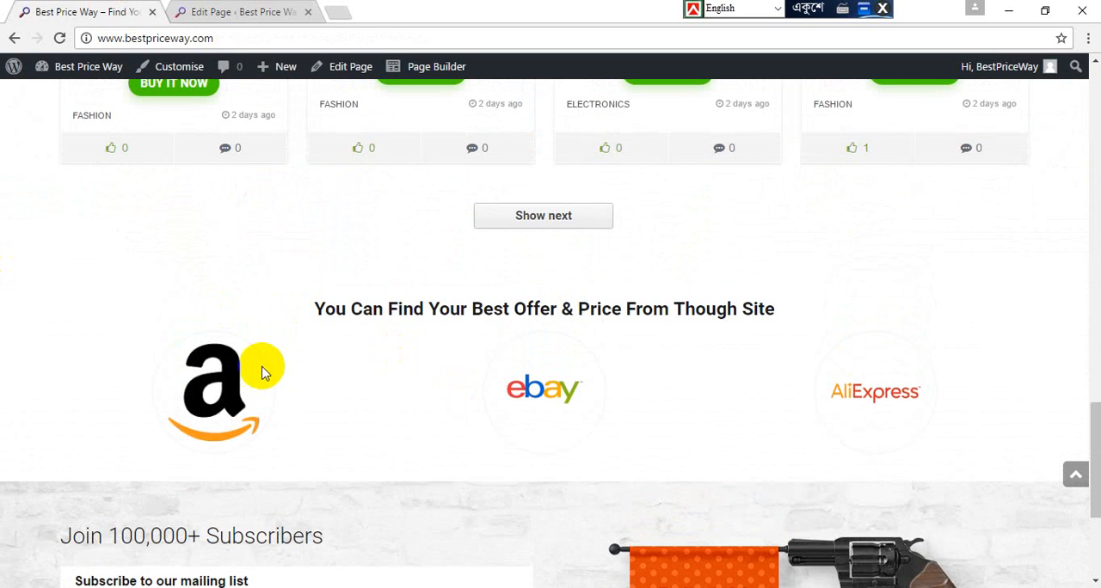
left_click(283, 12)
scroll(177, 226, "down", 1)
scroll(179, 234, "down", 10)
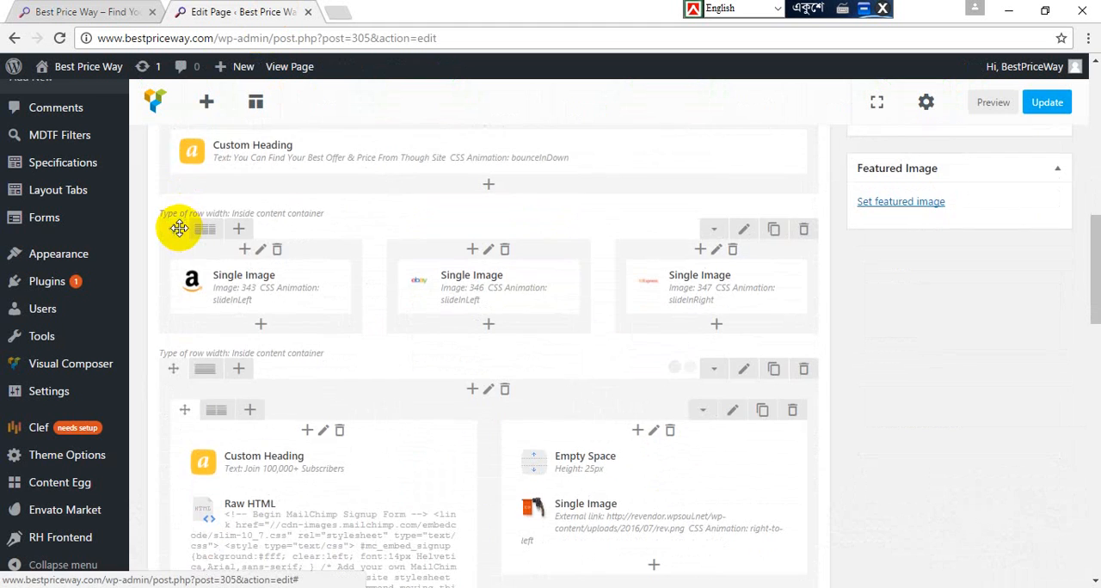
scroll(179, 234, "up", 8)
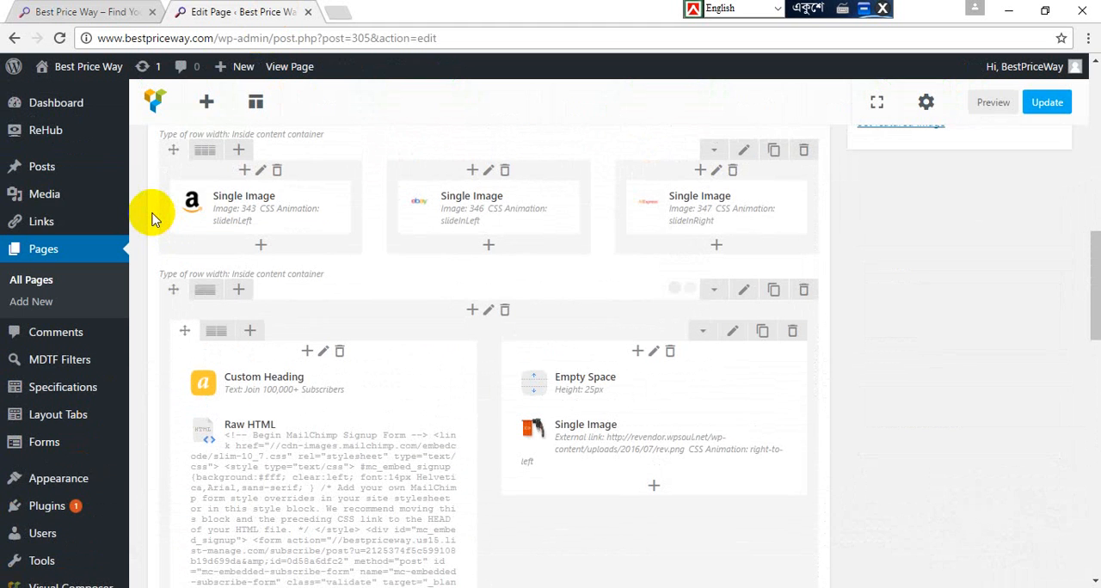
scroll(151, 219, "up", 2)
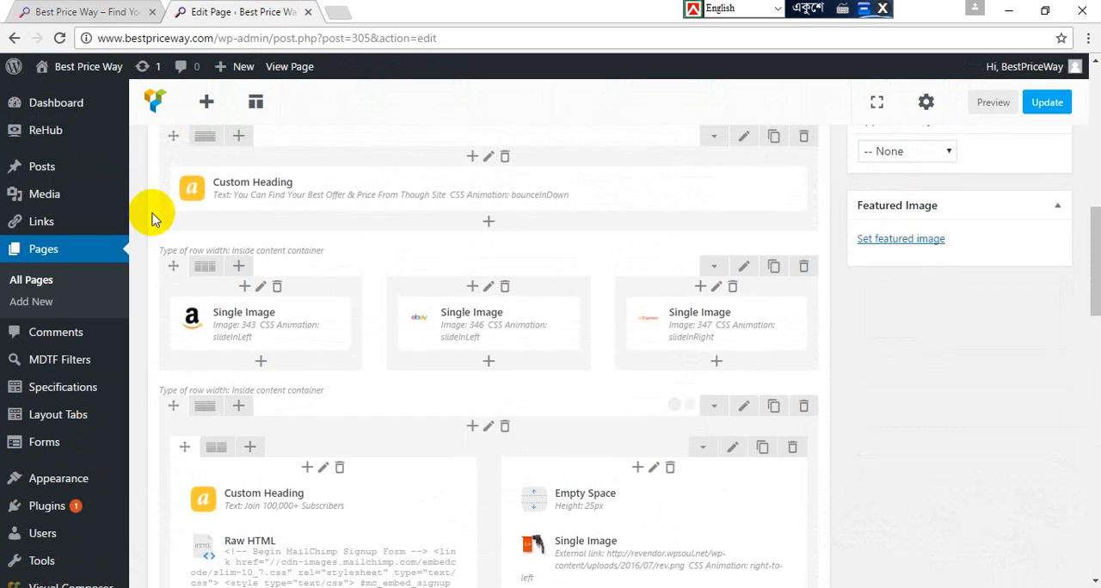
scroll(151, 219, "down", 4)
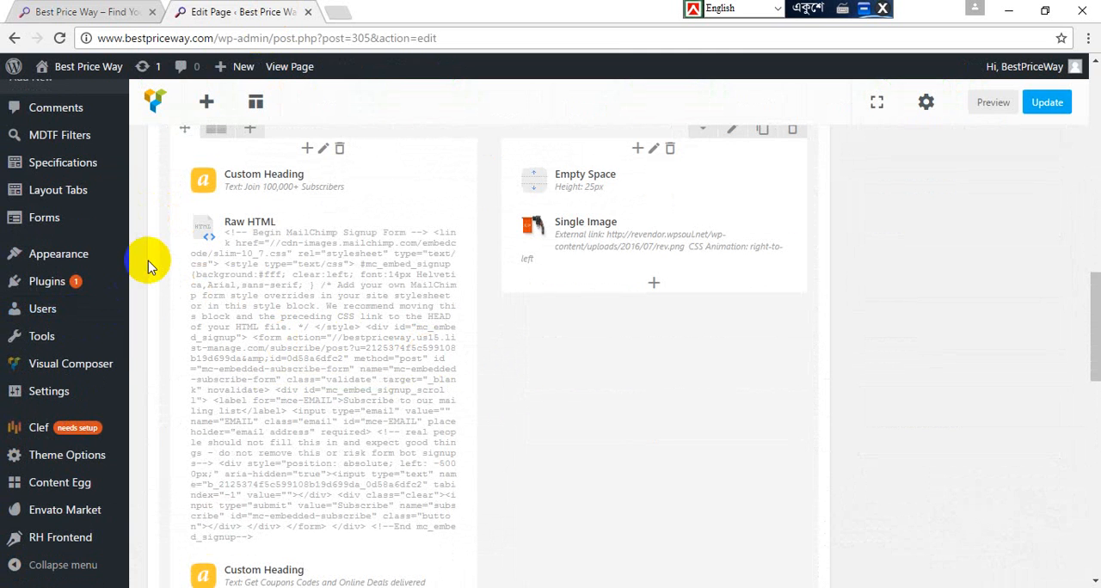
mouse_move(242, 234)
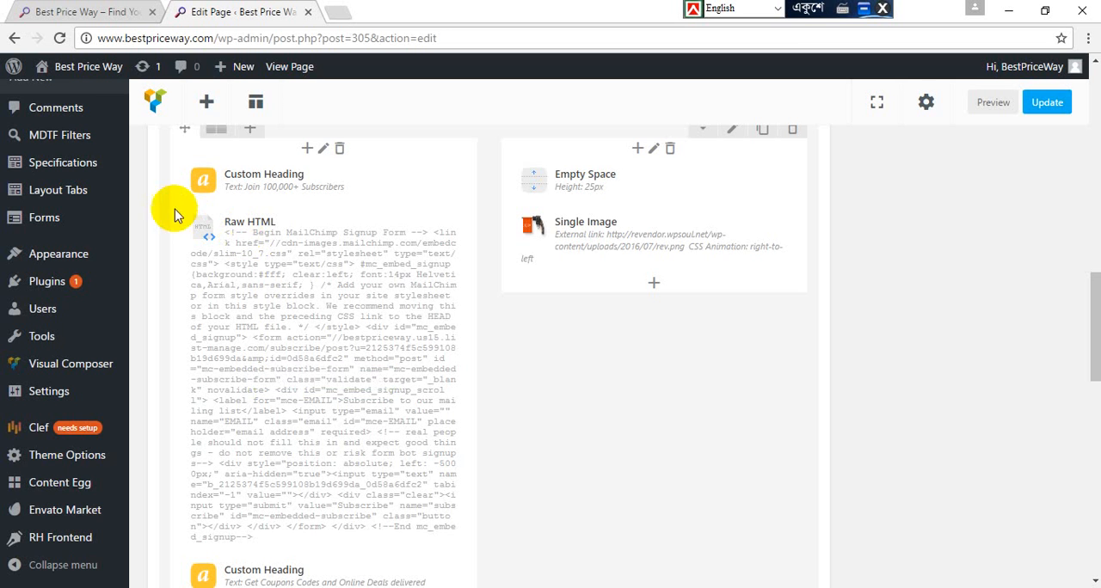
Step: Review the live home page's store logos and Join 100,000+ Subscribers section again, and return to the page editor
scroll(172, 203, "up", 2)
scroll(172, 207, "up", 3)
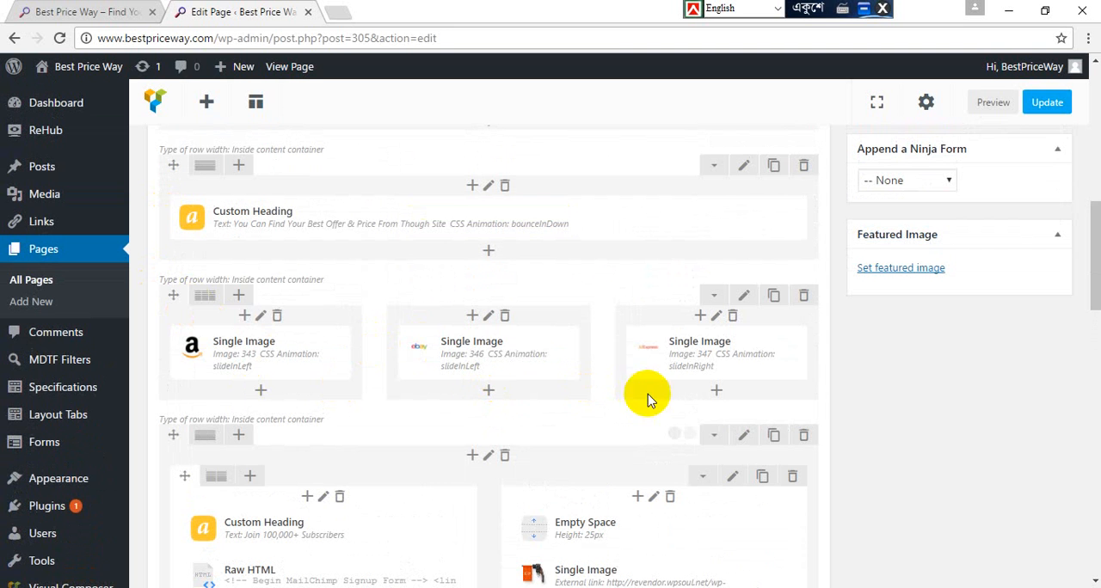
left_click(103, 10)
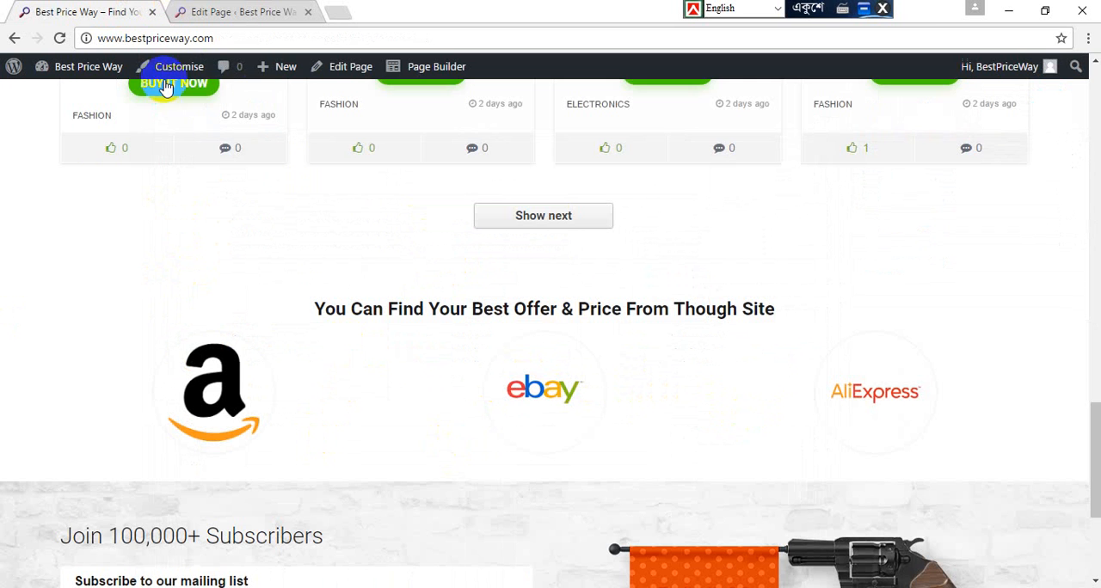
scroll(91, 191, "down", 3)
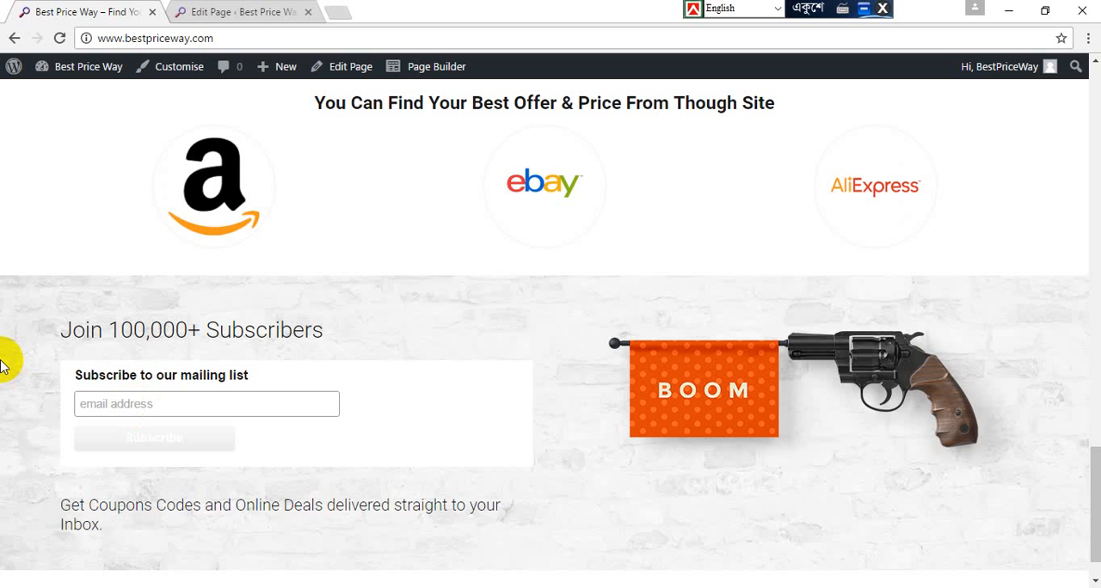
left_click(220, 13)
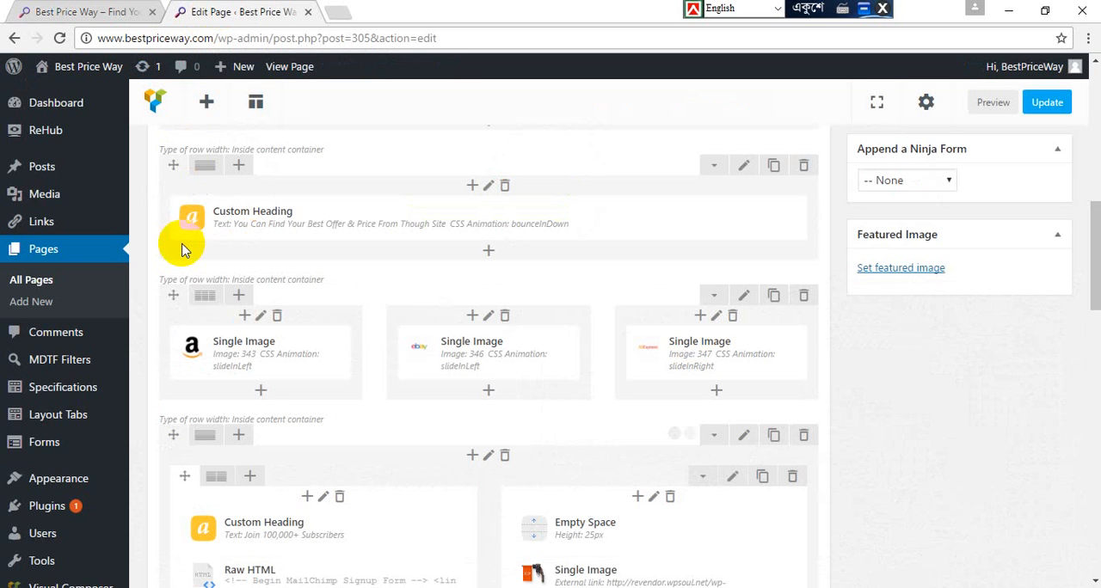
Step: Open the Content Egg plugin's settings and look over its General settings and list of affiliate modules
scroll(182, 249, "down", 3)
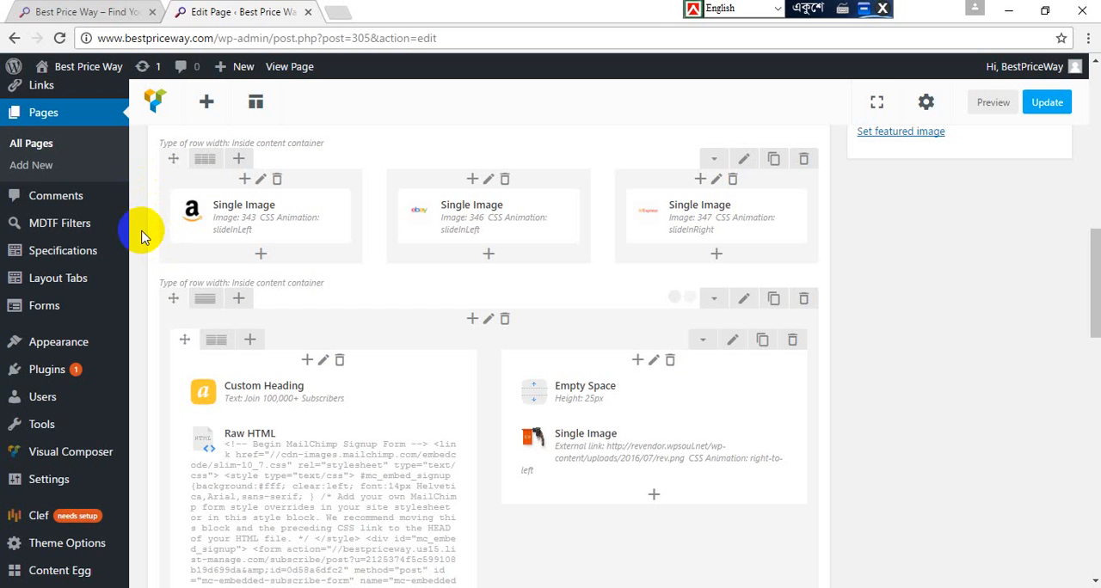
scroll(143, 237, "down", 1)
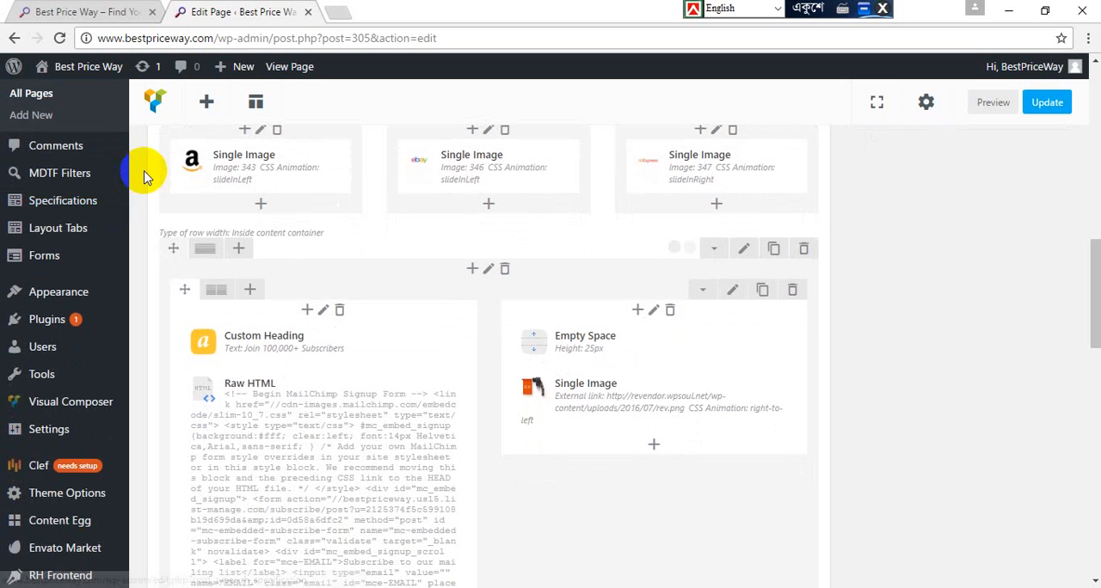
scroll(93, 427, "down", 3)
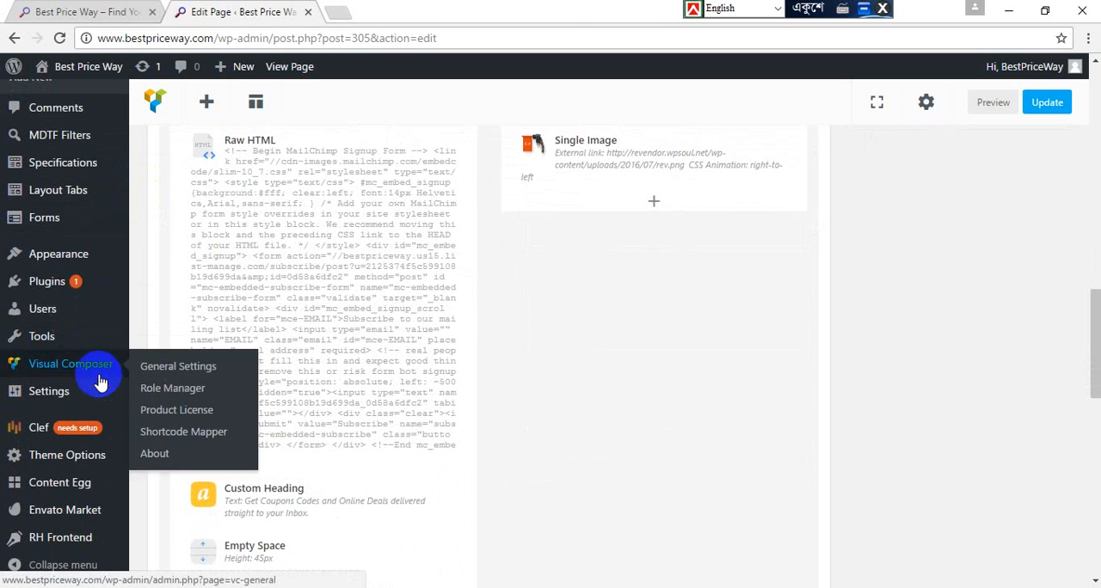
mouse_move(79, 488)
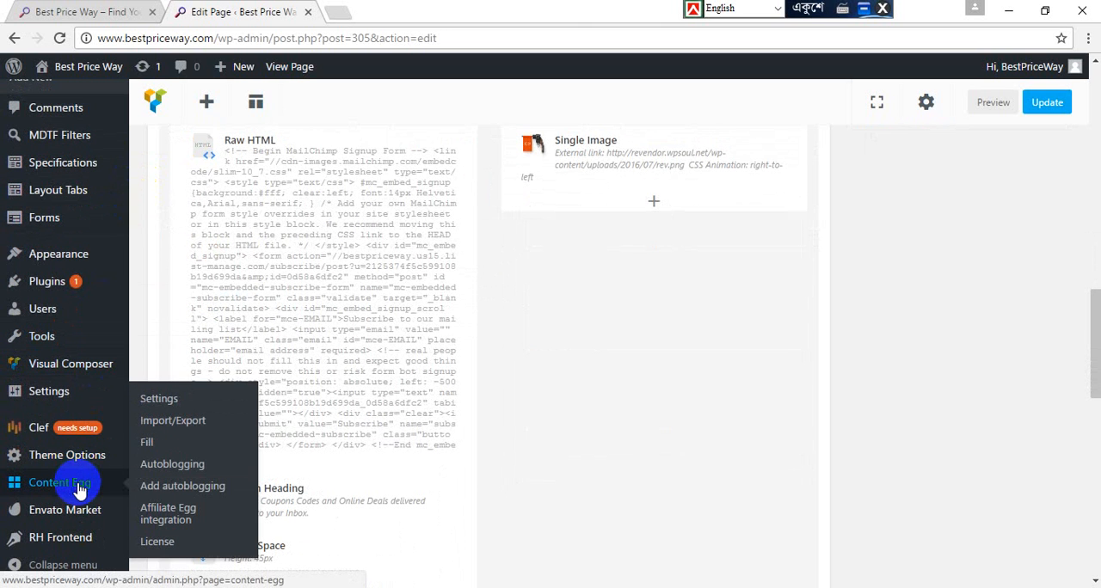
left_click(79, 487)
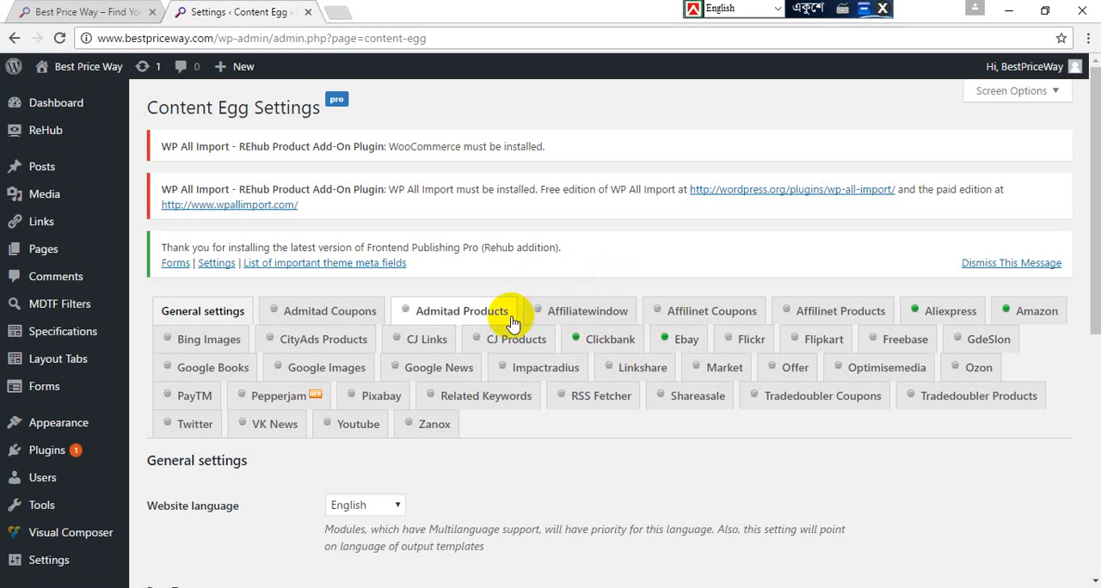
scroll(504, 312, "down", 3)
scroll(600, 335, "up", 2)
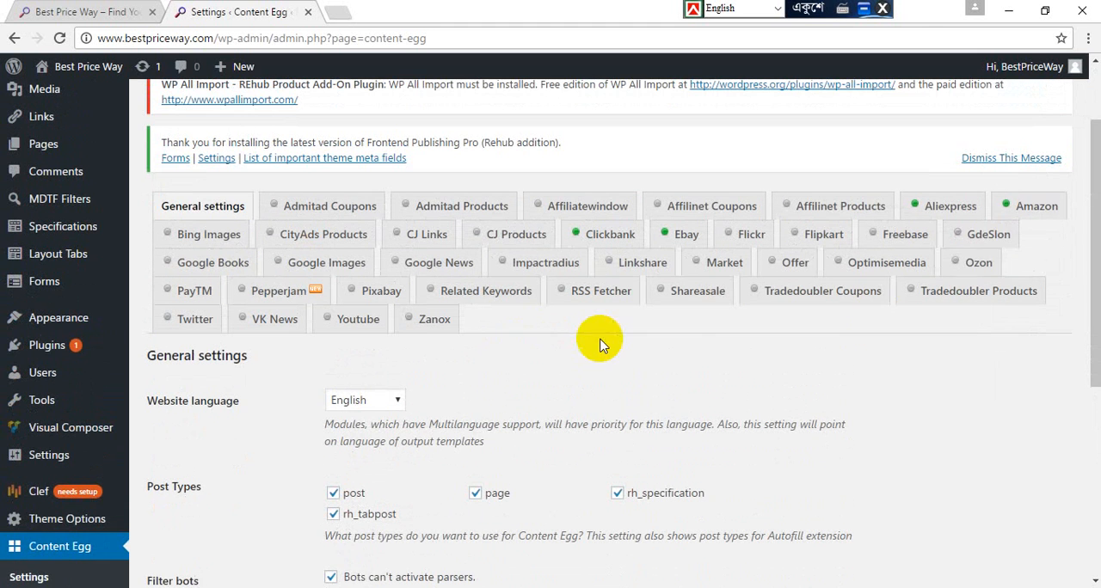
Step: Open Content Egg's Amazon module settings and examine the template, update, API key, tracking ID and search result options
left_click(1039, 212)
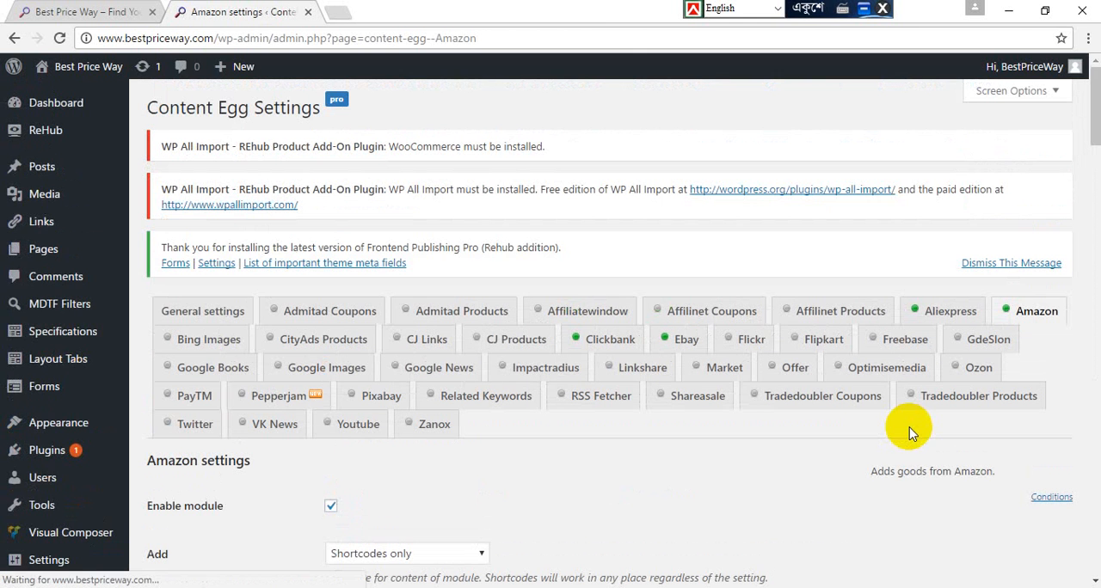
scroll(491, 492, "down", 5)
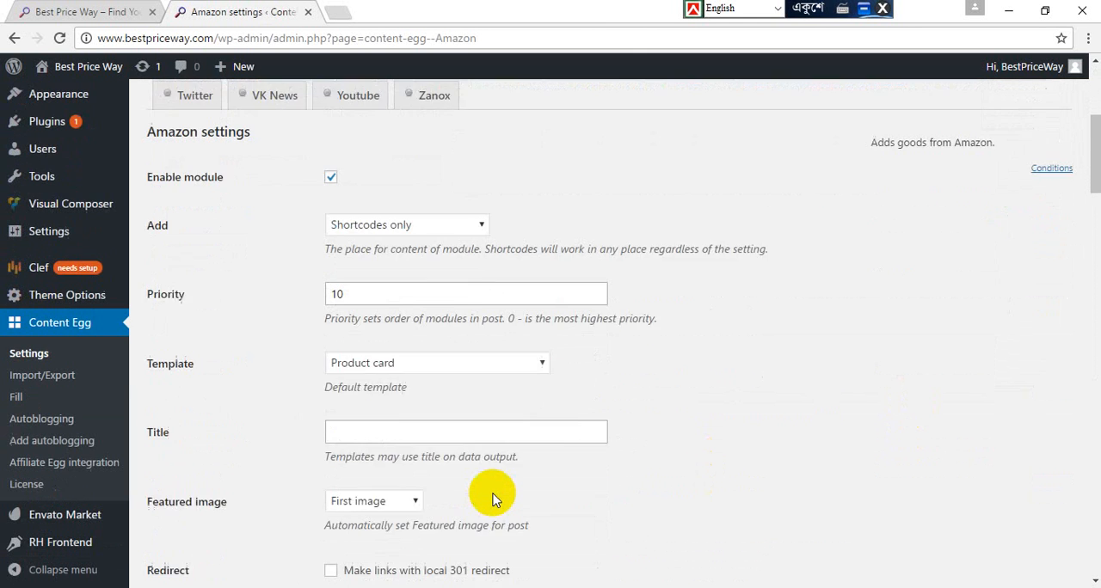
scroll(247, 411, "down", 4)
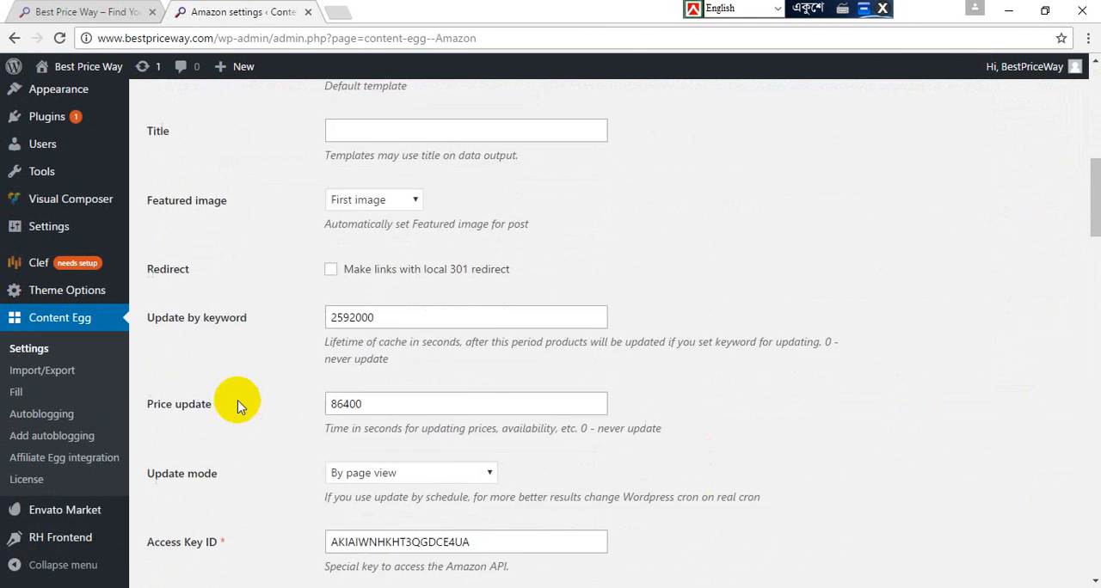
scroll(240, 406, "up", 2)
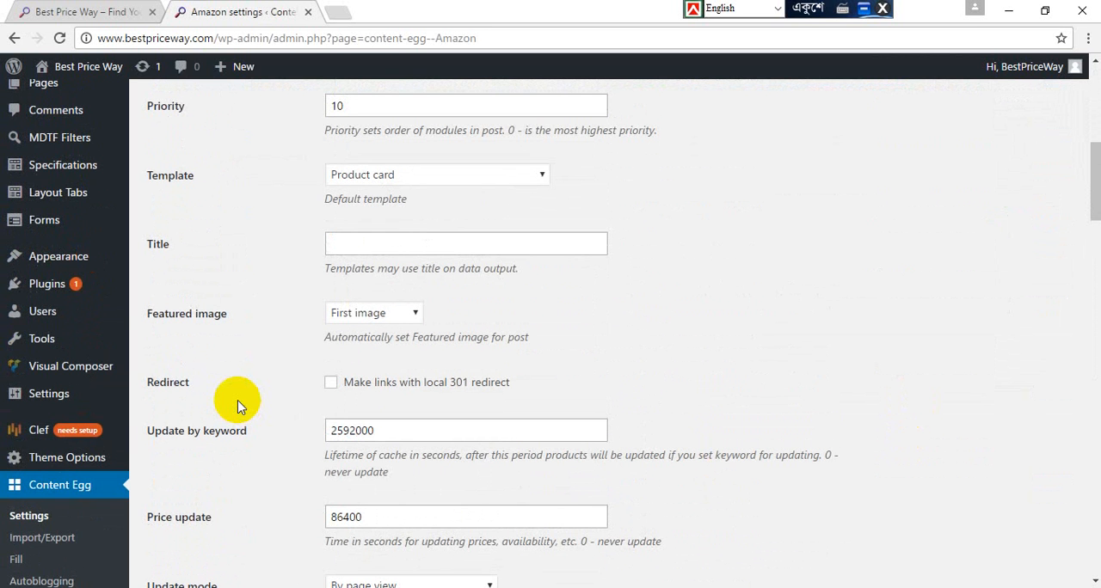
scroll(239, 406, "down", 5)
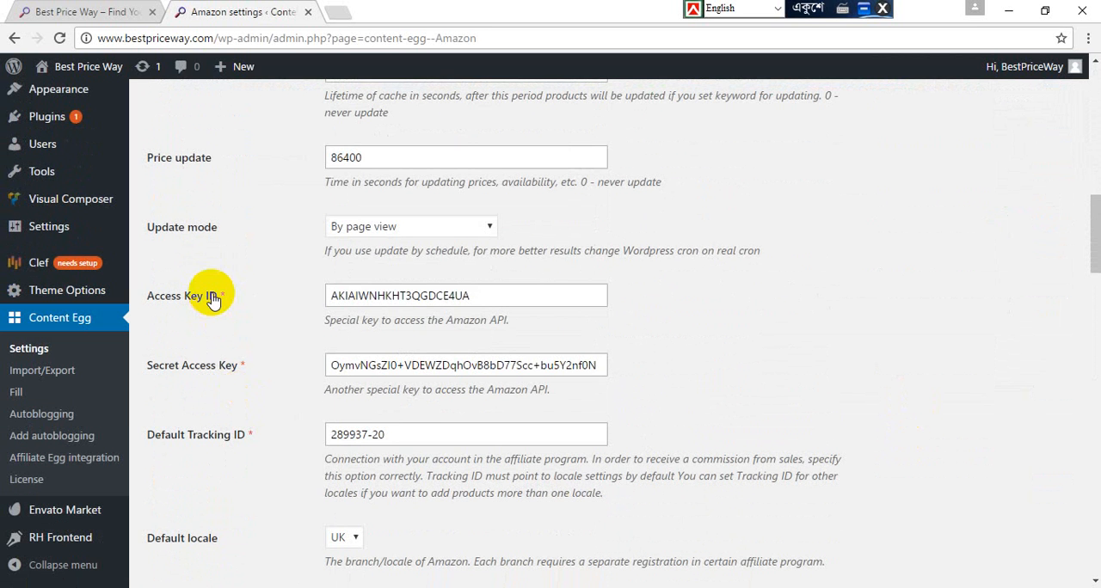
scroll(258, 382, "down", 4)
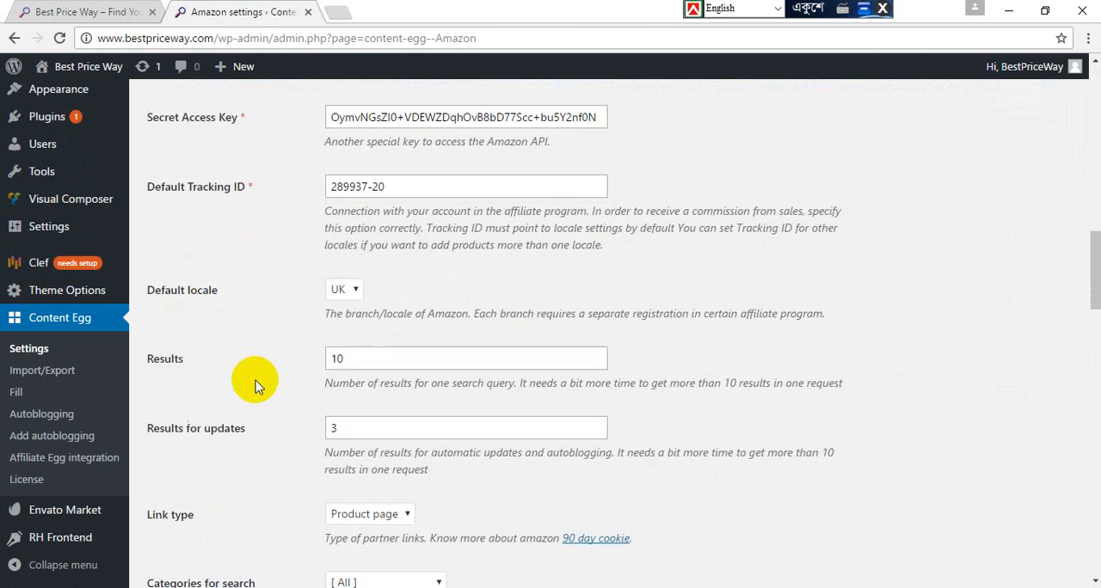
scroll(254, 386, "down", 1)
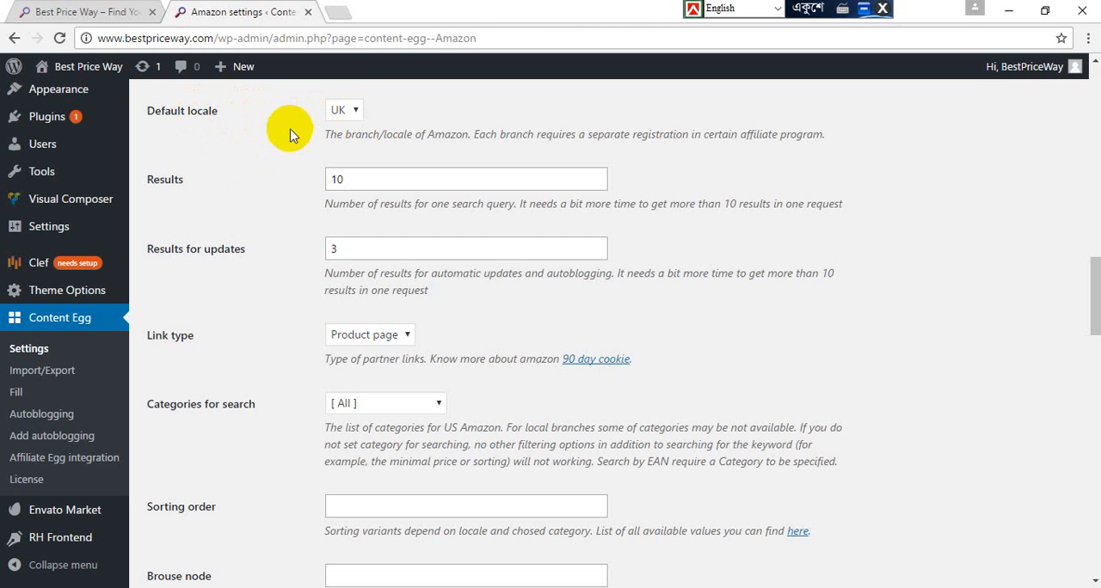
Step: View the Amazon branches available as the module's Default locale without changing the selection
left_click(356, 112)
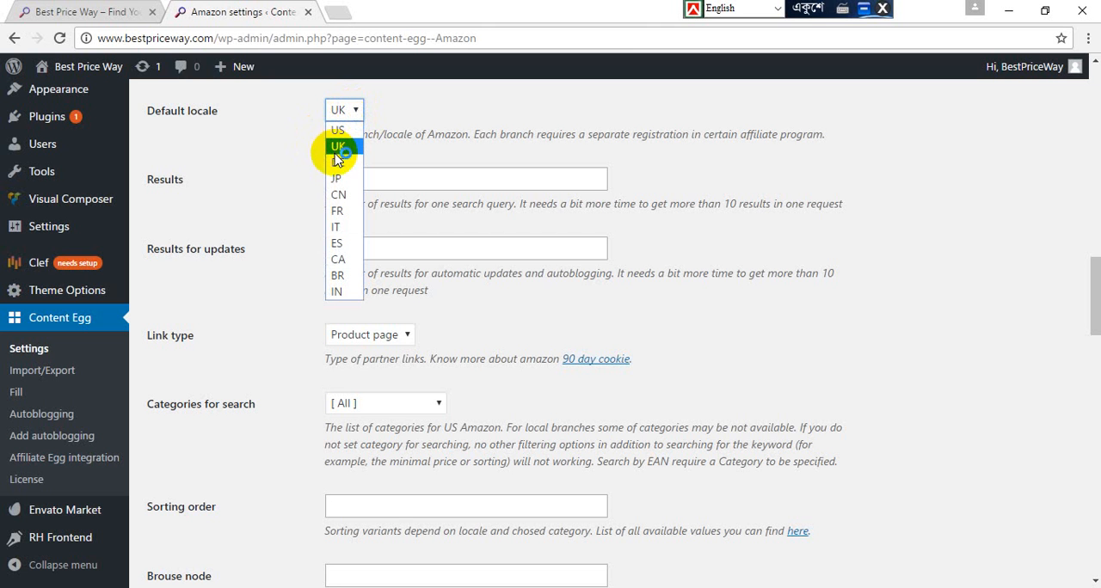
left_click(288, 151)
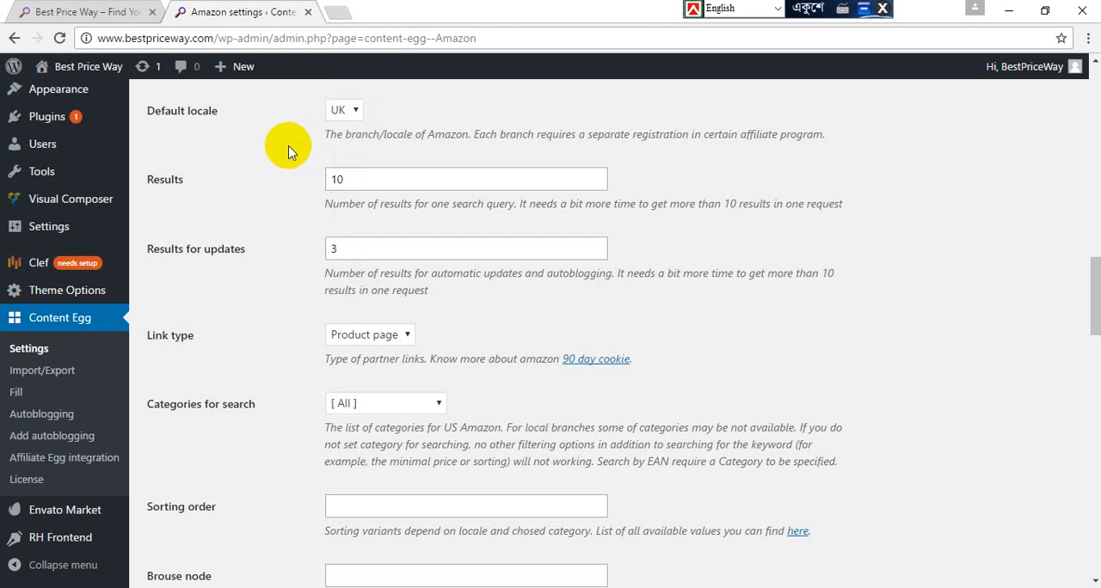
left_click(341, 110)
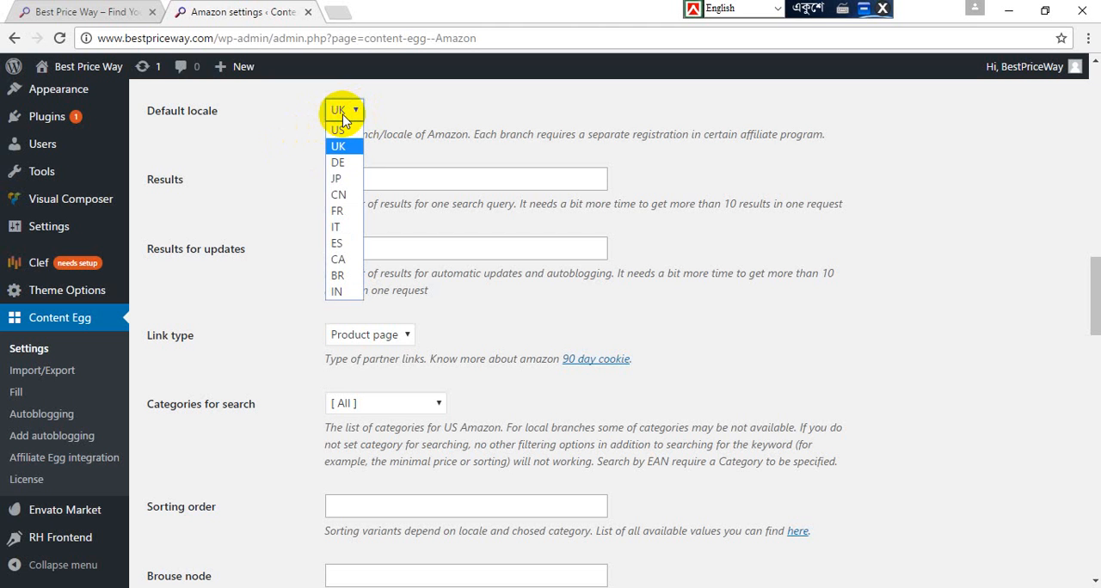
Step: Close the locale list and review the remaining Amazon module options, including link type, categories, sorting, prices, descriptions, images and per-locale tracking IDs
left_click(227, 131)
scroll(227, 131, "down", 2)
scroll(227, 131, "down", 7)
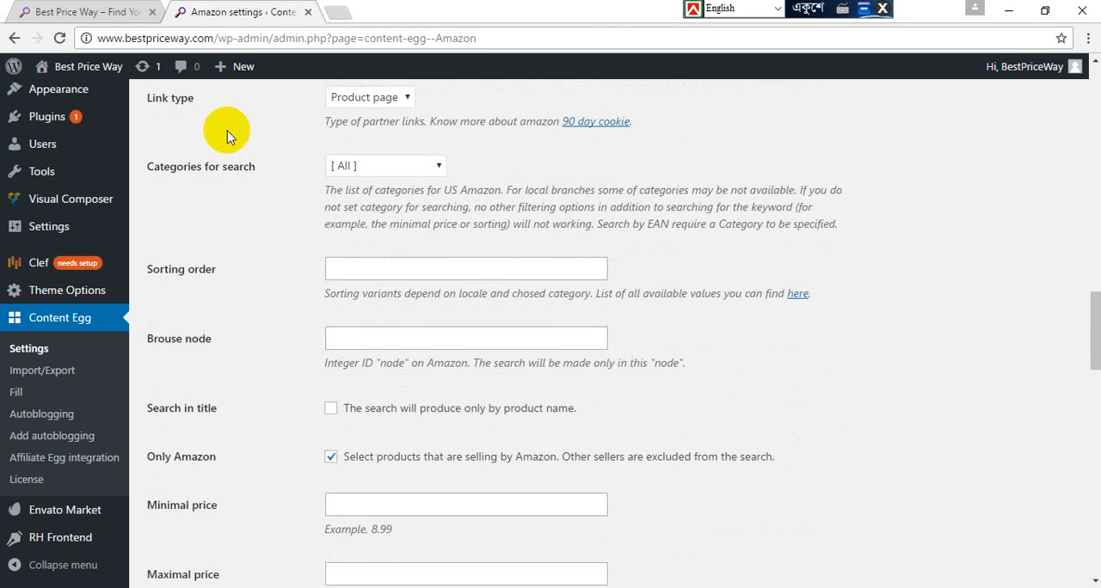
scroll(227, 131, "down", 3)
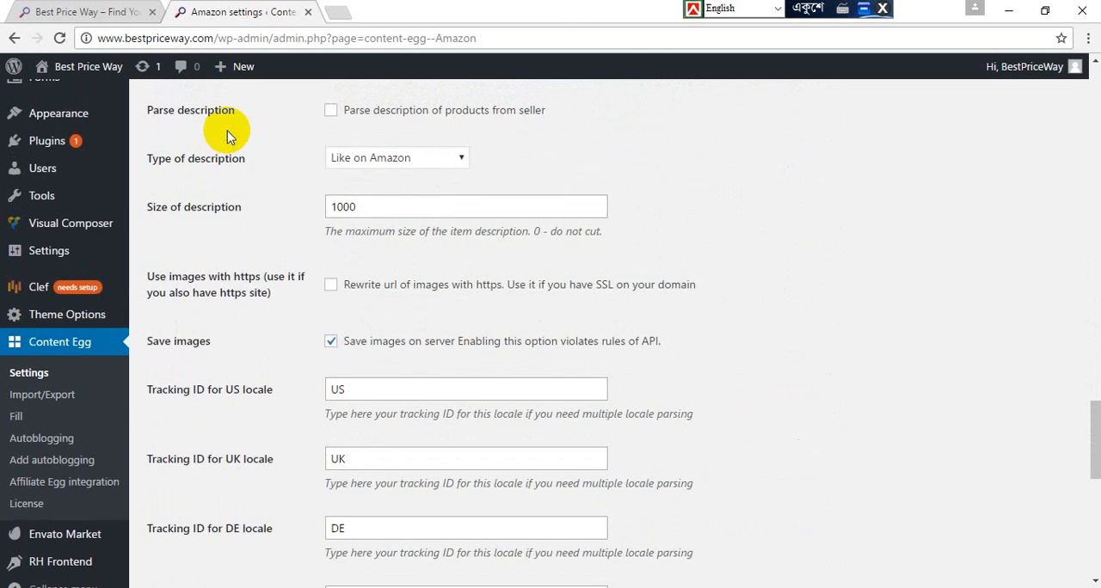
scroll(228, 134, "up", 15)
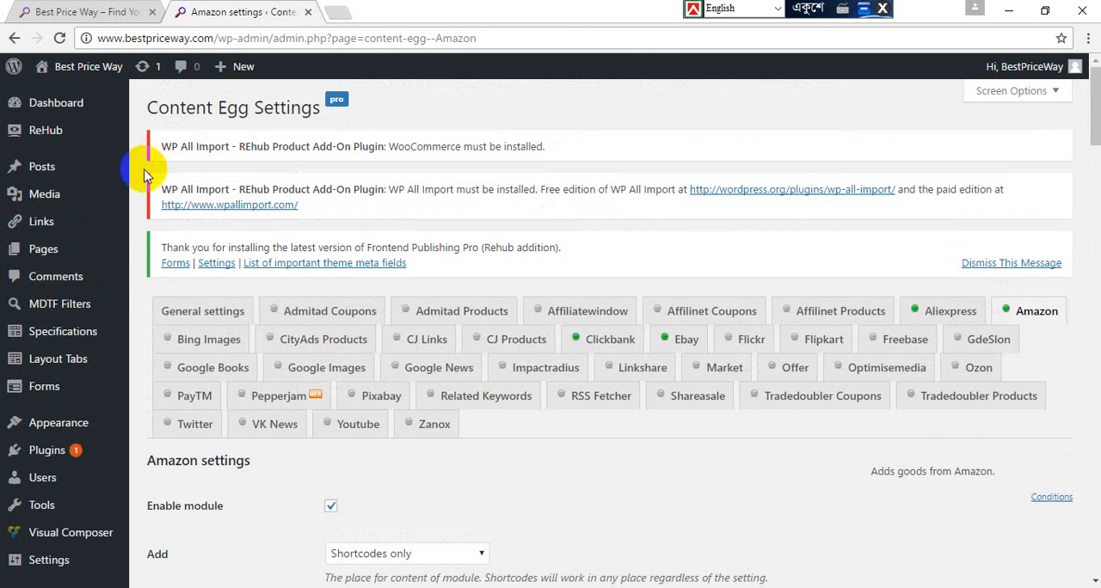
Step: Start a new post in the WordPress admin
left_click(43, 170)
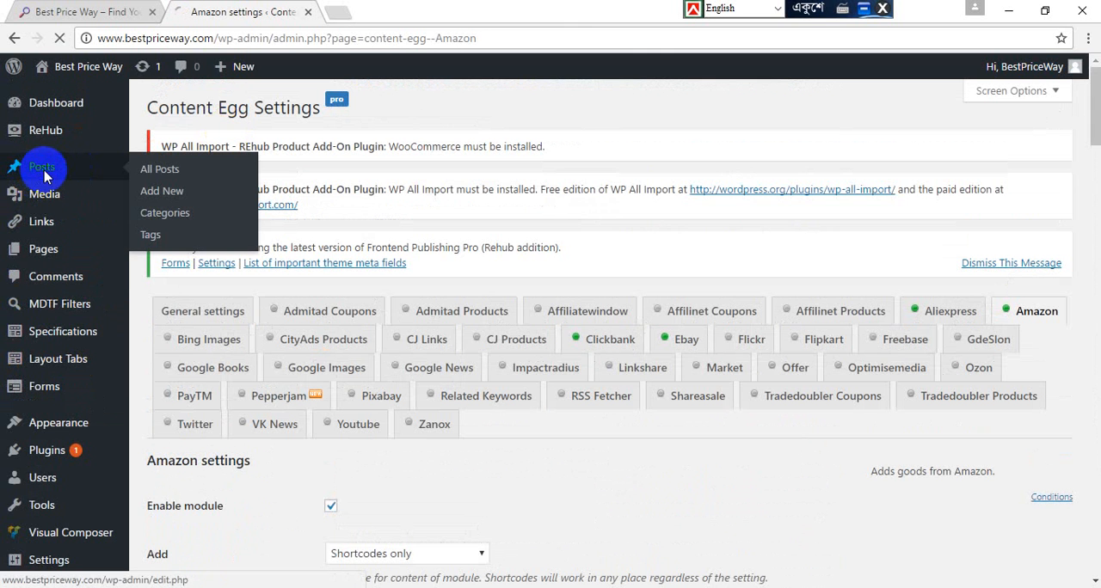
left_click(173, 194)
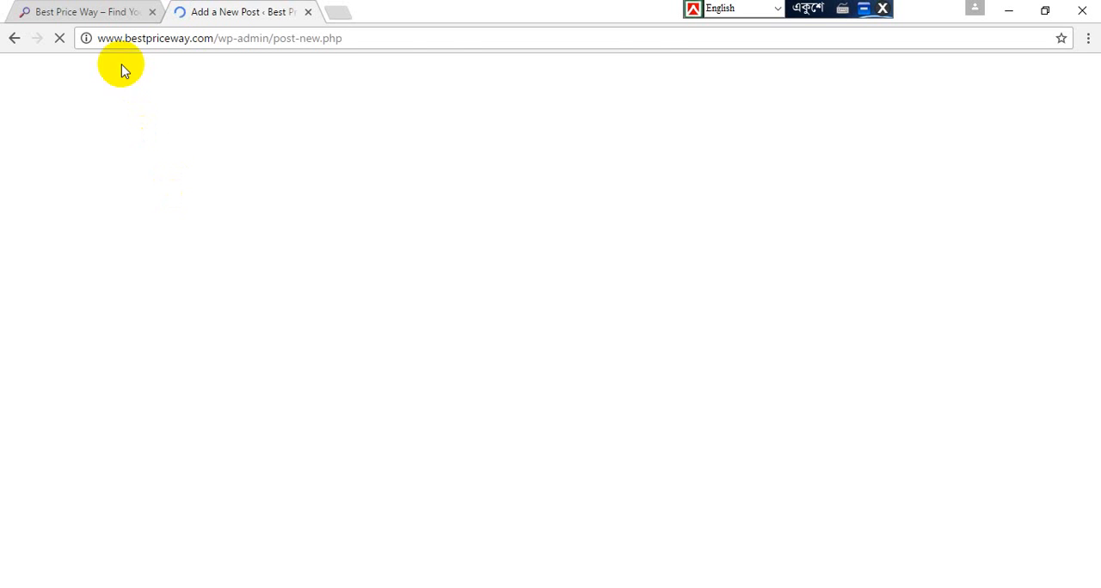
Step: Review the live home page's product carousel and Latest Product Offer & Price Comparisons grid
left_click(97, 9)
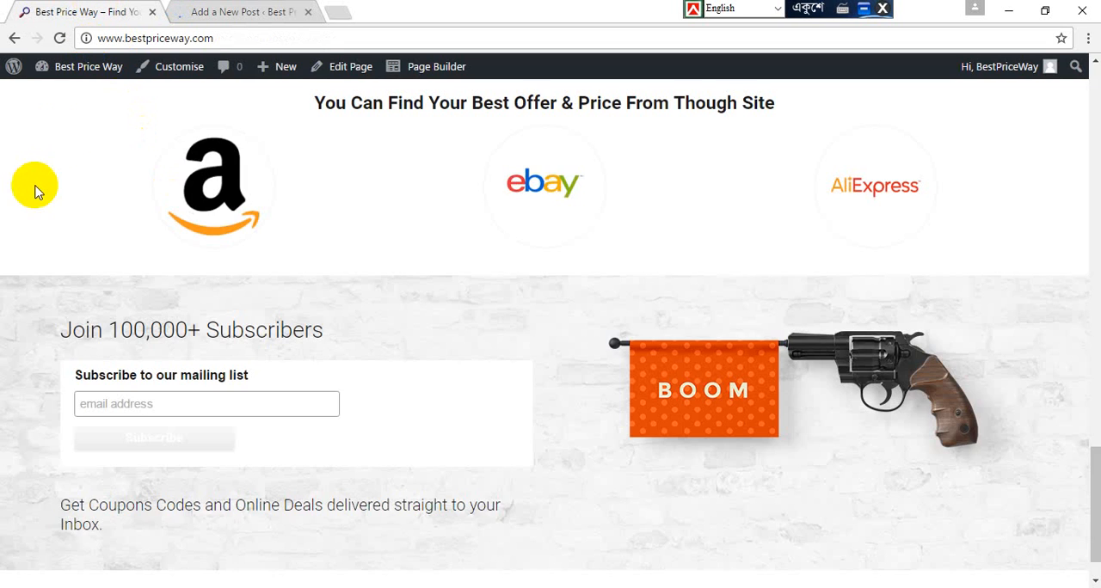
scroll(168, 142, "down", 5)
scroll(168, 141, "up", 5)
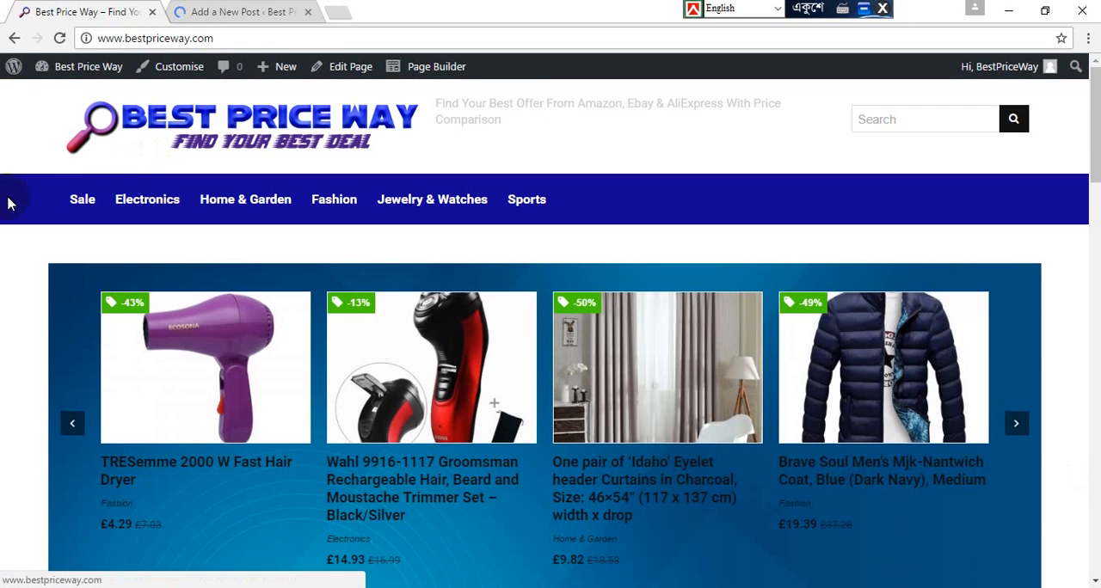
scroll(3, 222, "down", 5)
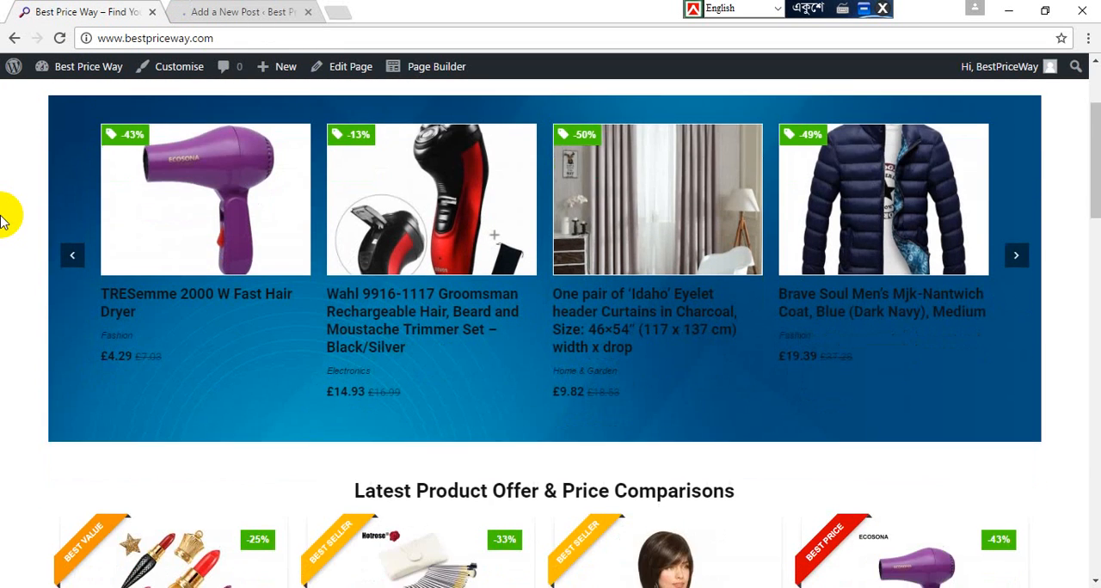
scroll(2, 222, "down", 1)
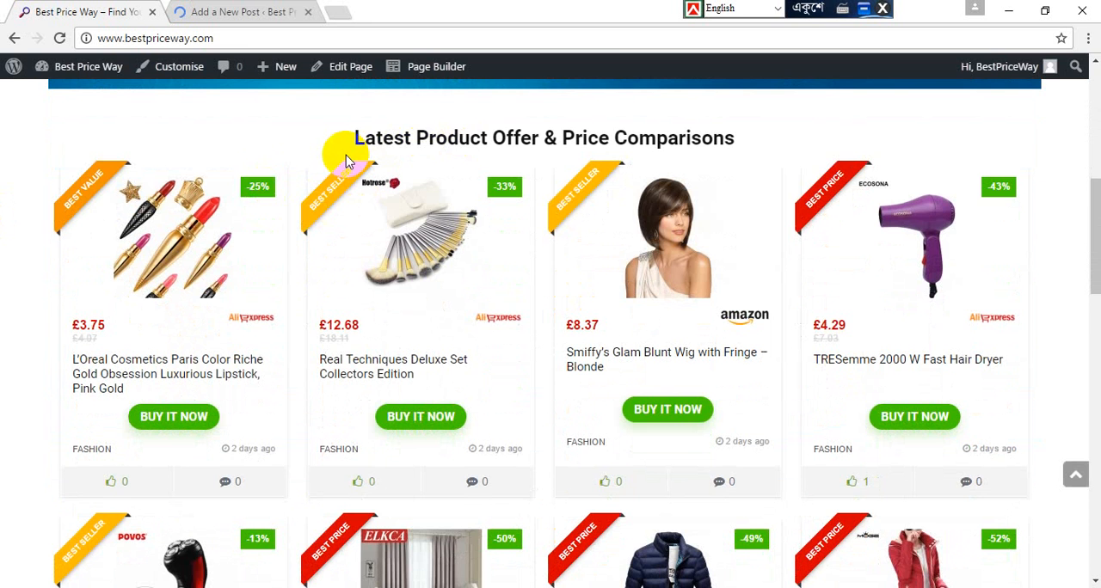
scroll(4, 211, "down", 8)
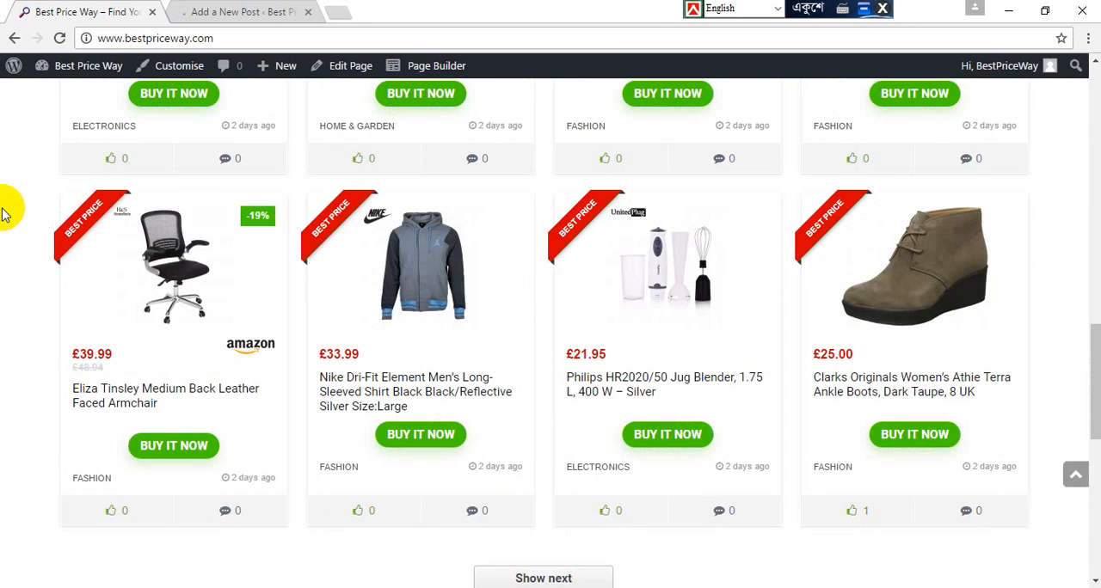
Step: Check the new post page, look over the home page's product cards once more, and return to the new post
left_click(231, 11)
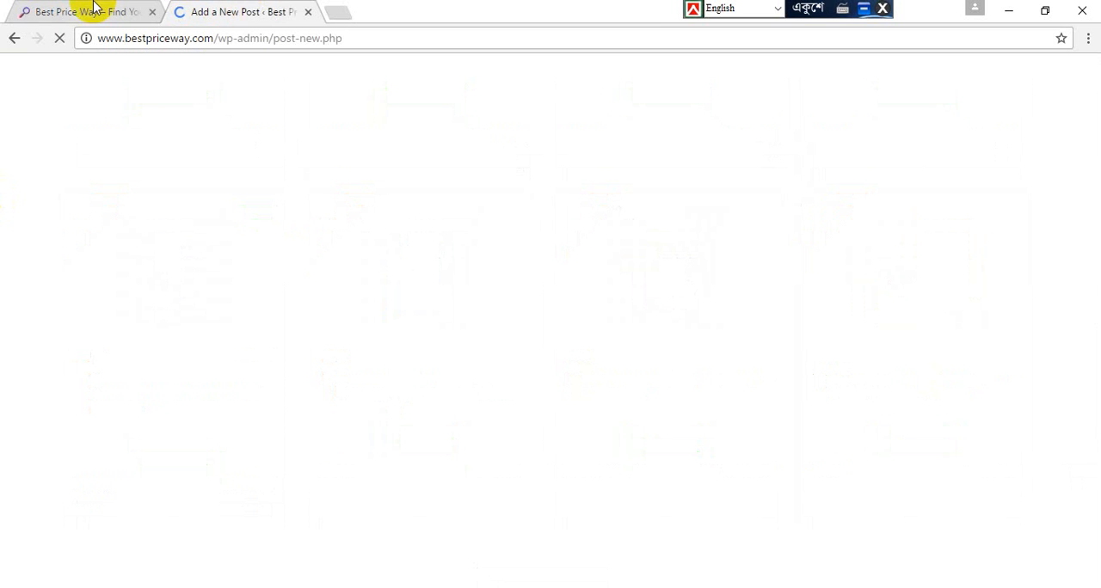
left_click(95, 8)
mouse_move(78, 67)
left_click(75, 96)
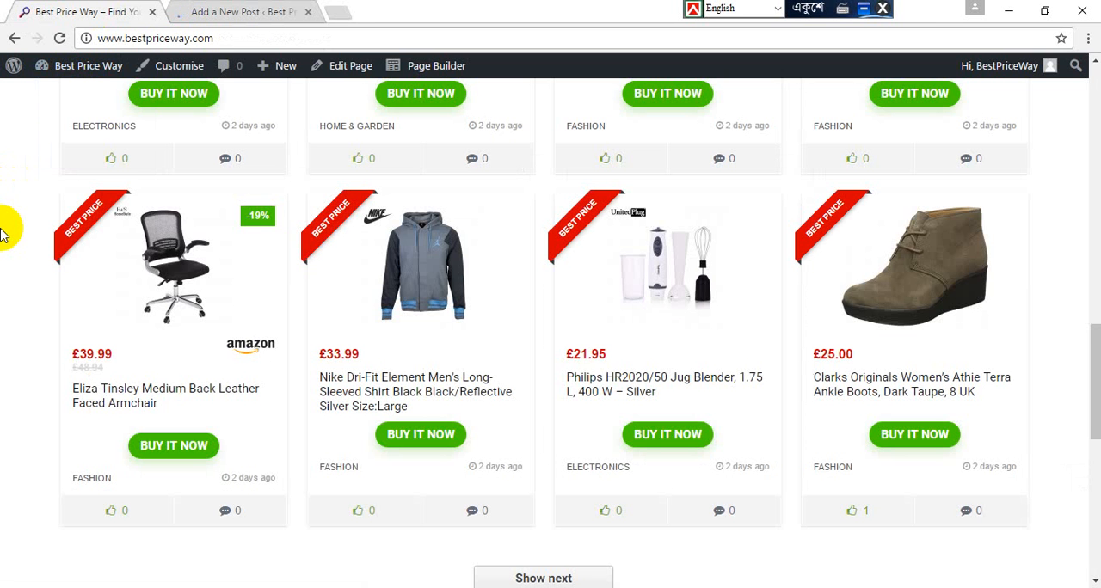
scroll(3, 233, "up", 4)
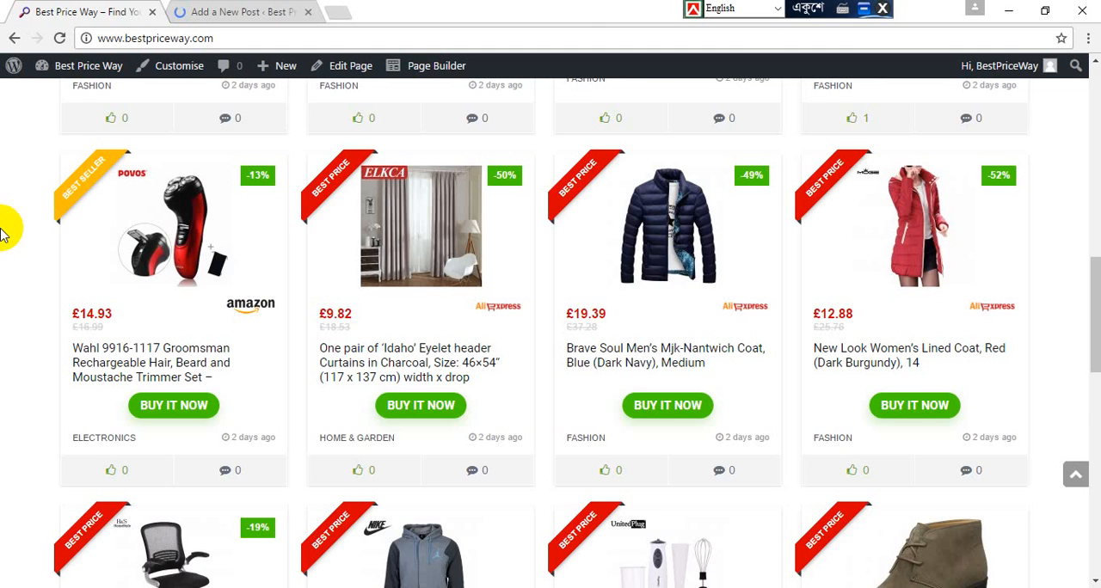
scroll(4, 231, "up", 3)
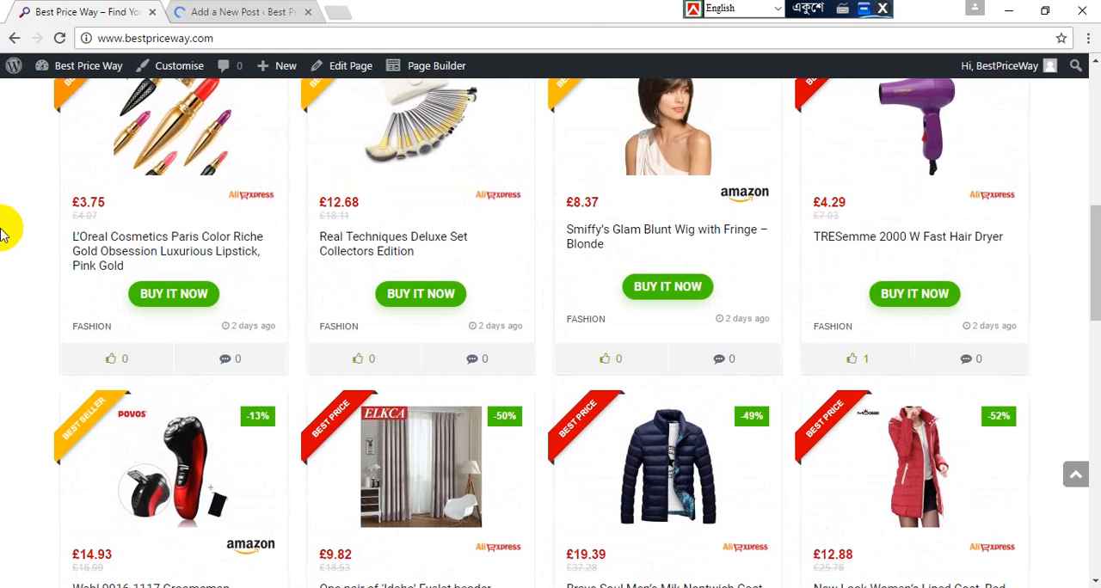
left_click(274, 9)
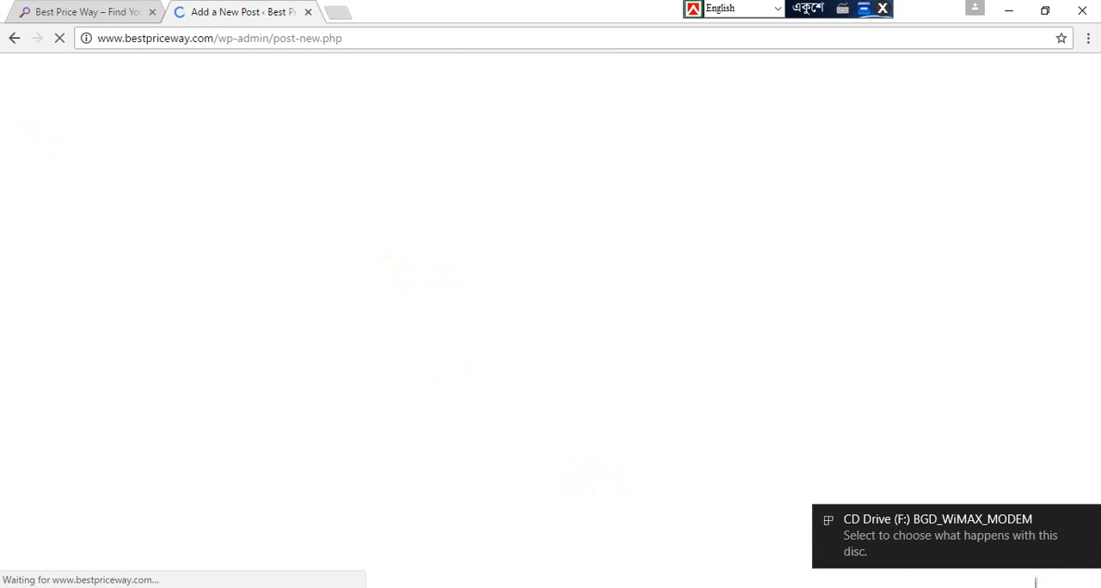
Step: Turn off the computer's Wi-Fi and check the hidden system tray icons
left_click(997, 587)
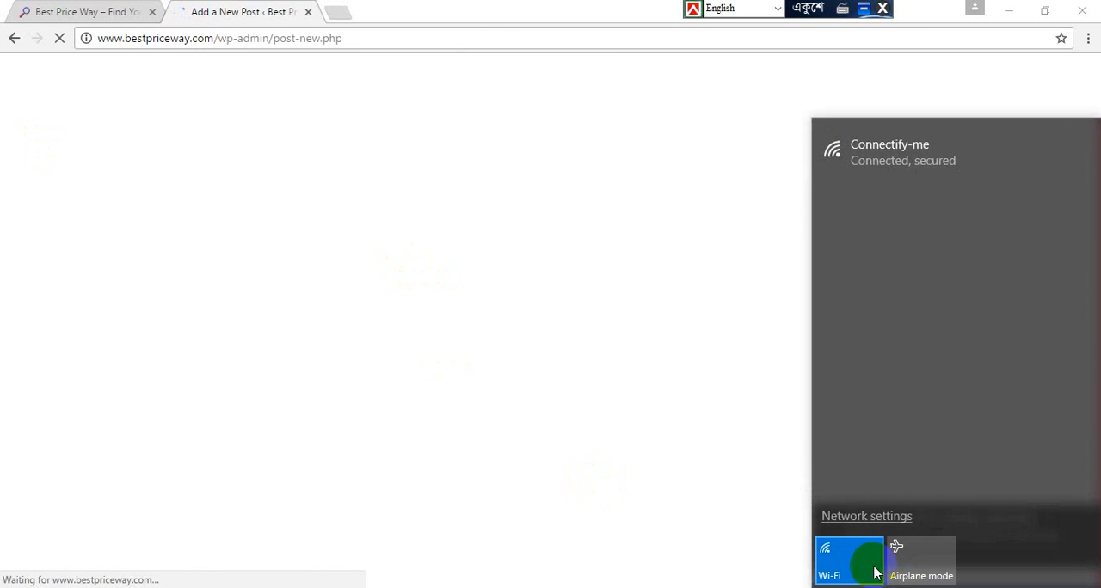
left_click(876, 573)
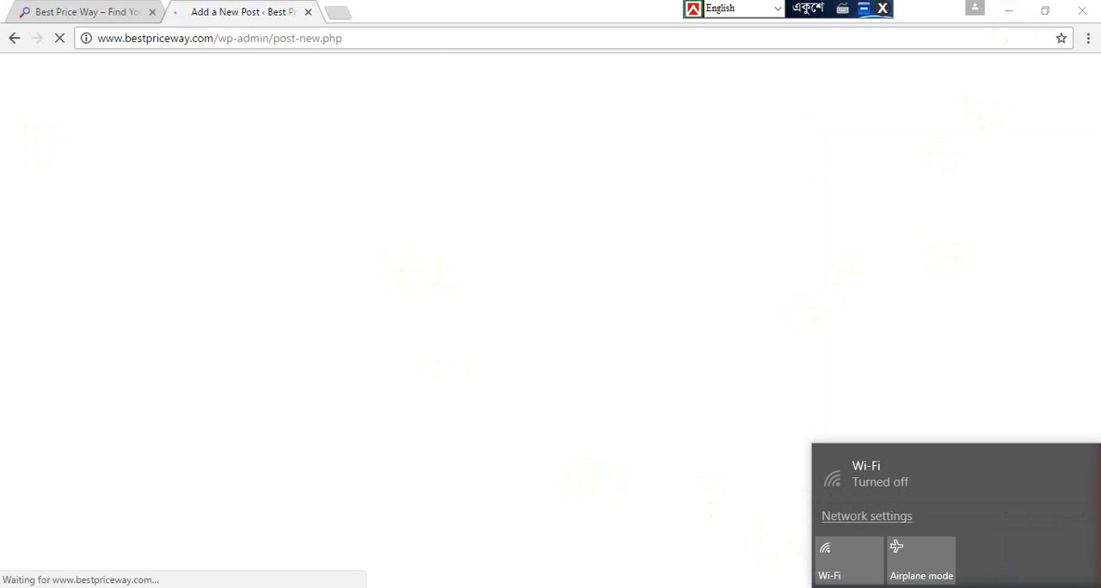
left_click(941, 587)
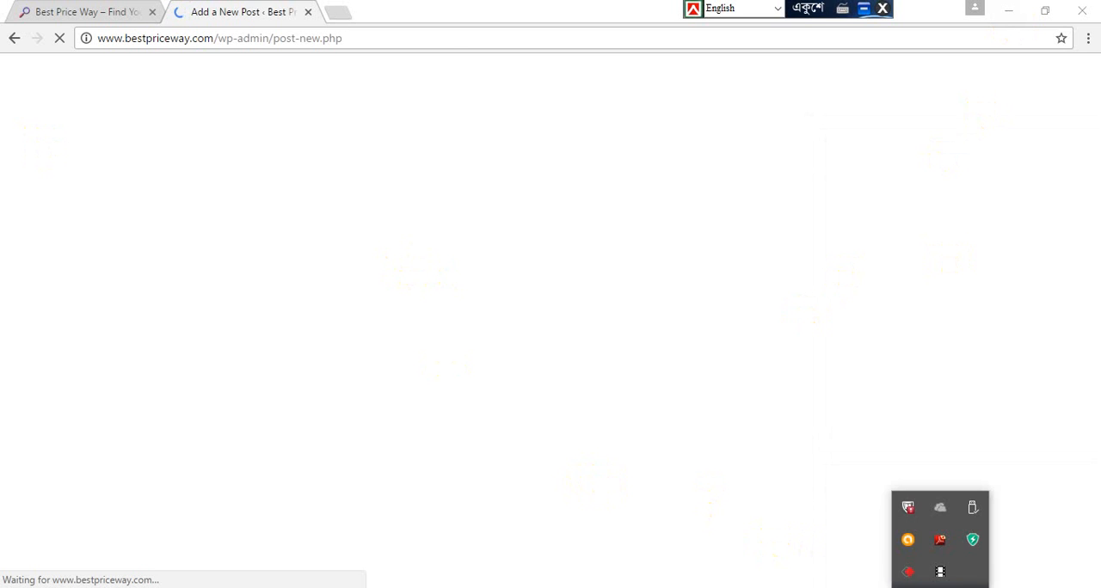
left_click(950, 578)
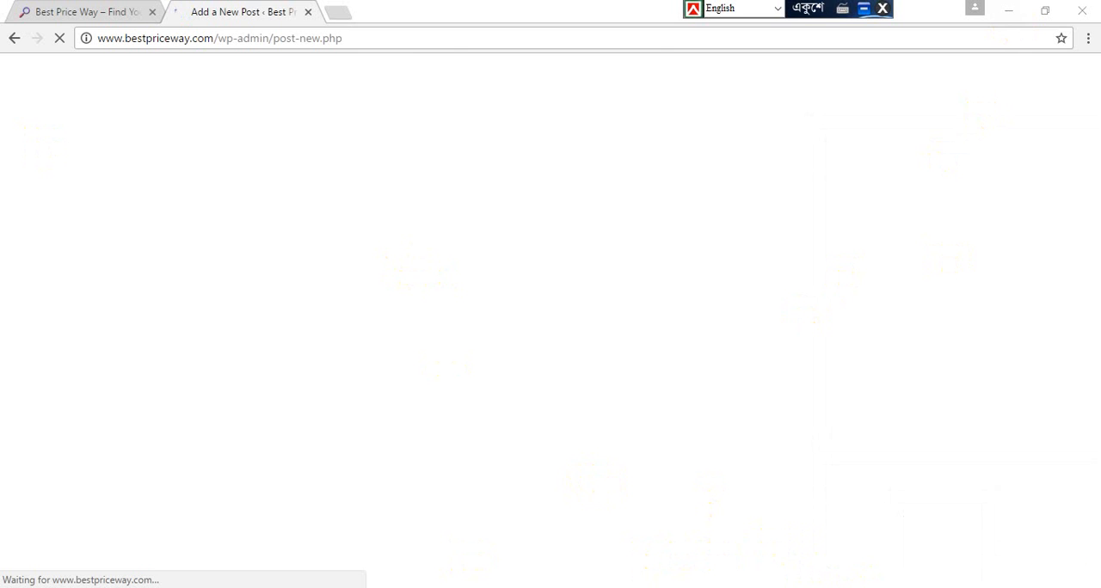
left_click(983, 587)
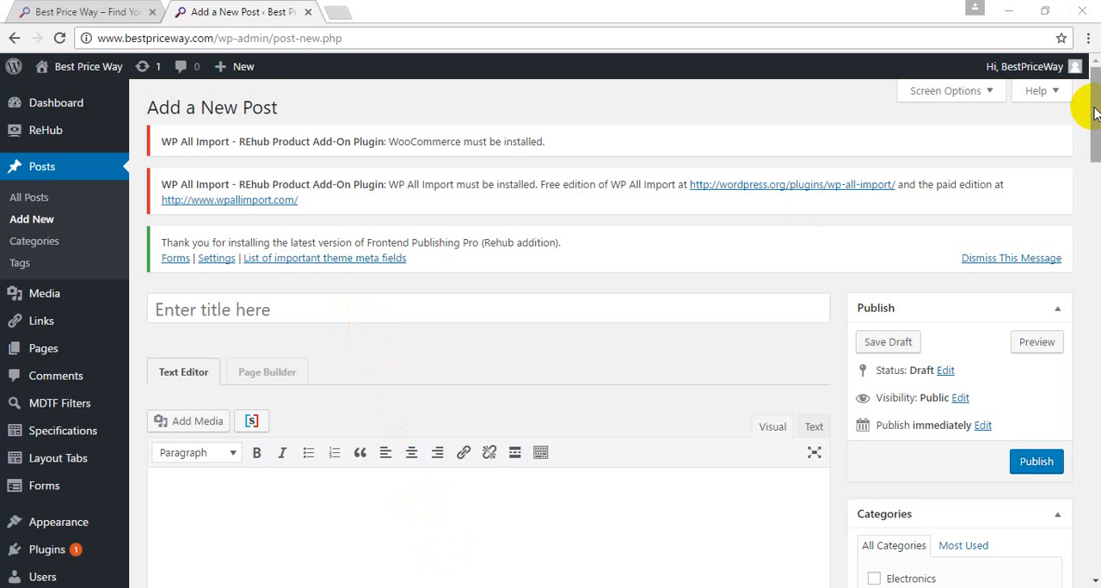
Step: Set the new post's type to Review
left_click_drag(1096, 113, 1095, 265)
scroll(1089, 289, "up", 3)
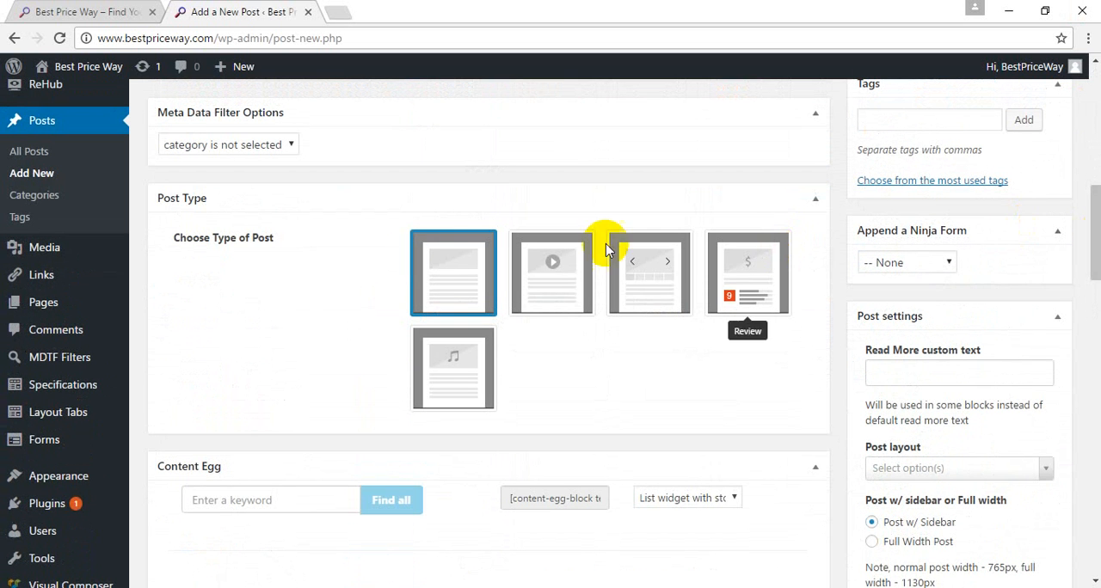
left_click(764, 274)
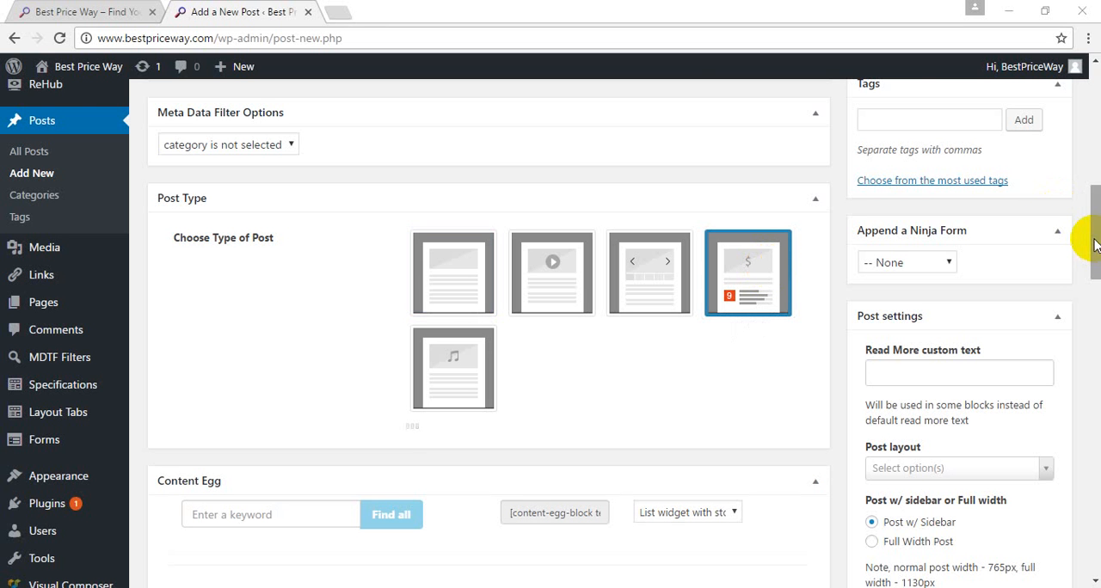
Step: Search all Content Egg modules in the new post for the keyword "ladies bag"
left_click_drag(1094, 244, 1093, 303)
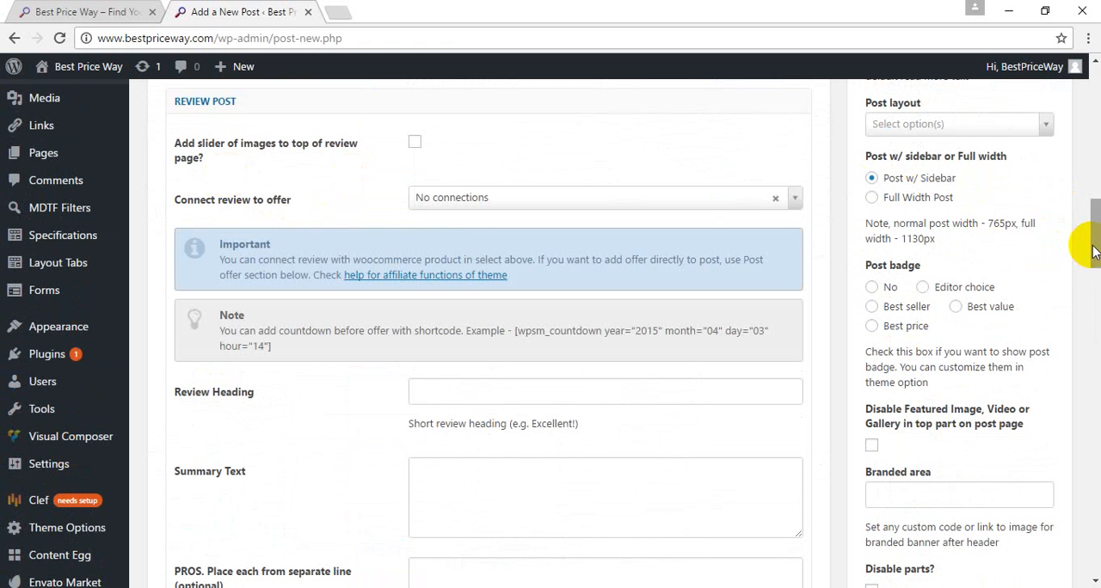
left_click_drag(1094, 250, 1094, 387)
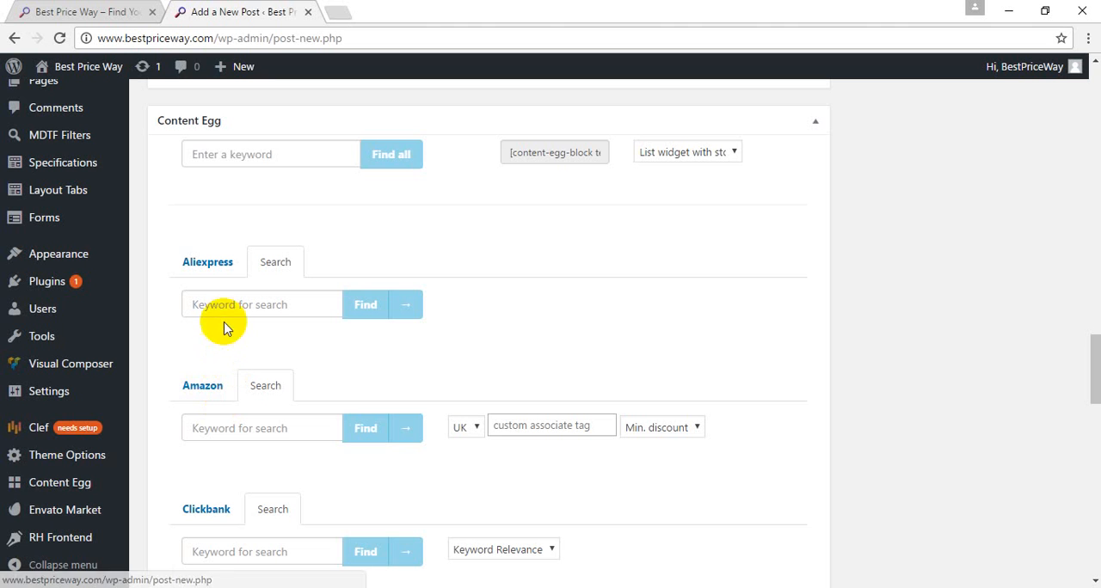
left_click(233, 159)
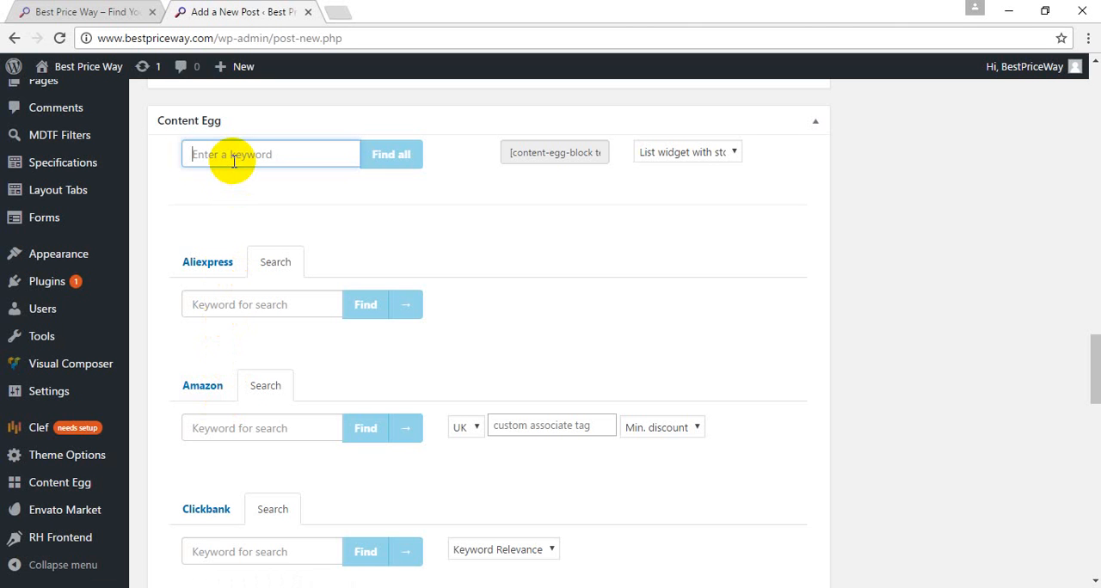
type("l")
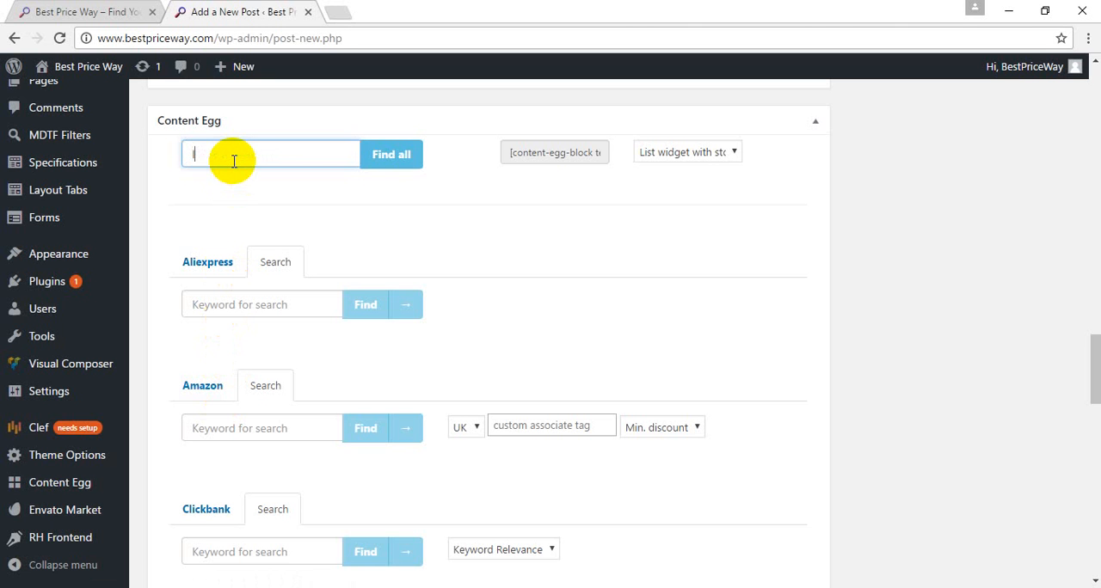
type("edies bag")
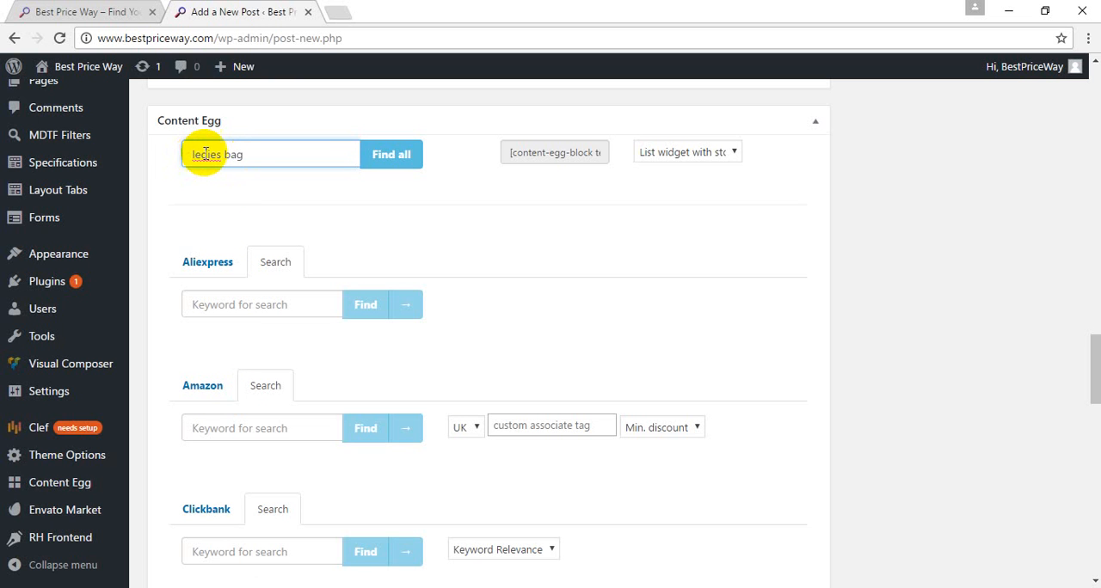
right_click(207, 160)
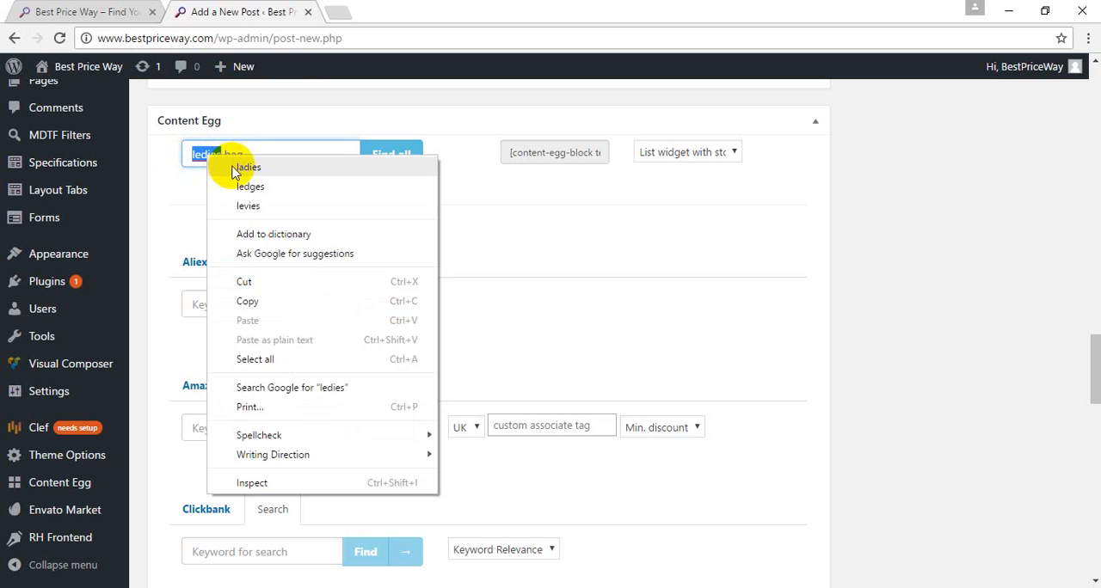
left_click(242, 167)
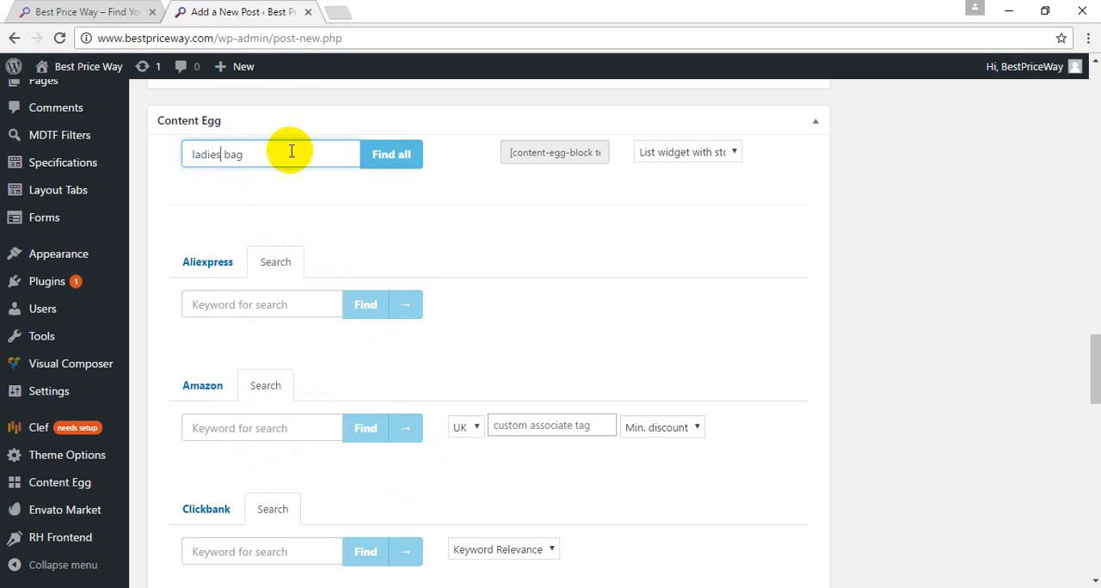
left_click(382, 162)
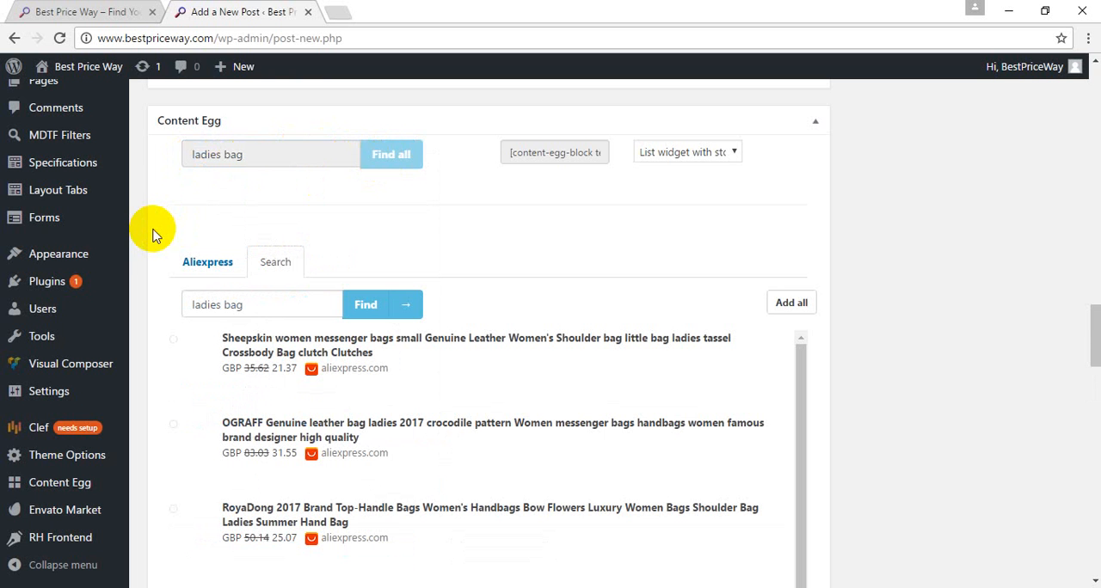
Step: Examine the "ladies bag" search results listed under the Aliexpress, Amazon and Clickbank modules
scroll(153, 235, "down", 1)
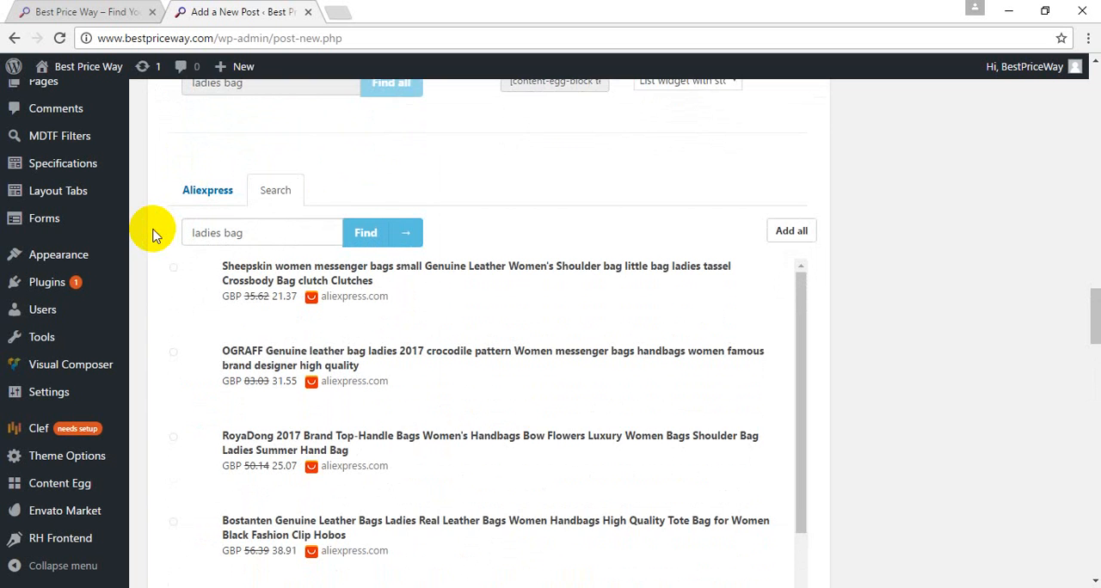
scroll(153, 234, "down", 1)
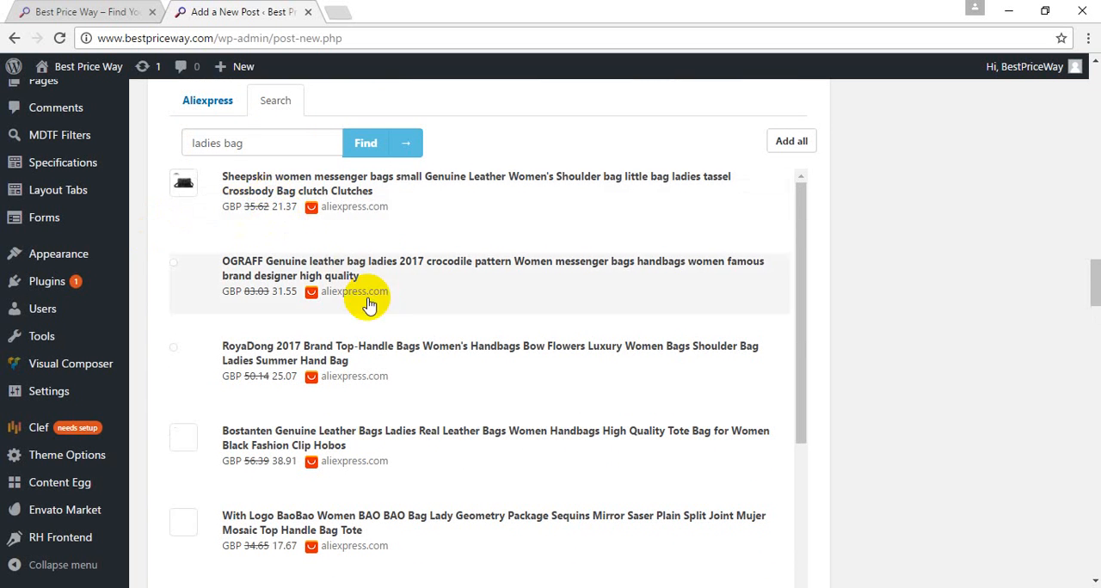
scroll(368, 289, "down", 2)
scroll(368, 305, "up", 3)
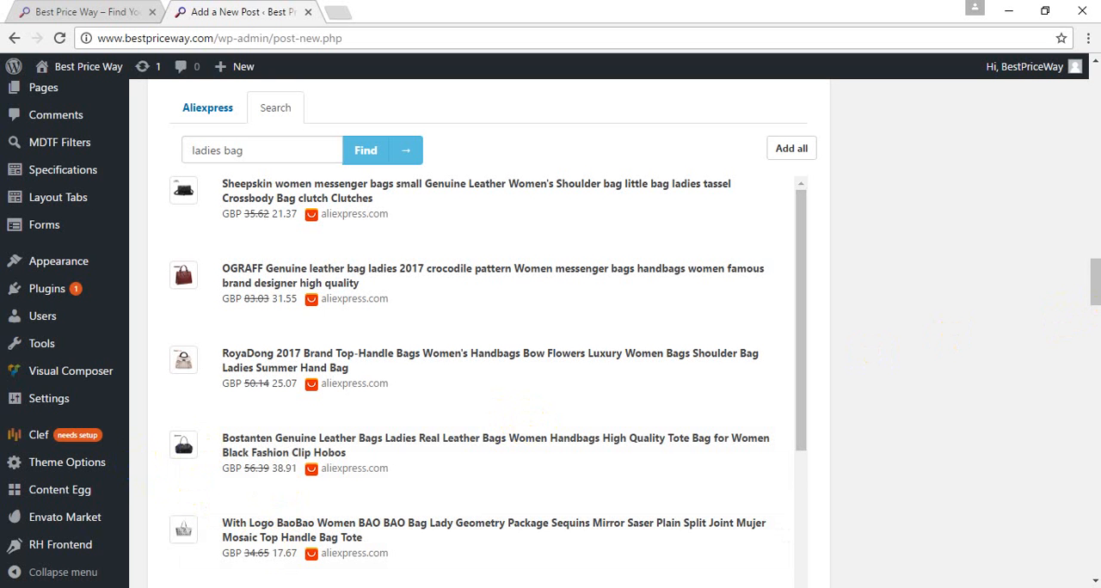
left_click_drag(1096, 297, 1096, 354)
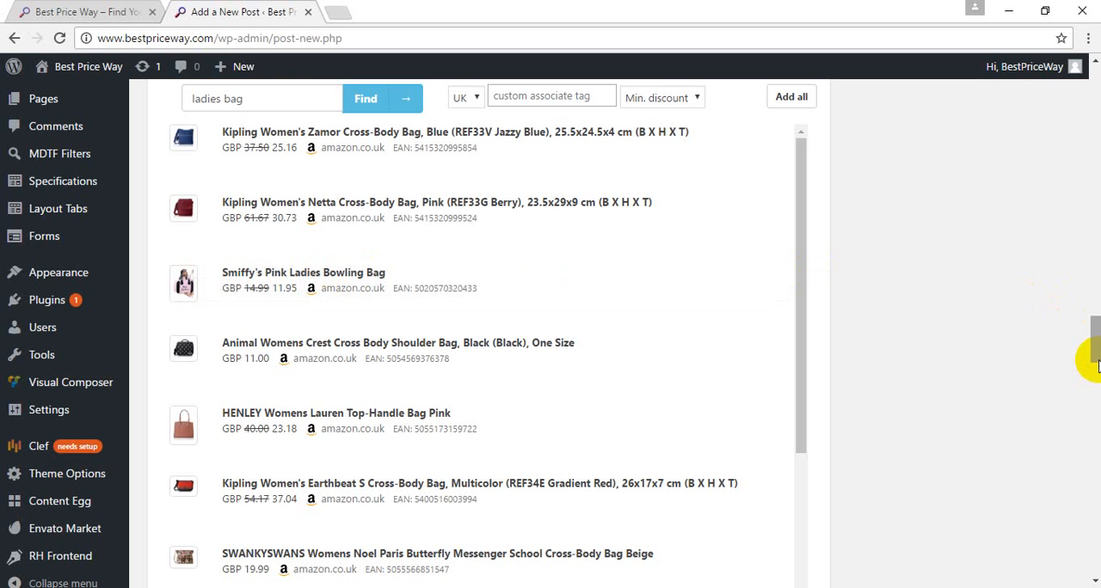
scroll(1095, 361, "down", 5)
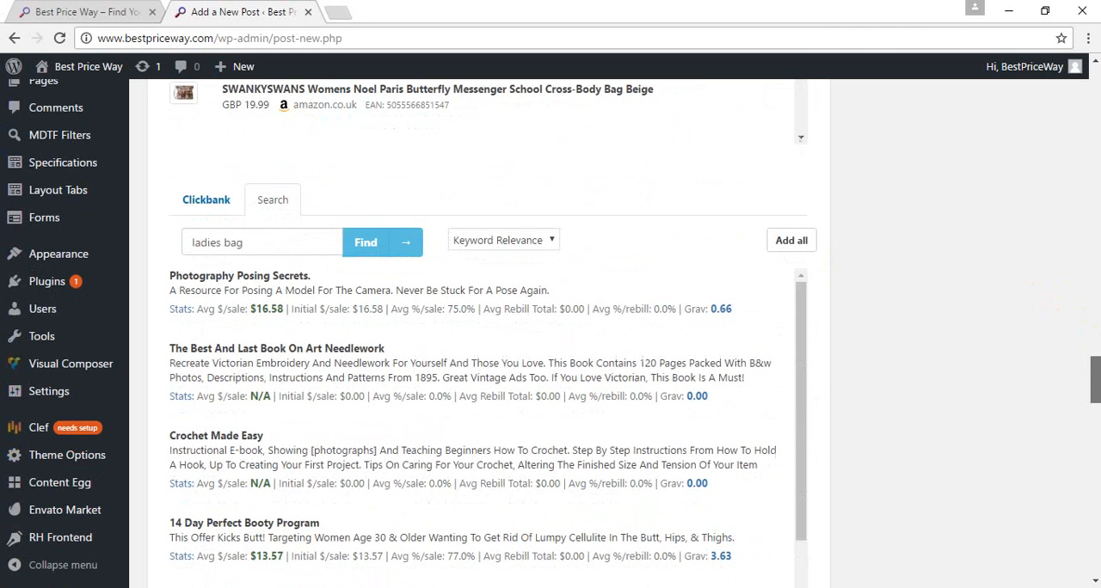
Step: Add the first eBay result, the Ladies Designer Tote Shoulder Handbag, to the post's Ebay module
scroll(1096, 378, "down", 2)
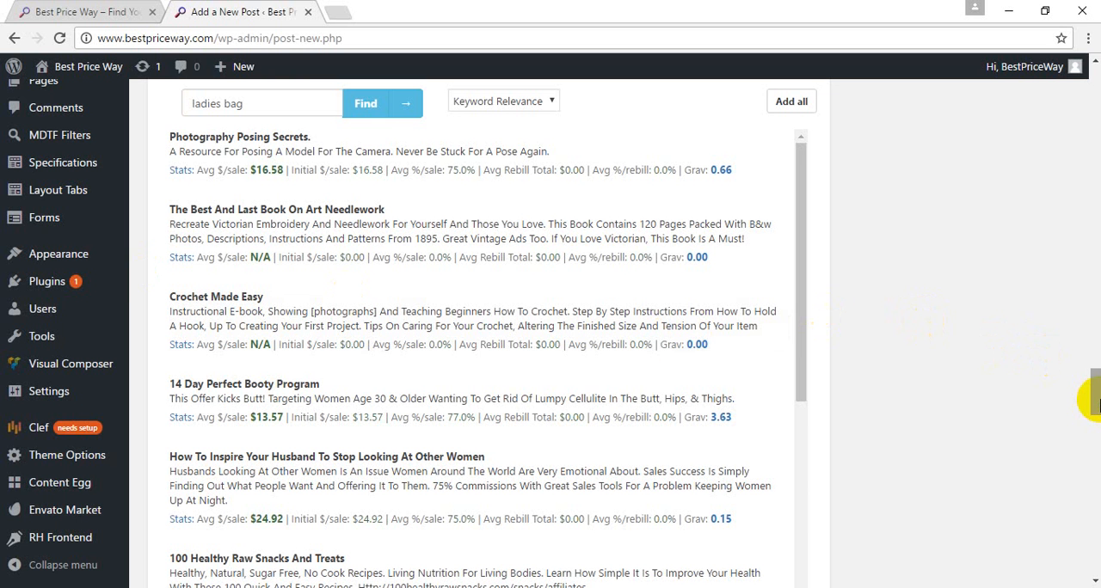
left_click_drag(1097, 398, 1097, 447)
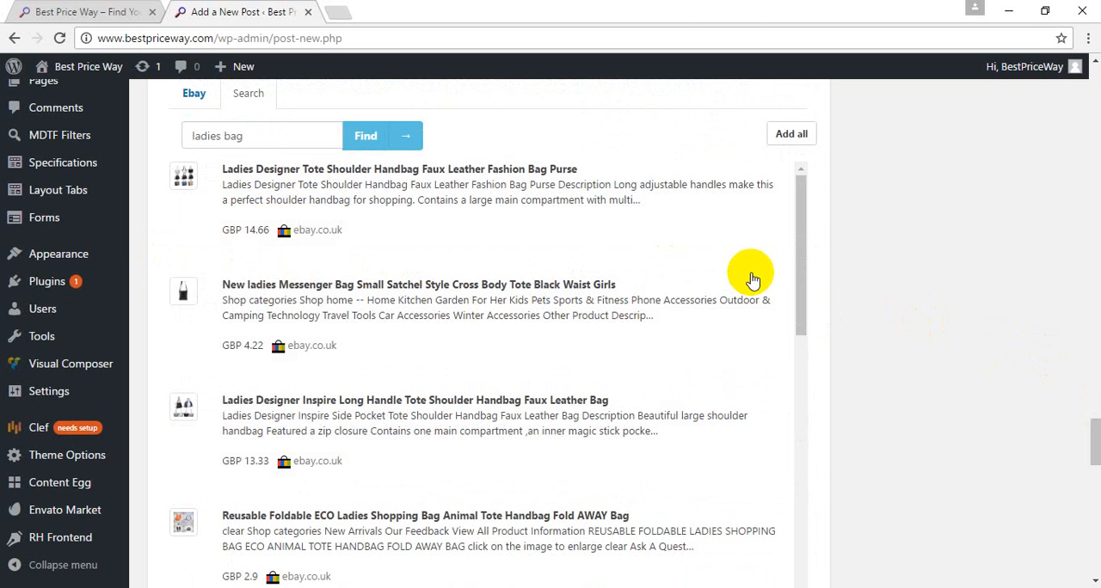
left_click(320, 209)
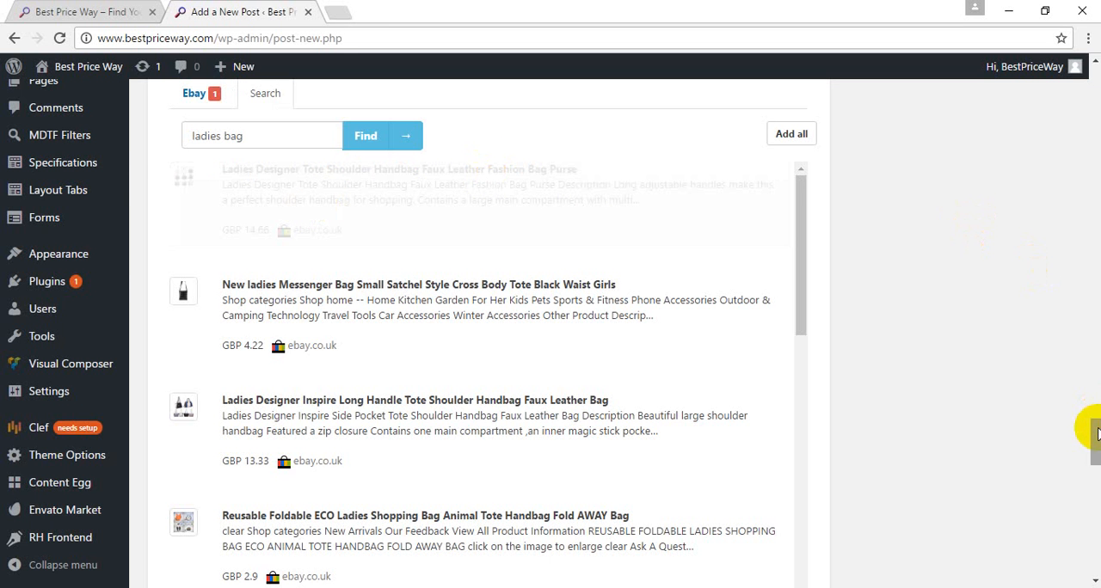
Step: Add the Kipling Women's Zamor Cross-Body Bag from the Amazon results and the Sheepskin women messenger bag from the Aliexpress results
left_click_drag(1096, 430, 1093, 307)
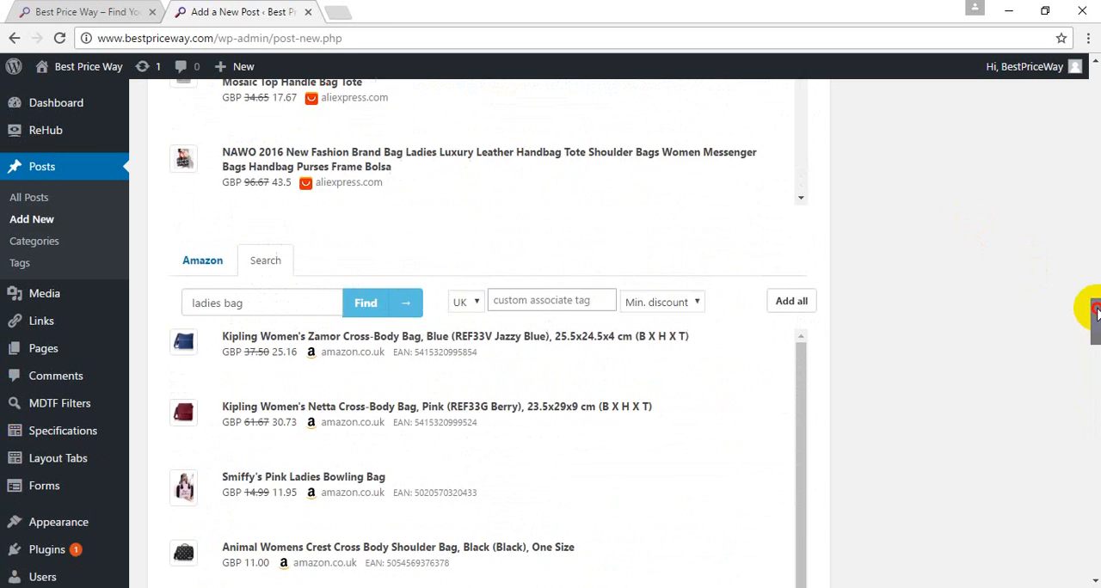
left_click(433, 367)
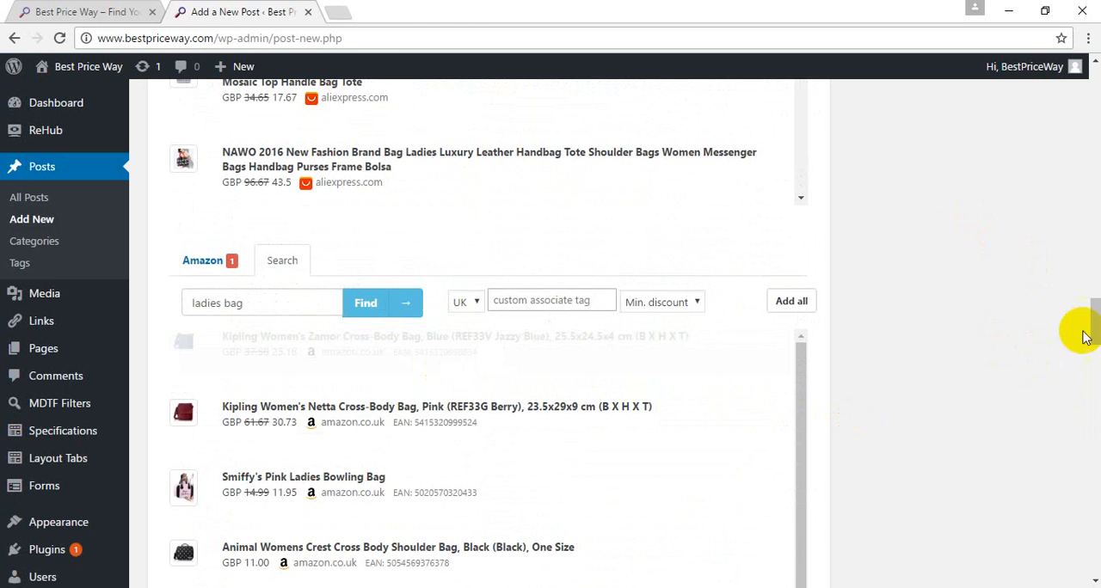
left_click_drag(1093, 319, 1089, 278)
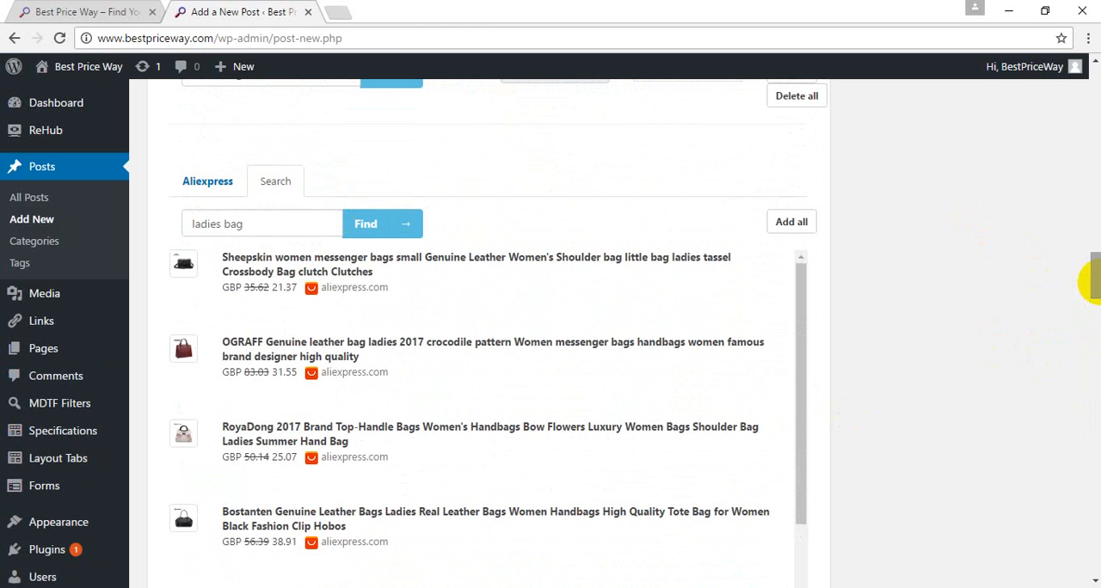
left_click(317, 286)
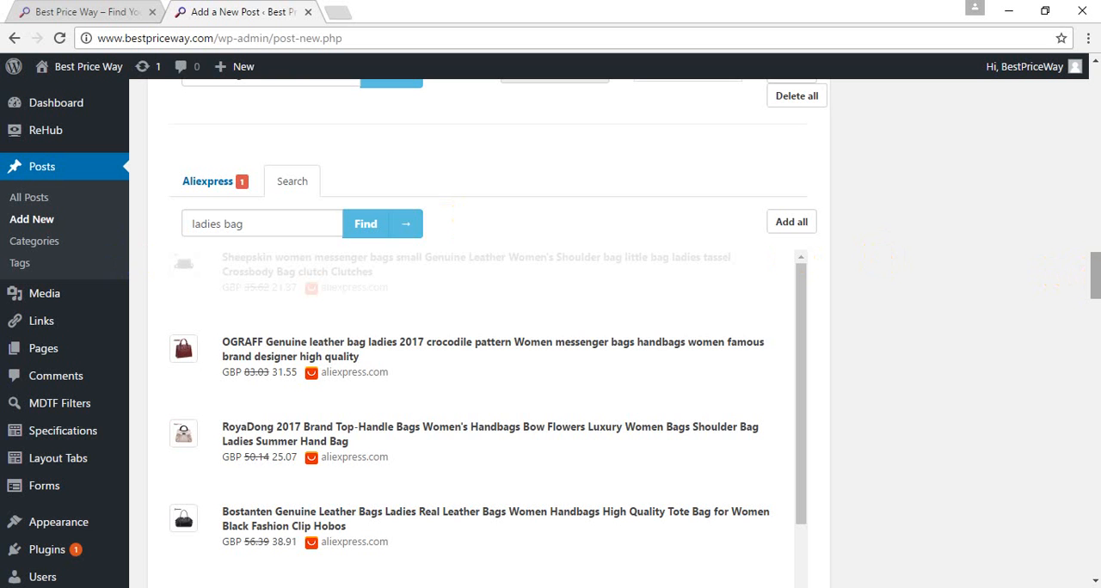
left_click_drag(1094, 266, 1096, 255)
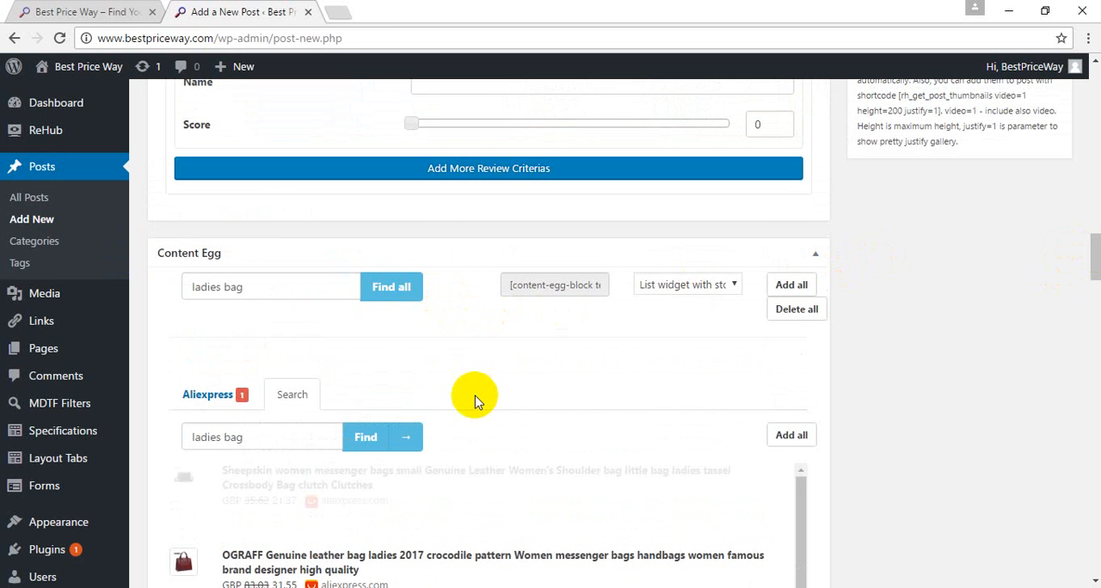
left_click(232, 397)
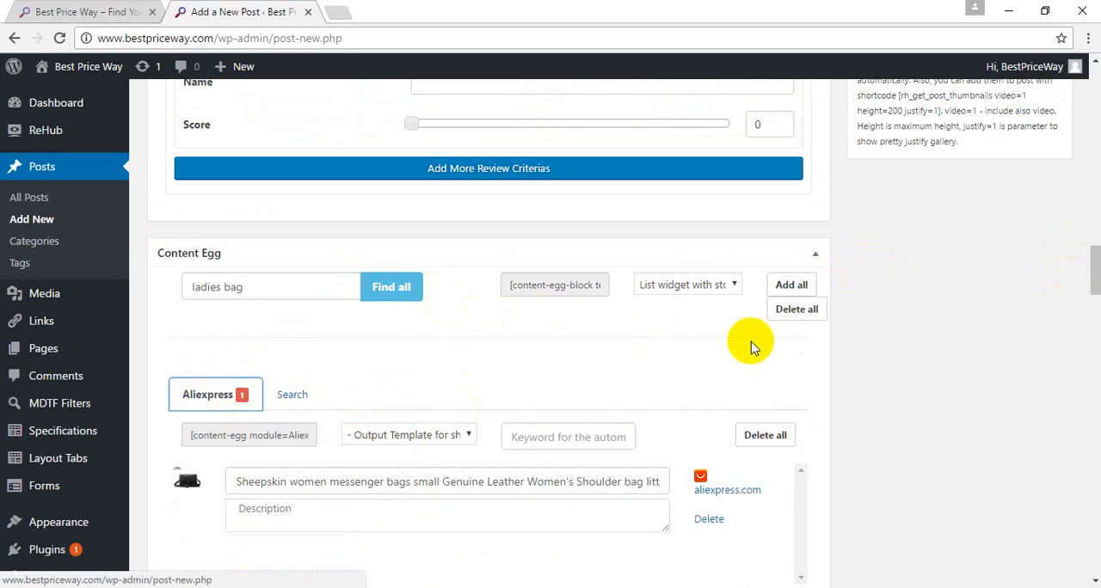
Step: Set the Amazon module's shortcode output template to "All product features [user]" and copy the generated shortcode
left_click_drag(1093, 287, 1096, 334)
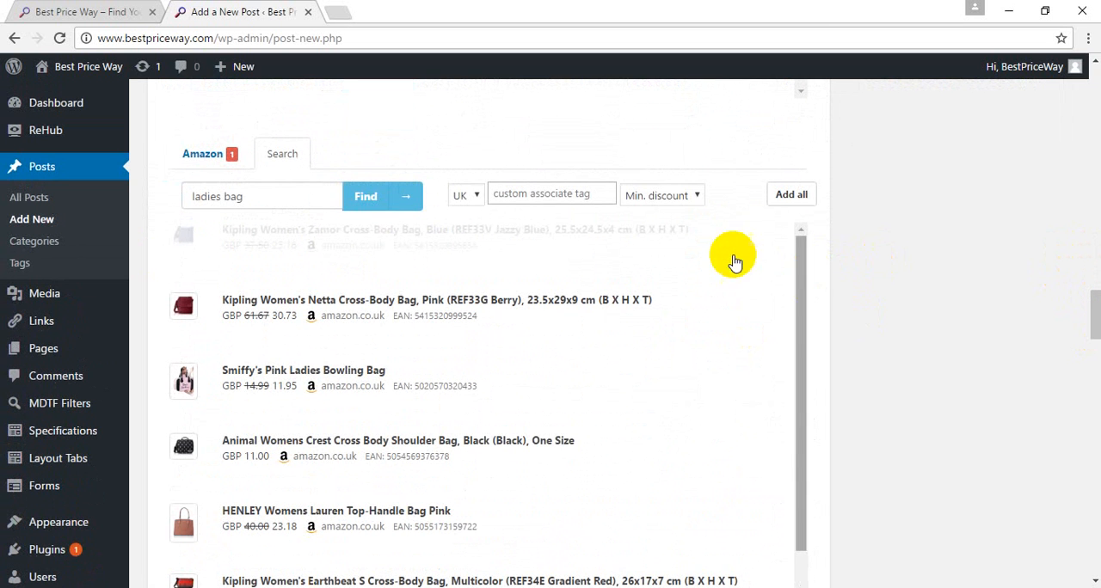
left_click(201, 155)
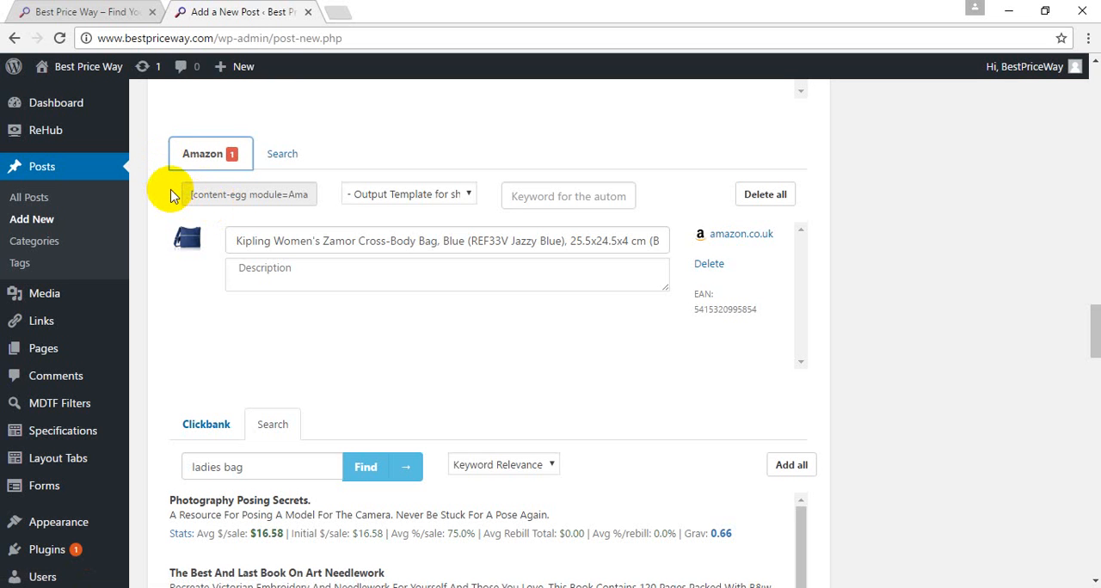
left_click(411, 198)
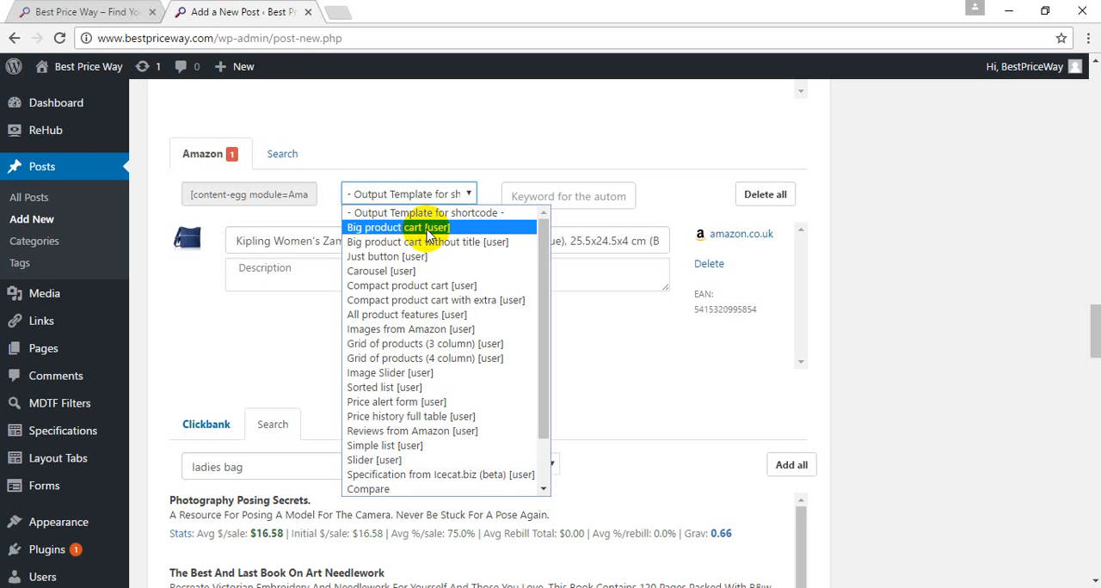
left_click(430, 318)
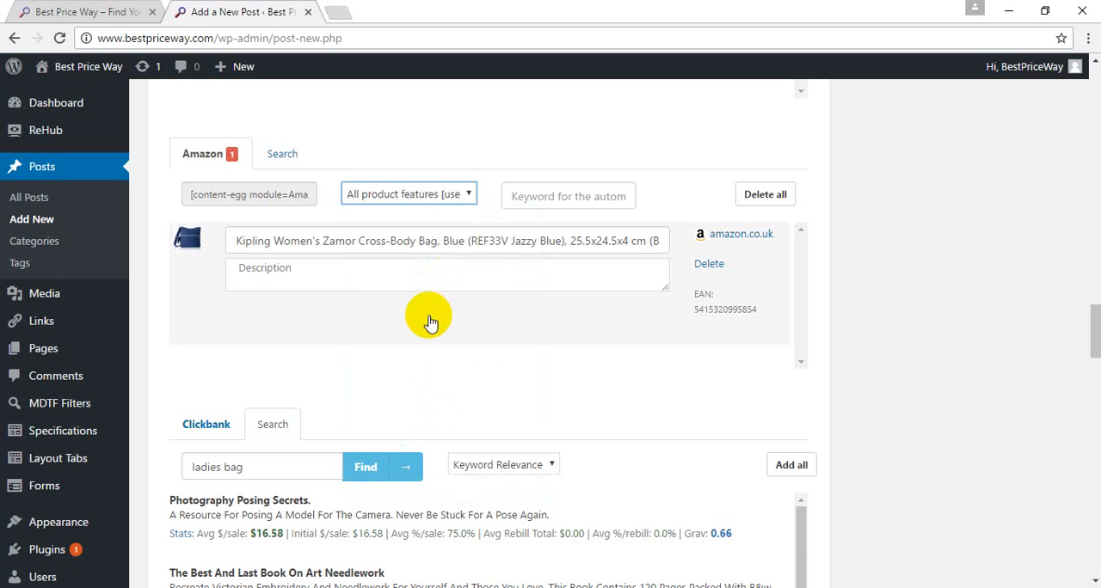
left_click(291, 194)
right_click(265, 202)
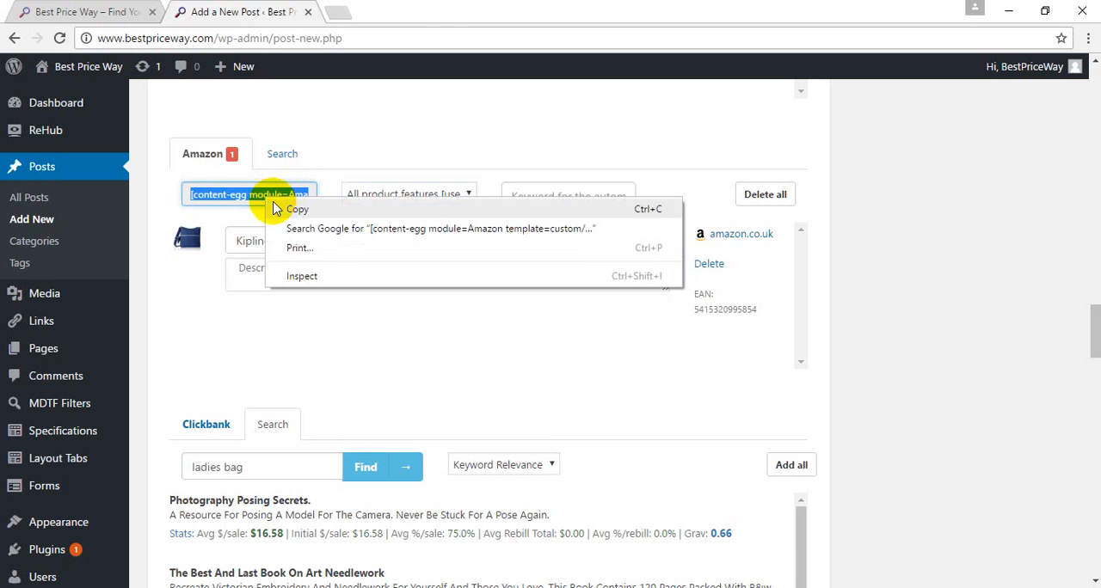
left_click(293, 209)
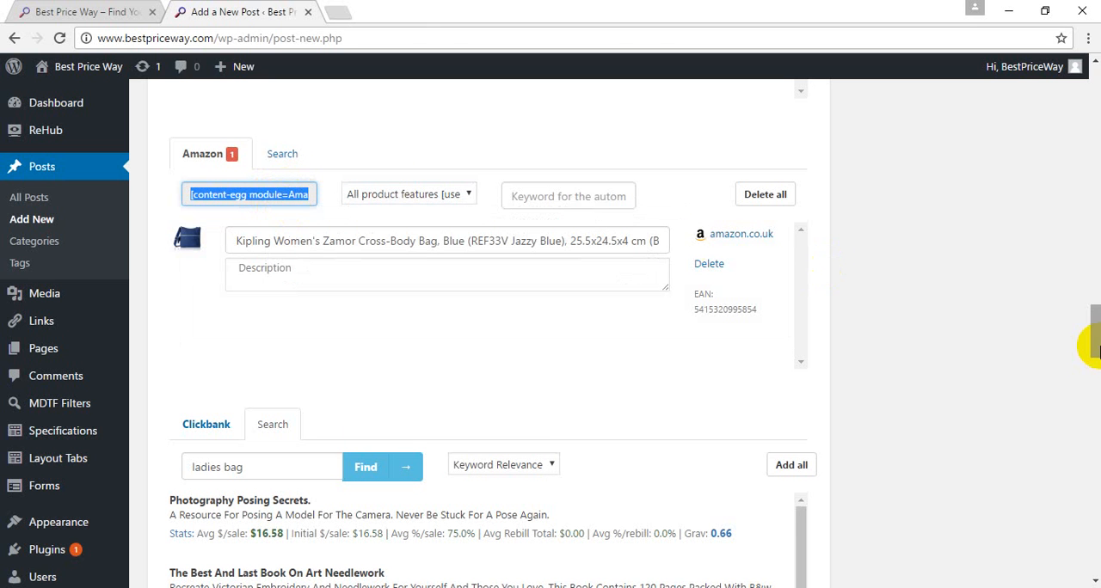
Step: Paste the Amazon module shortcode into the post body three times, each on its own line
left_click_drag(1099, 349, 1098, 124)
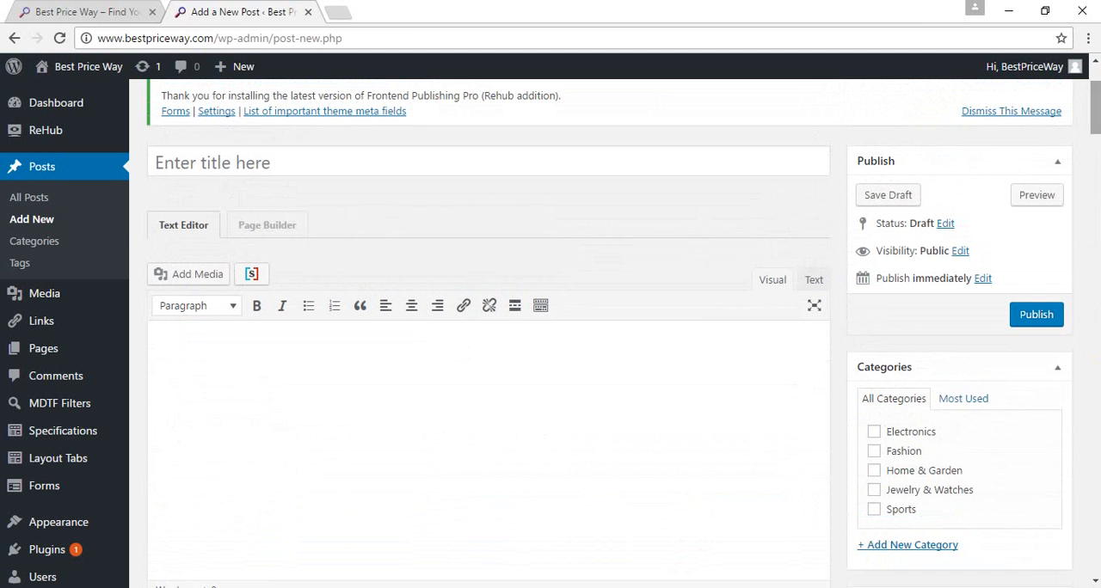
left_click(402, 413)
key("ctrl+v")
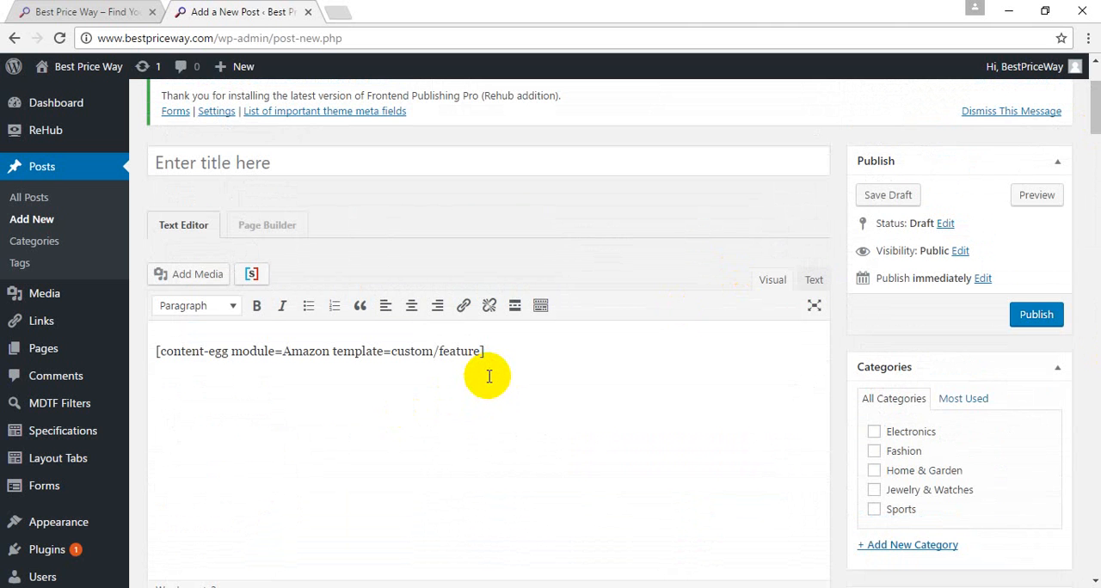
key("Return")
key("ctrl+v")
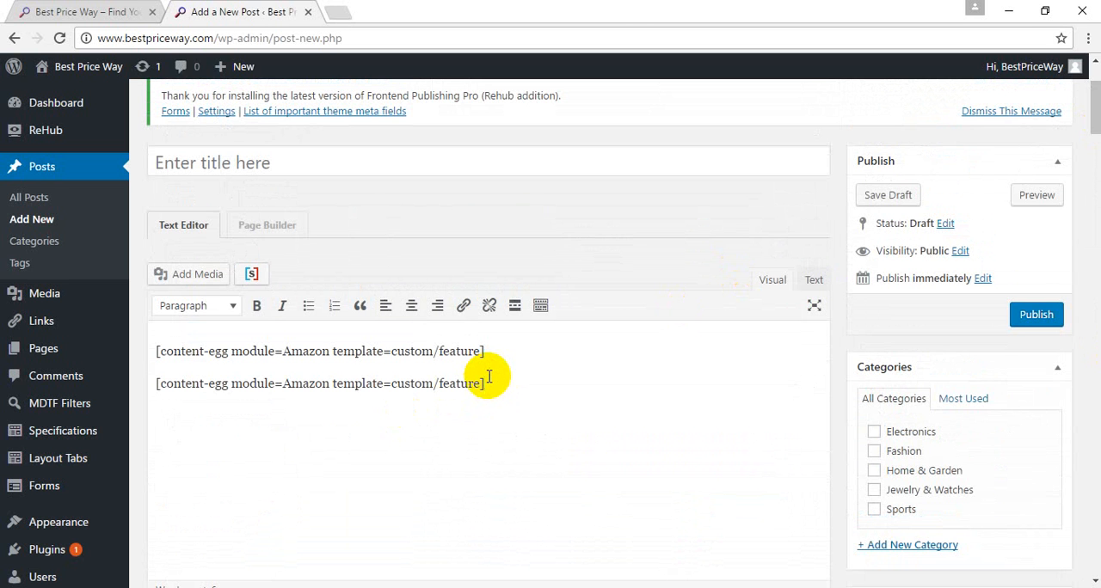
key("Return")
key("ctrl+v")
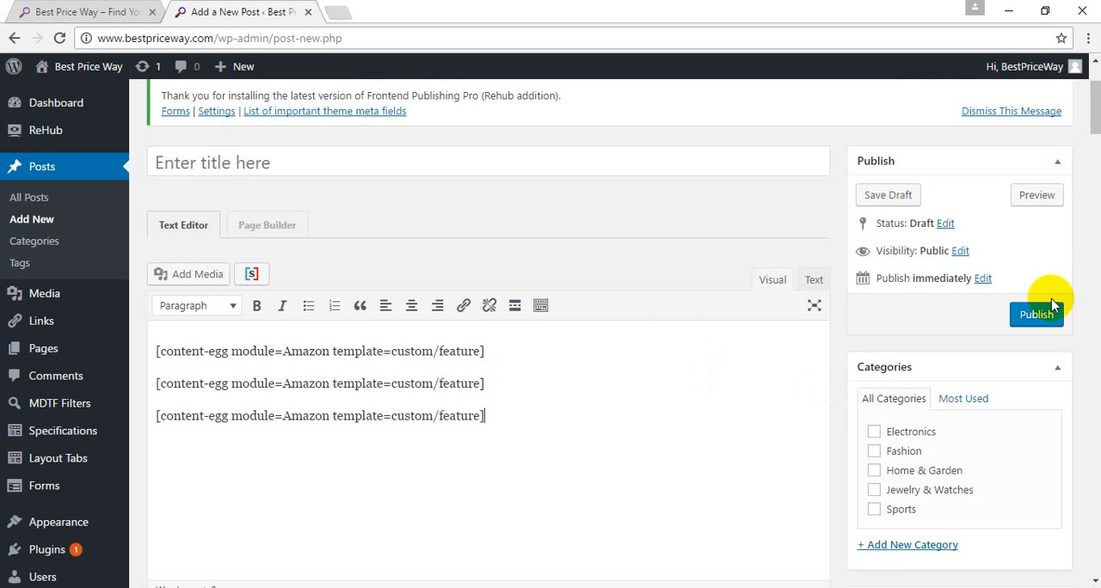
Step: Copy the full title of the added Aliexpress Sheepskin messenger bag and use it as the post title
left_click_drag(1094, 97, 1095, 286)
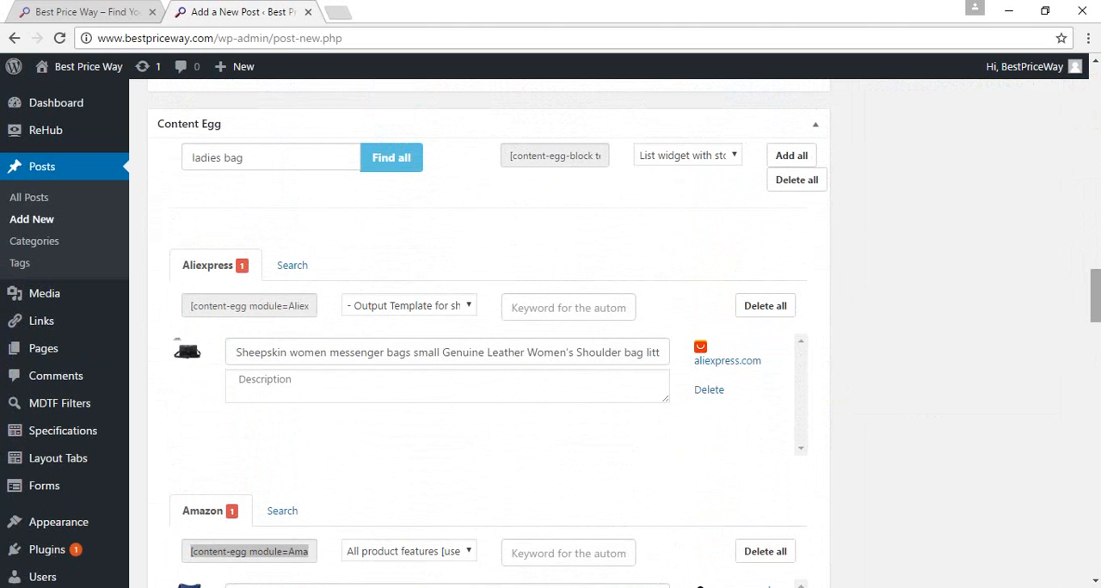
left_click(352, 353)
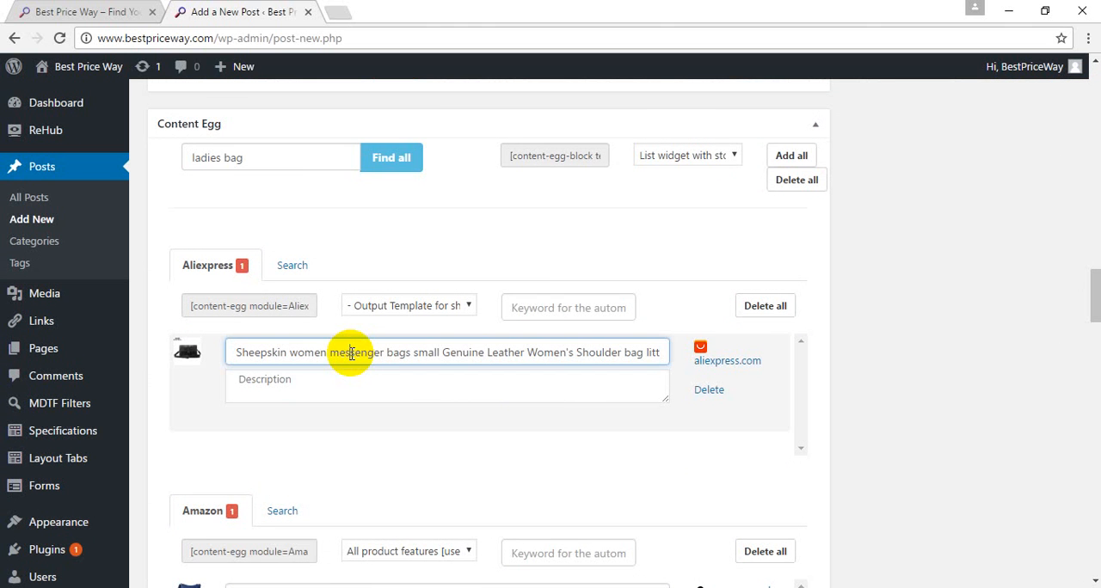
key("ctrl+a")
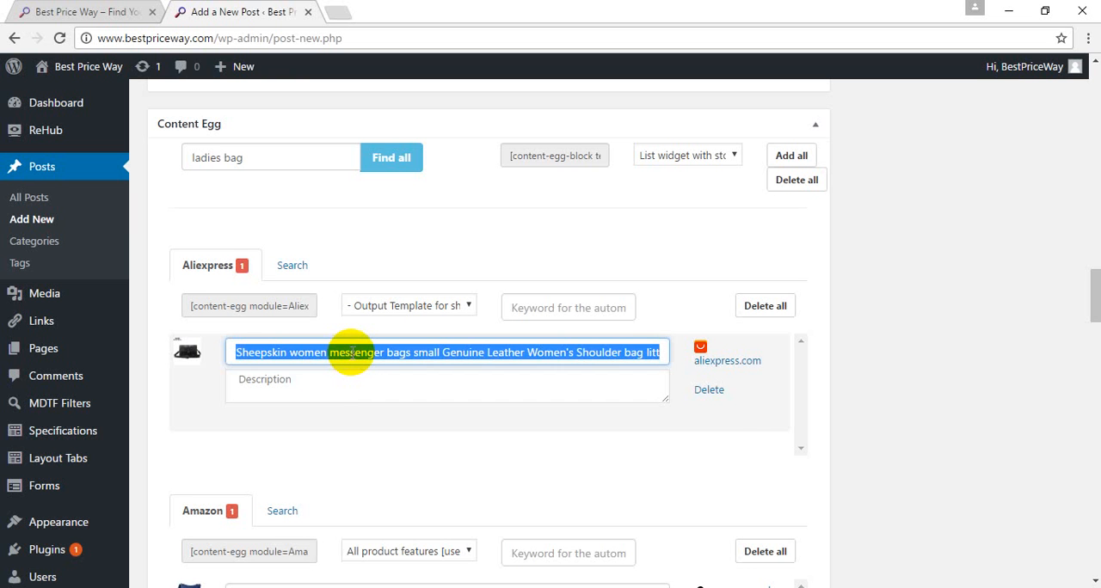
right_click(352, 354)
left_click(389, 387)
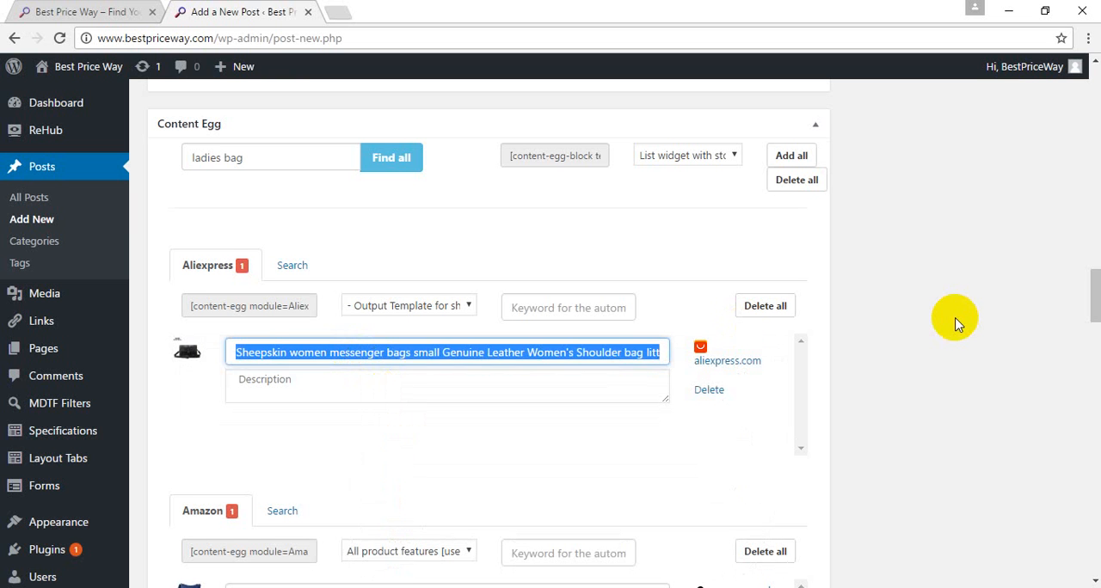
left_click(951, 317)
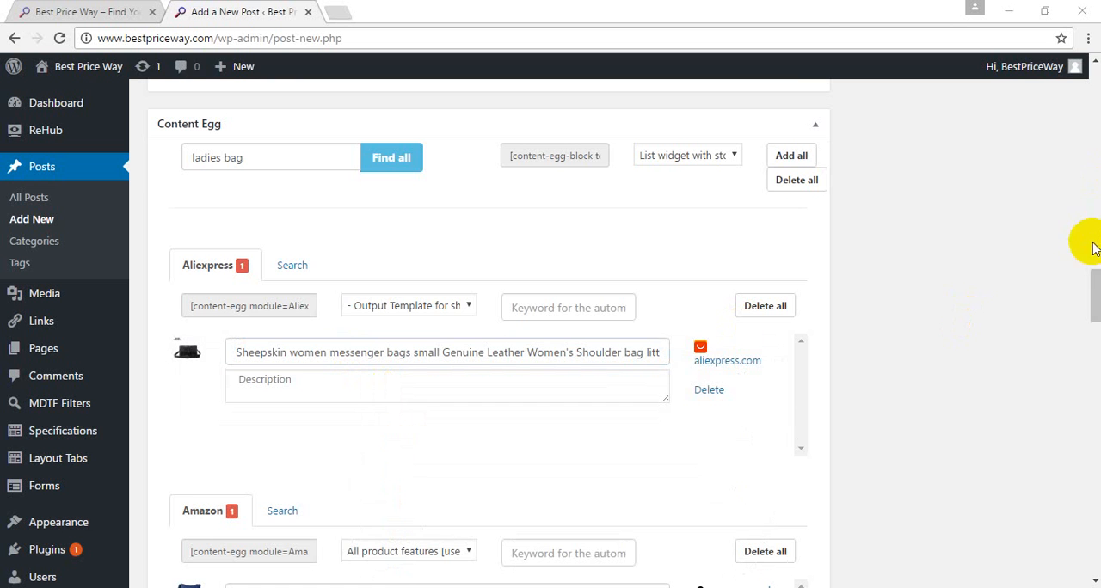
left_click_drag(1094, 287, 1094, 87)
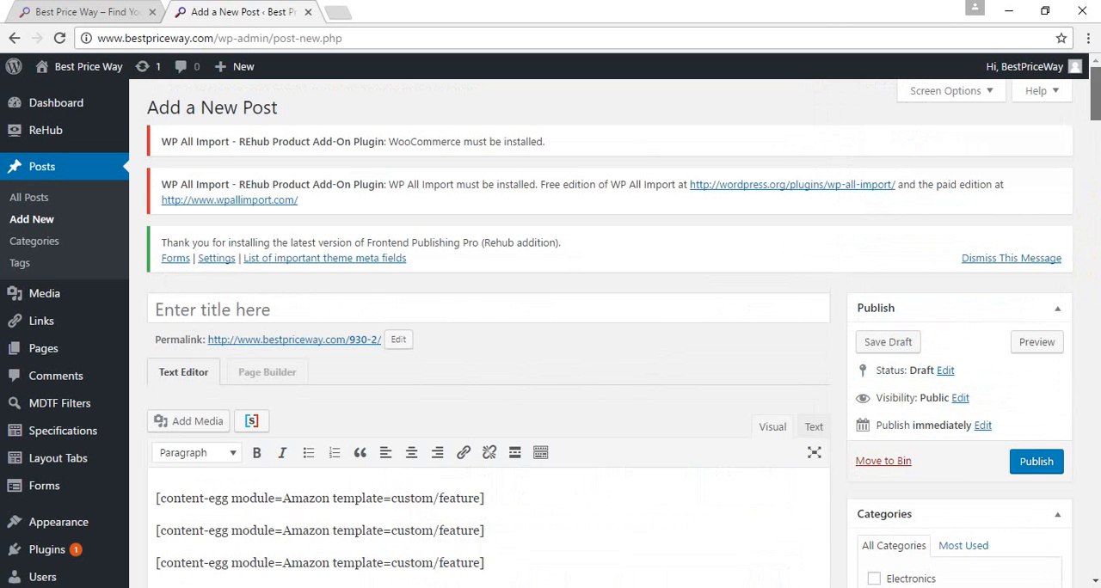
left_click(532, 307)
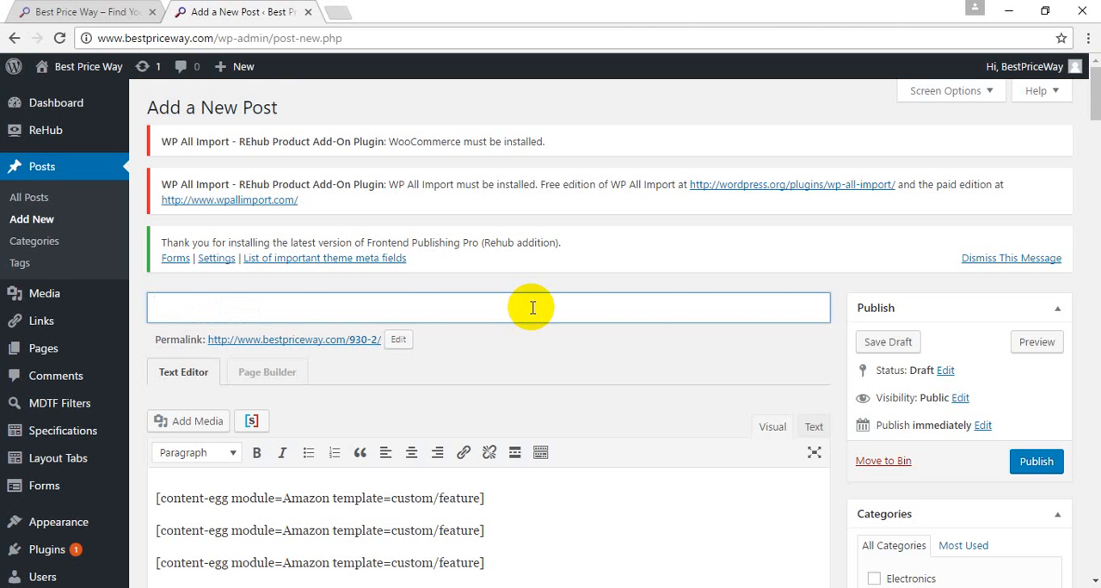
key("ctrl+v")
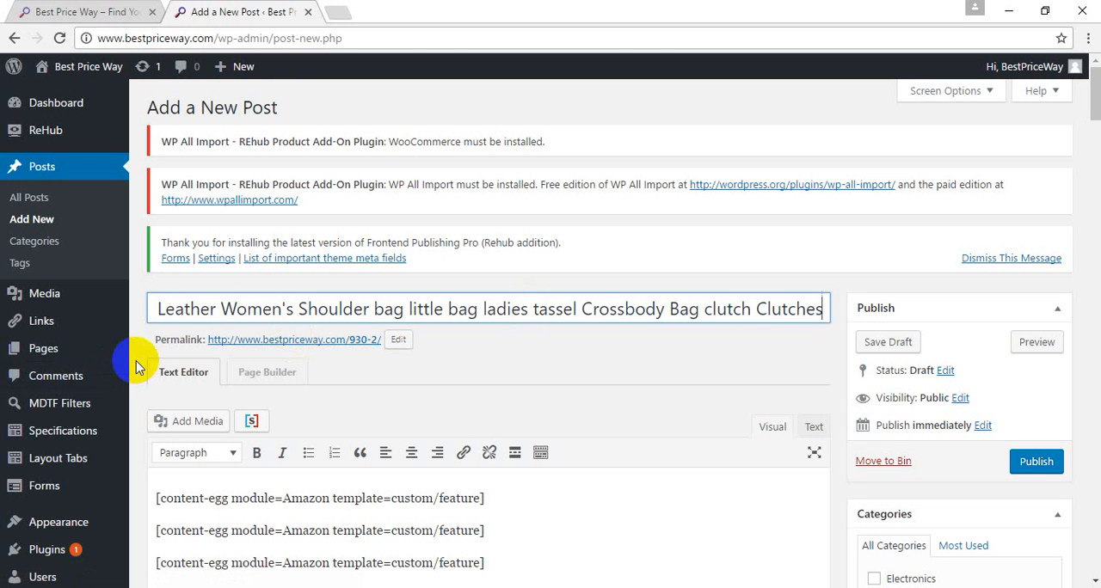
Step: Change the module name in the second Content Egg shortcode of the post body to Ebay
left_click(167, 400)
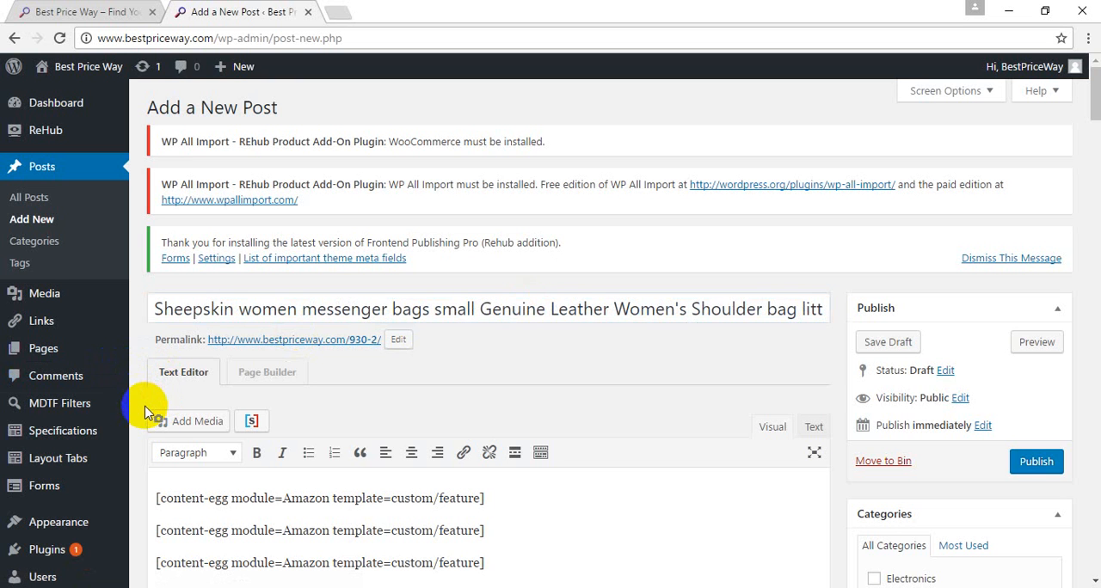
double_click(286, 533)
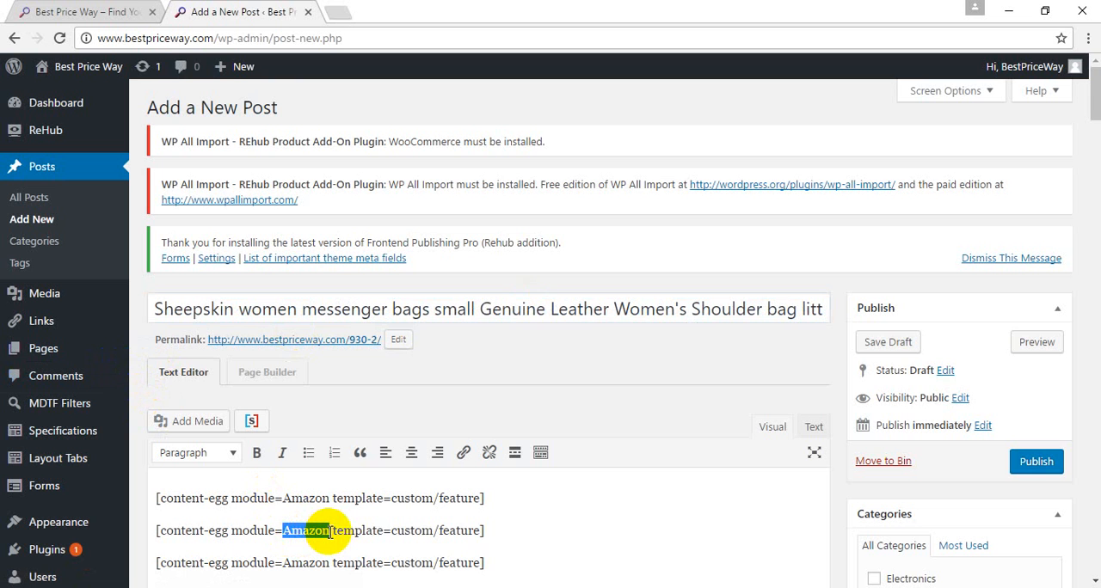
type("Ebay")
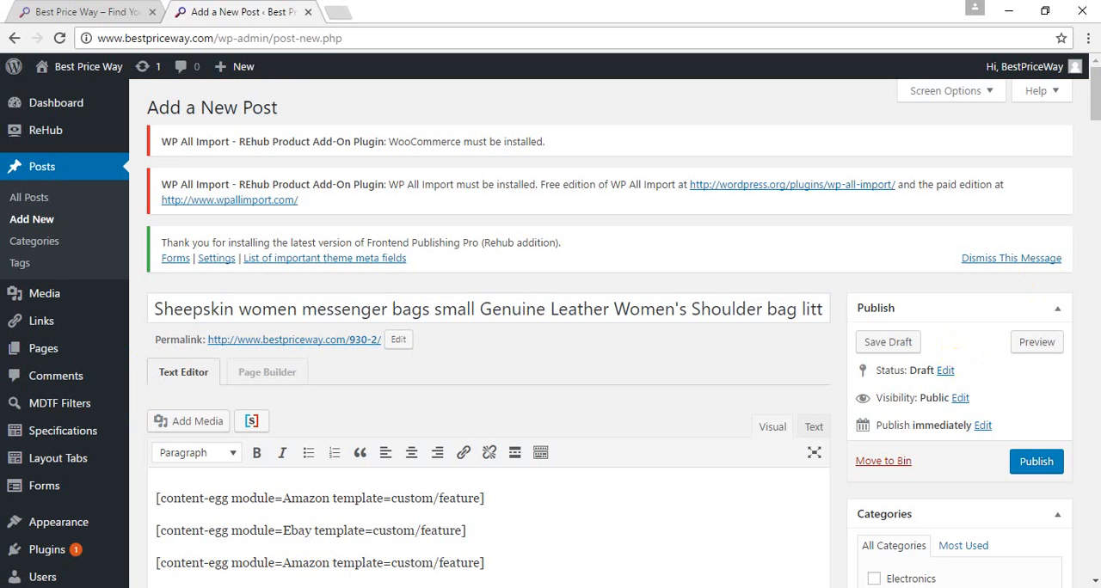
Step: Change the module name in the third Content Egg shortcode to Aliexpress and assign the post to the Fashion category
left_click_drag(1095, 95, 1095, 315)
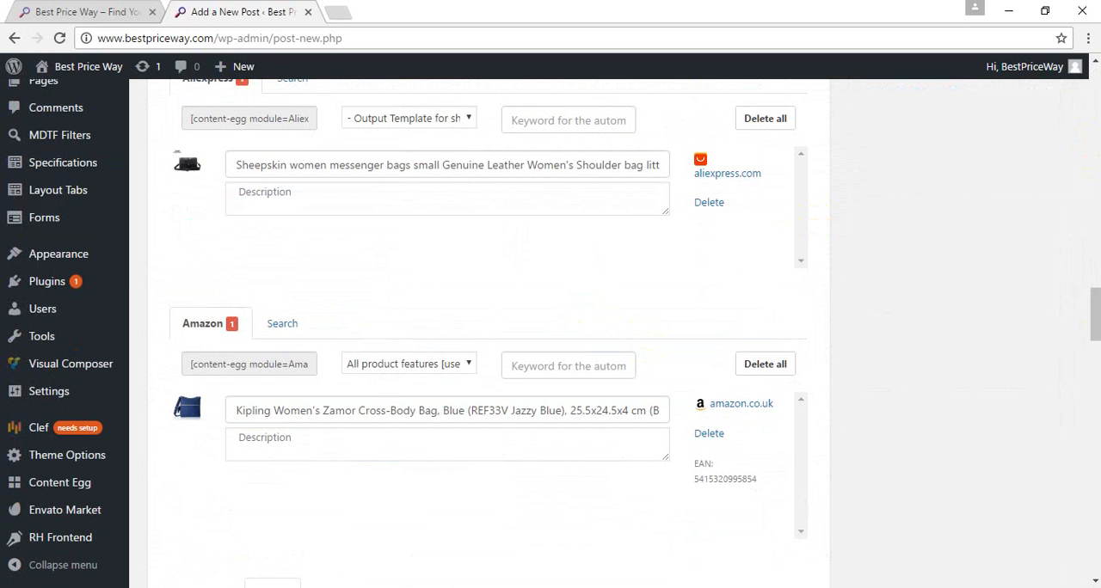
scroll(1090, 295, "up", 3)
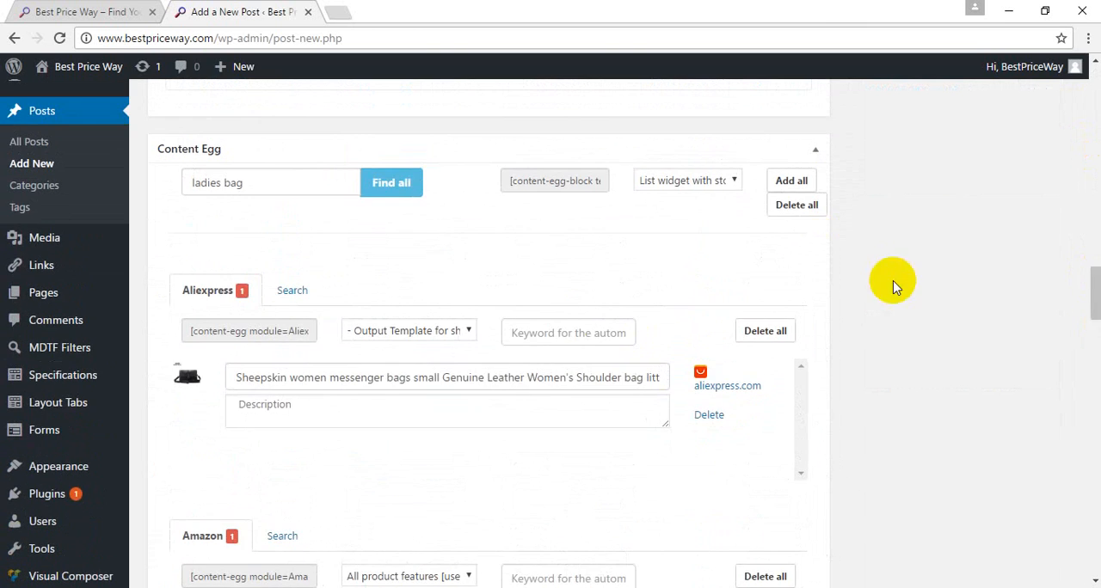
left_click(182, 292)
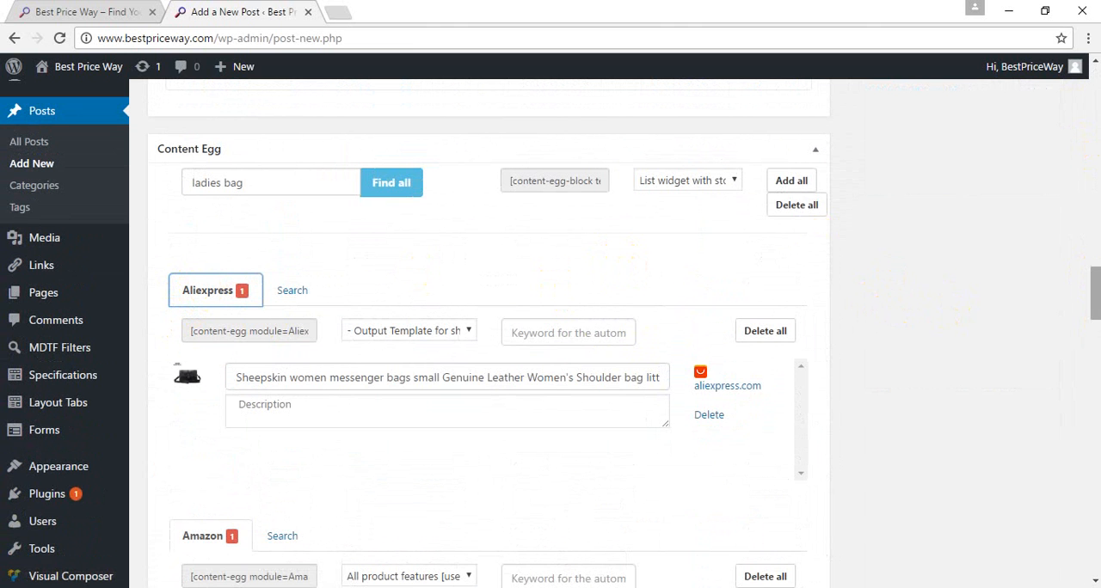
left_click(1096, 178)
left_click(1096, 178)
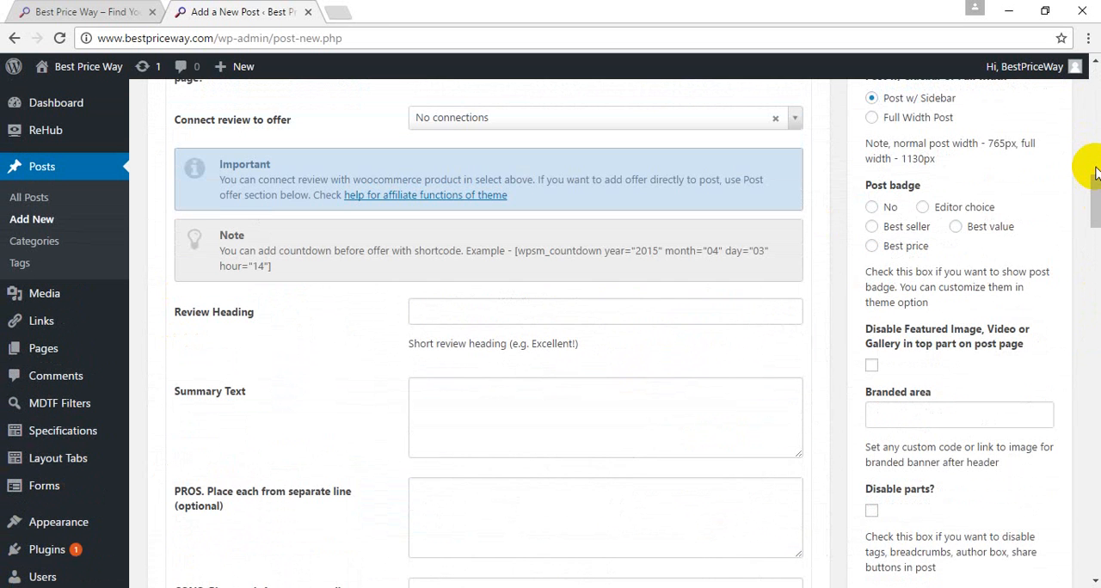
left_click(1094, 148)
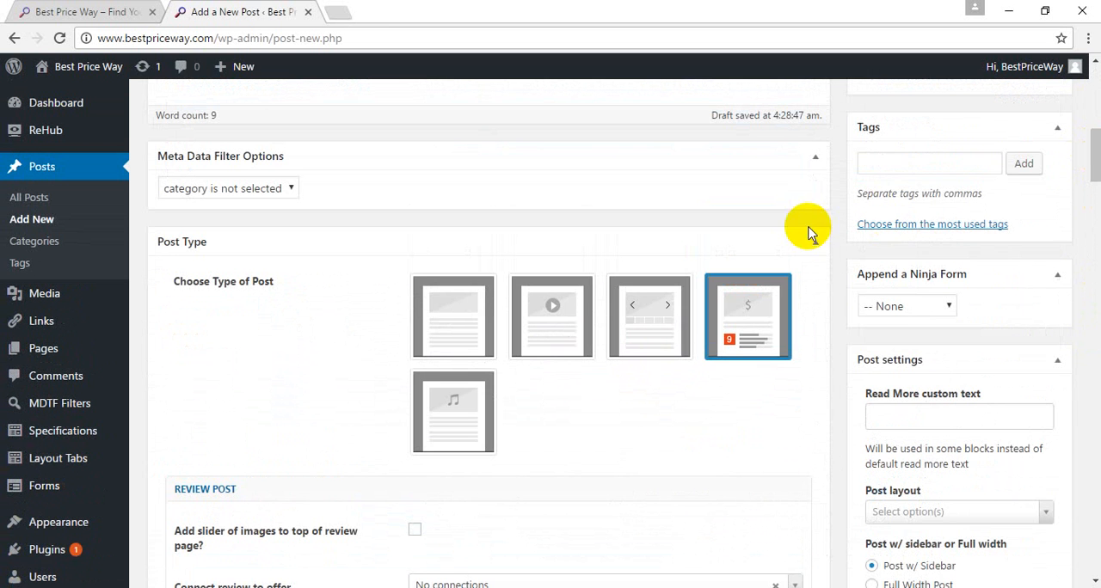
left_click(1094, 102)
left_click(1094, 101)
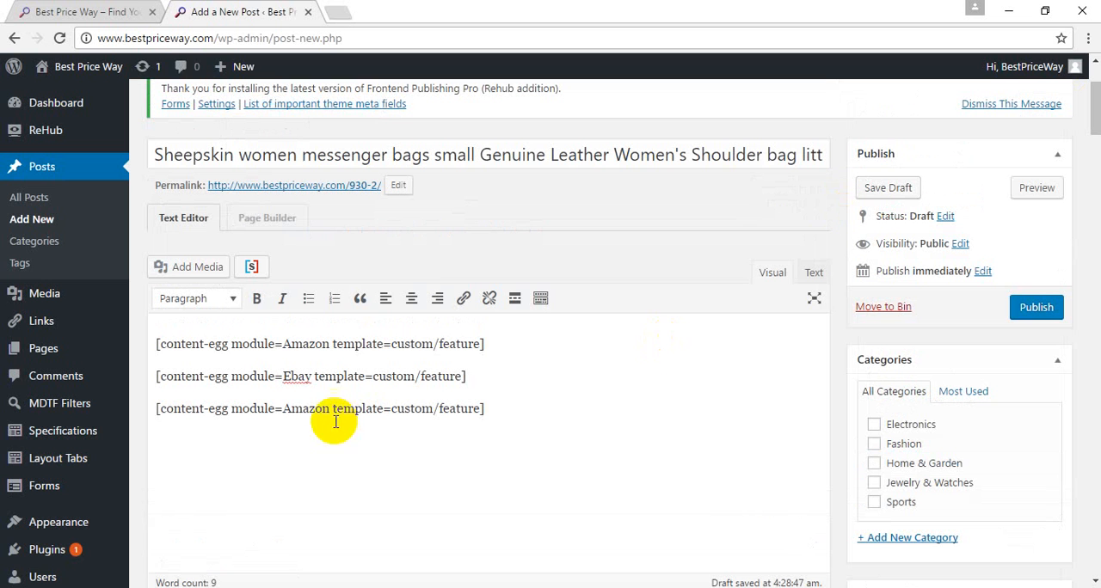
left_click_drag(284, 411, 329, 413)
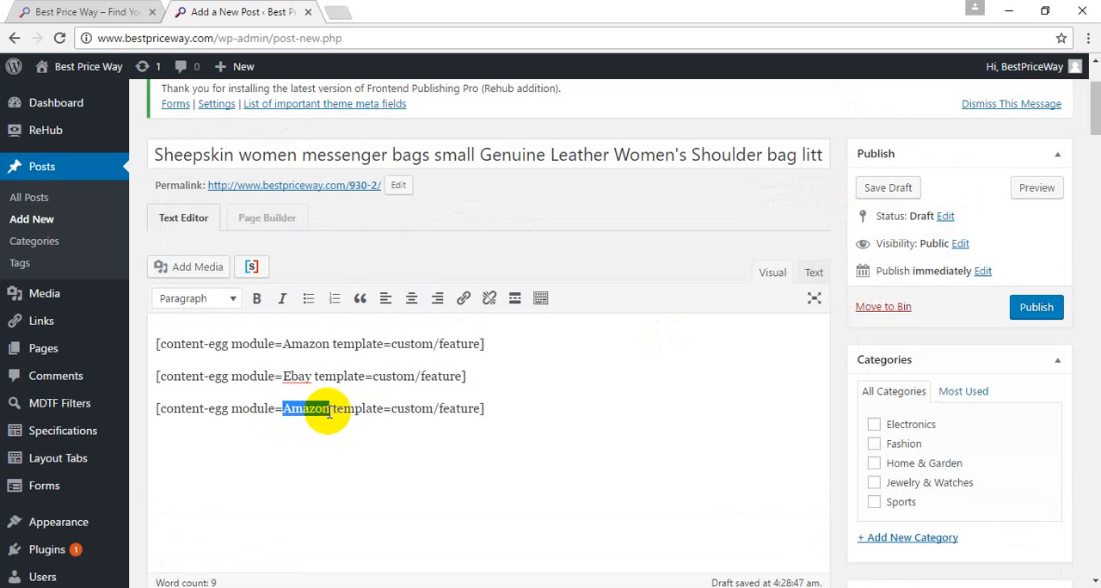
type("Ai")
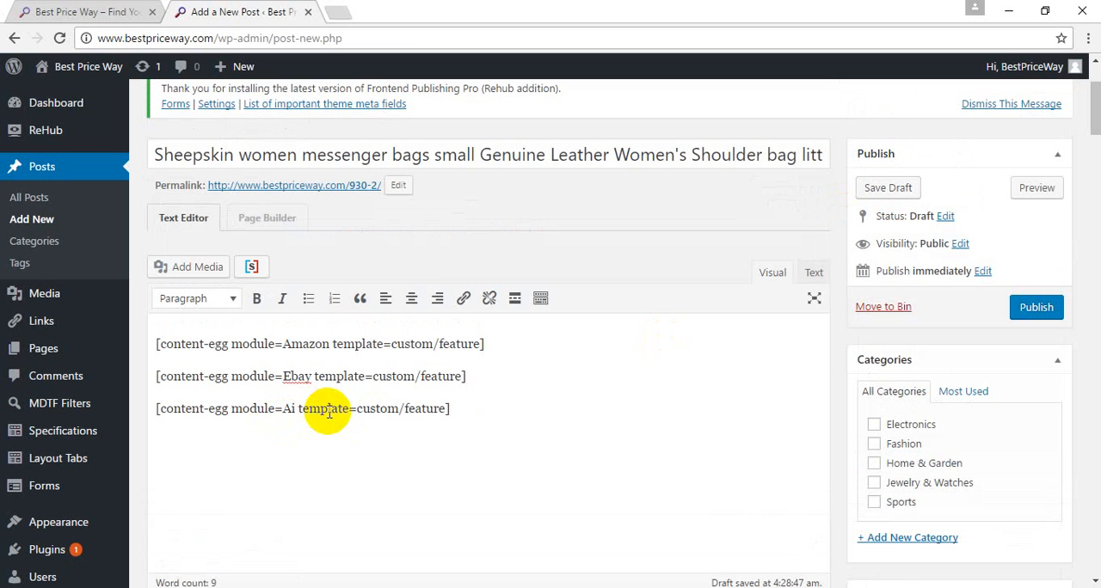
type("iex")
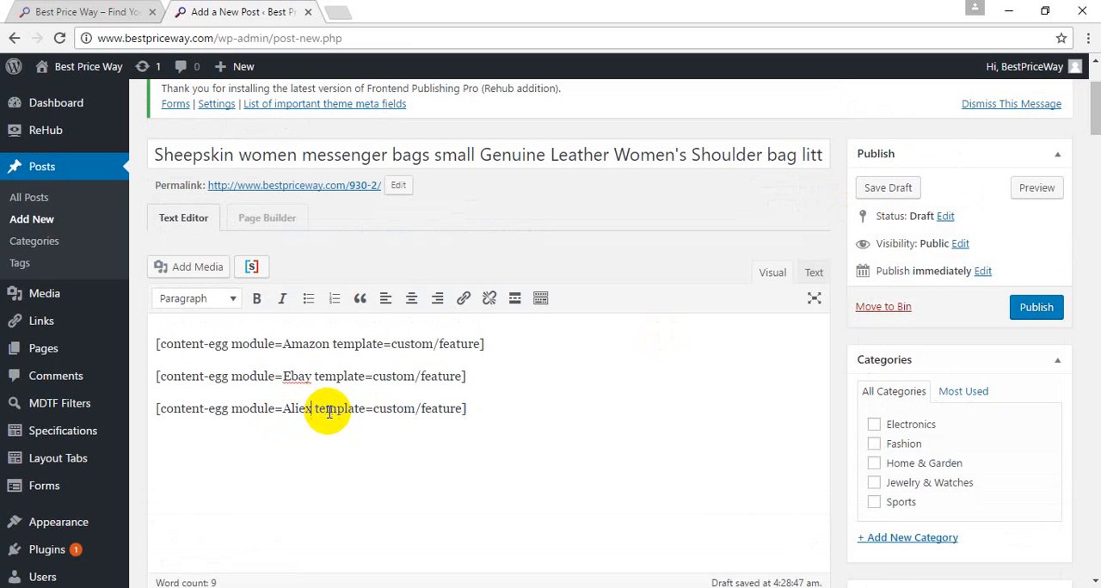
type("press")
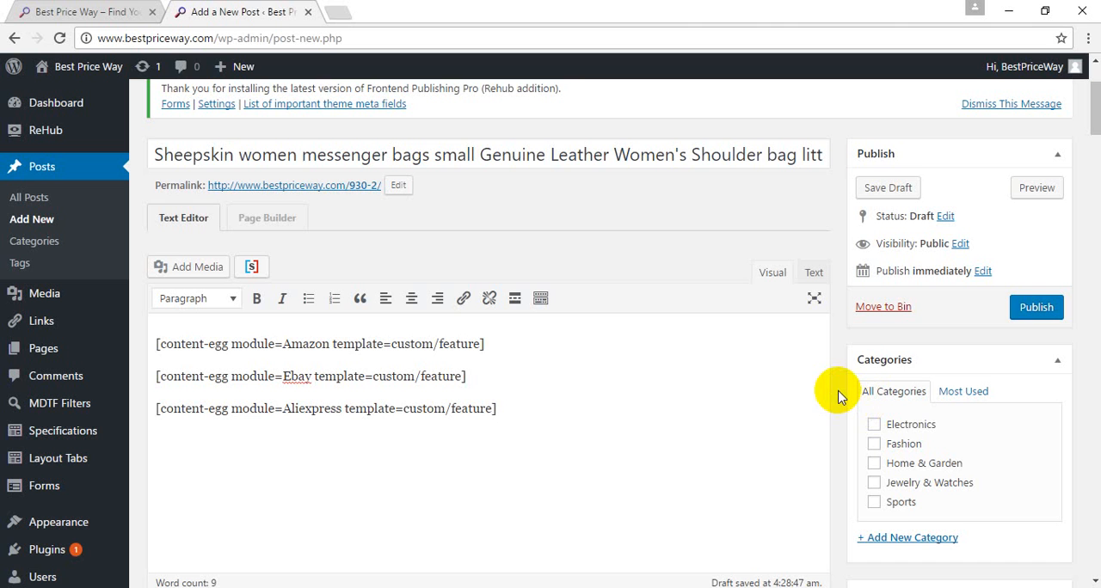
left_click(873, 446)
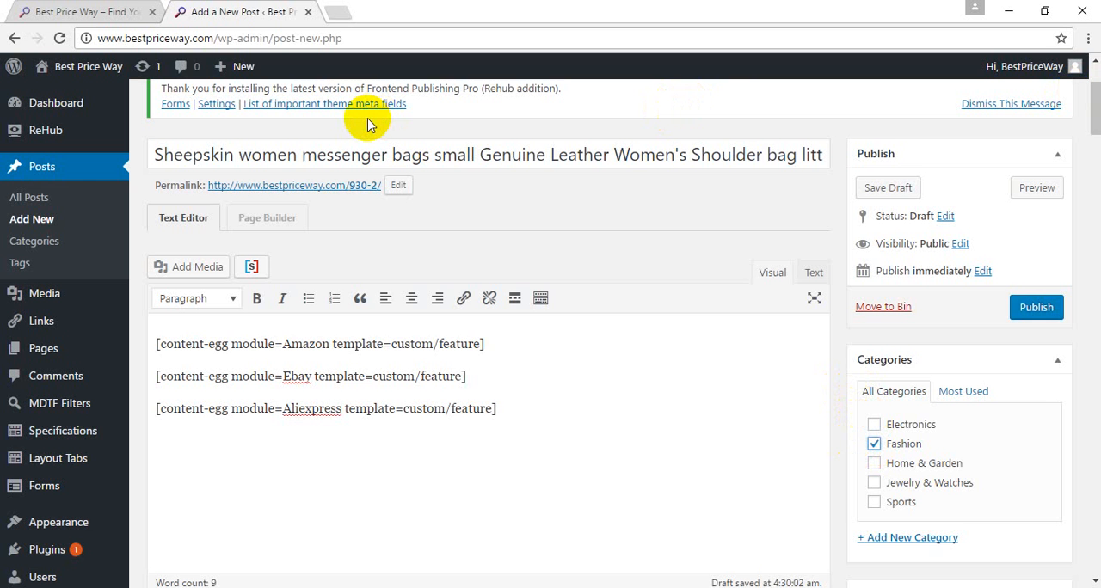
Step: Switch to the Best Price Way homepage and narrow the browser window to phone width to check the responsive layout
left_click(109, 10)
scroll(90, 172, "down", 3)
scroll(86, 164, "up", 12)
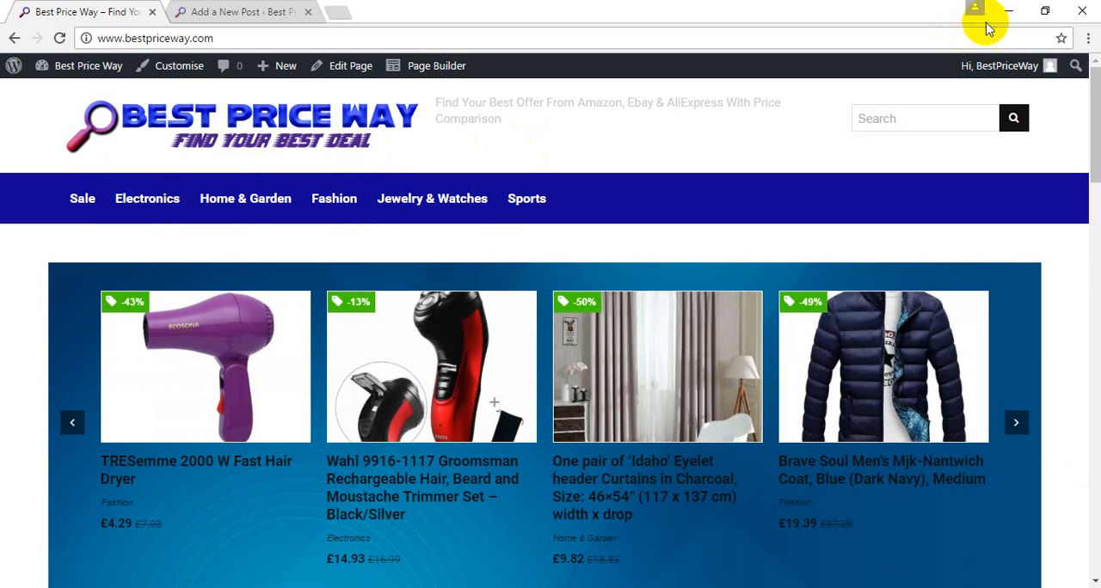
left_click(1045, 11)
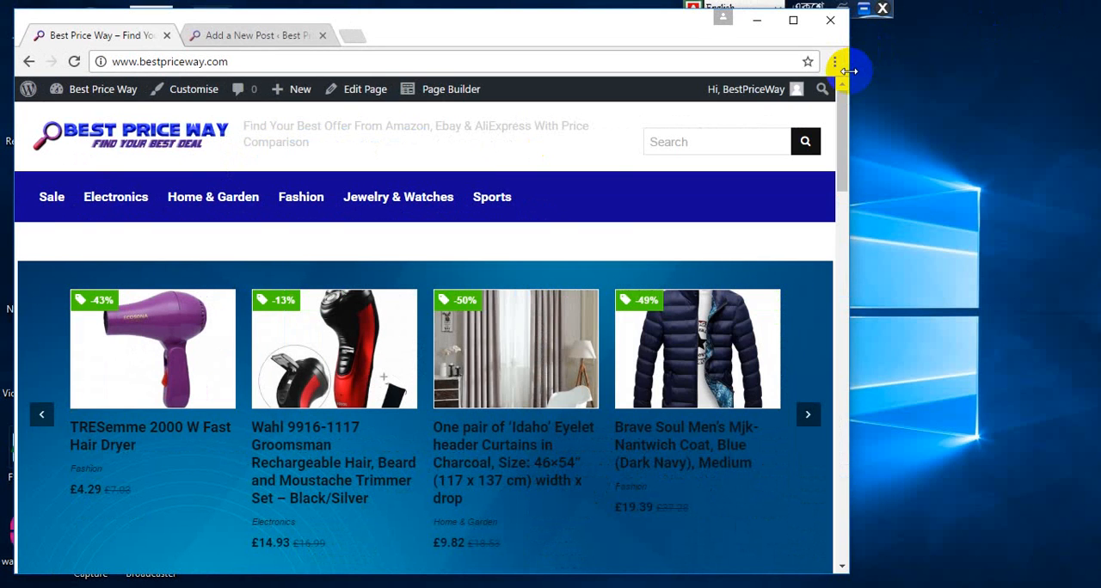
left_click_drag(847, 70, 155, 130)
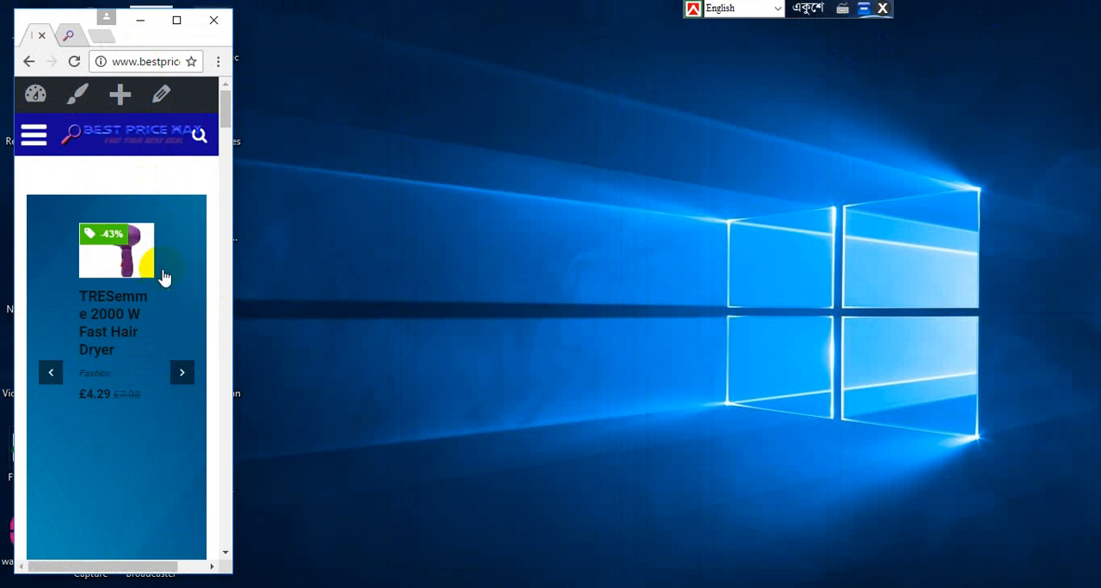
left_click_drag(70, 23, 440, 37)
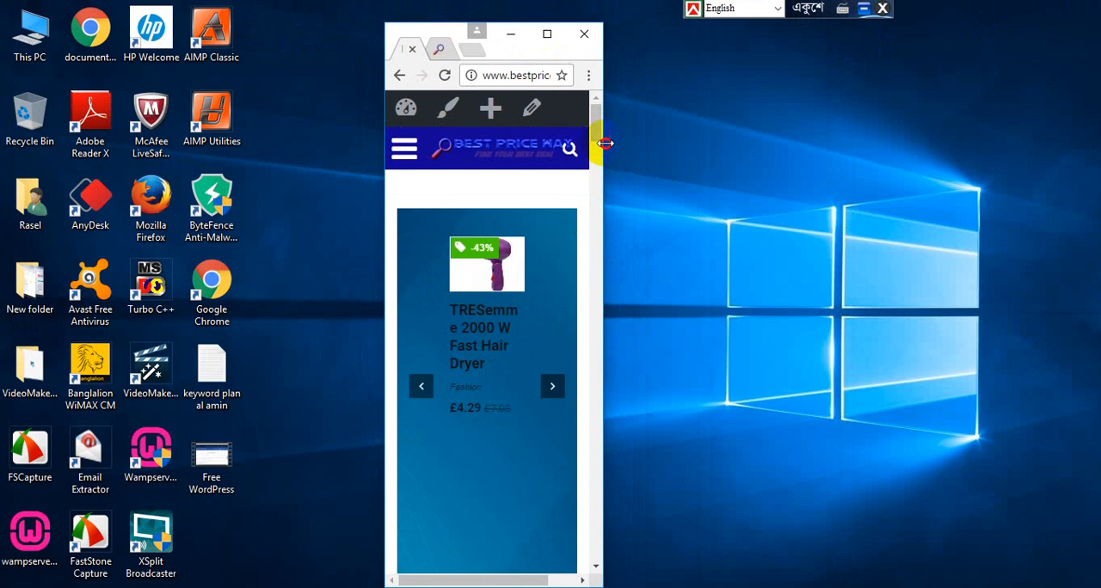
left_click_drag(604, 143, 631, 141)
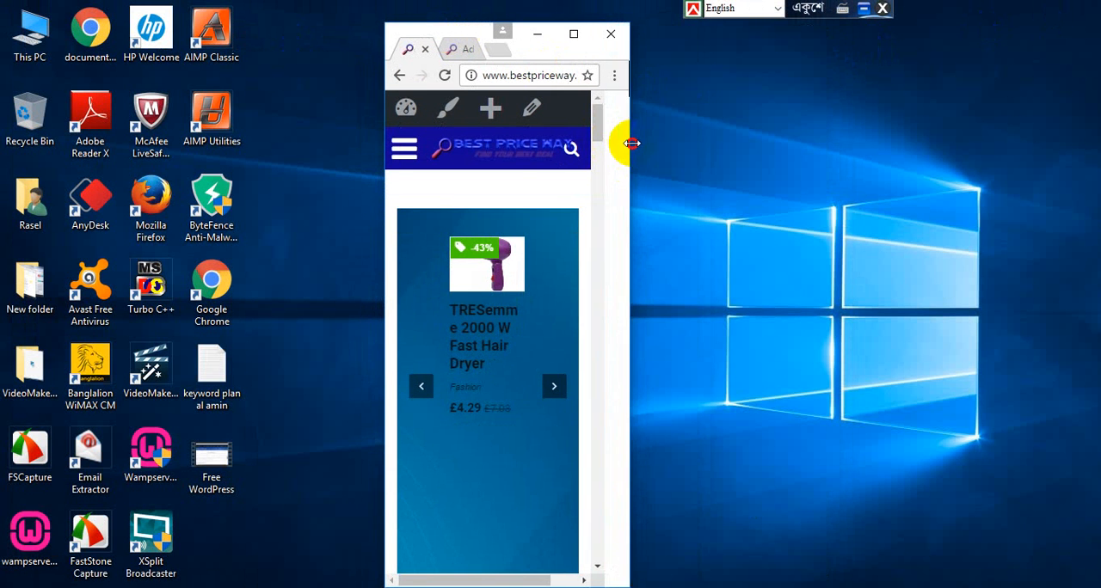
Step: View the homepage's mobile navigation menu, close it, and restore the browser window to full size
left_click(401, 155)
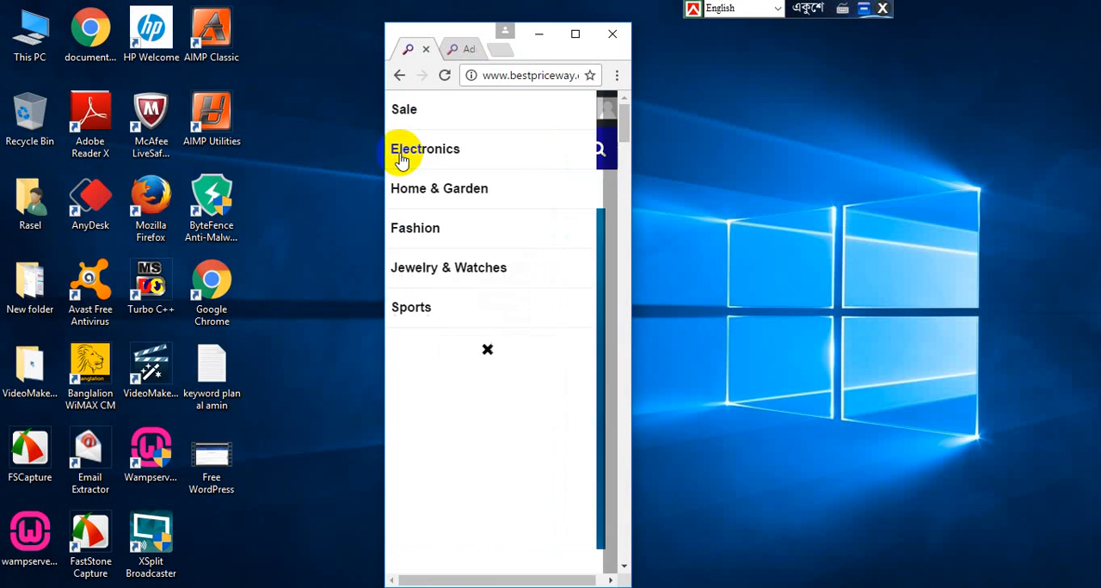
left_click(494, 353)
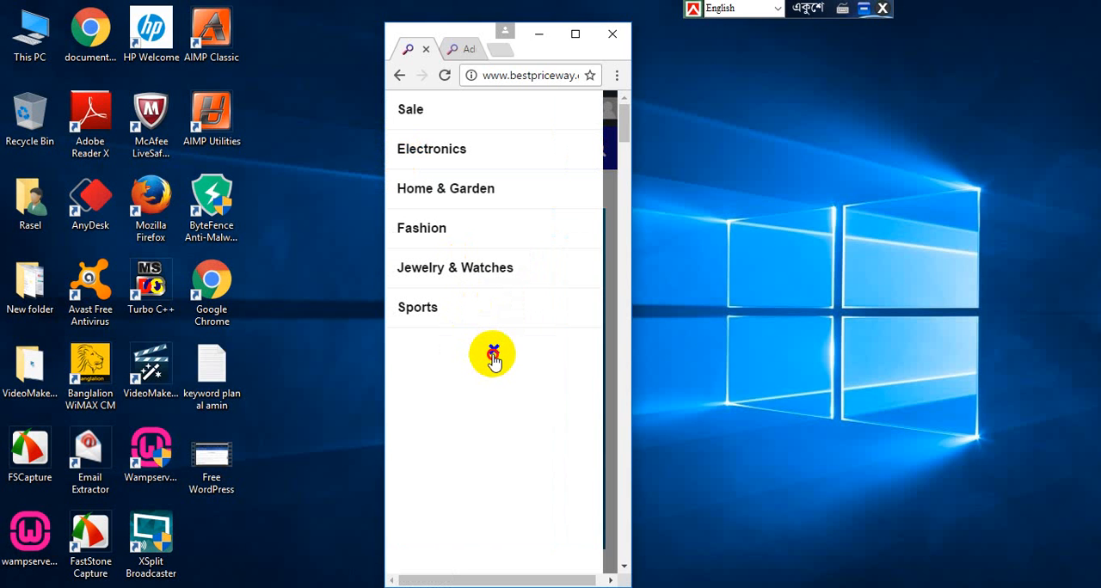
left_click(576, 33)
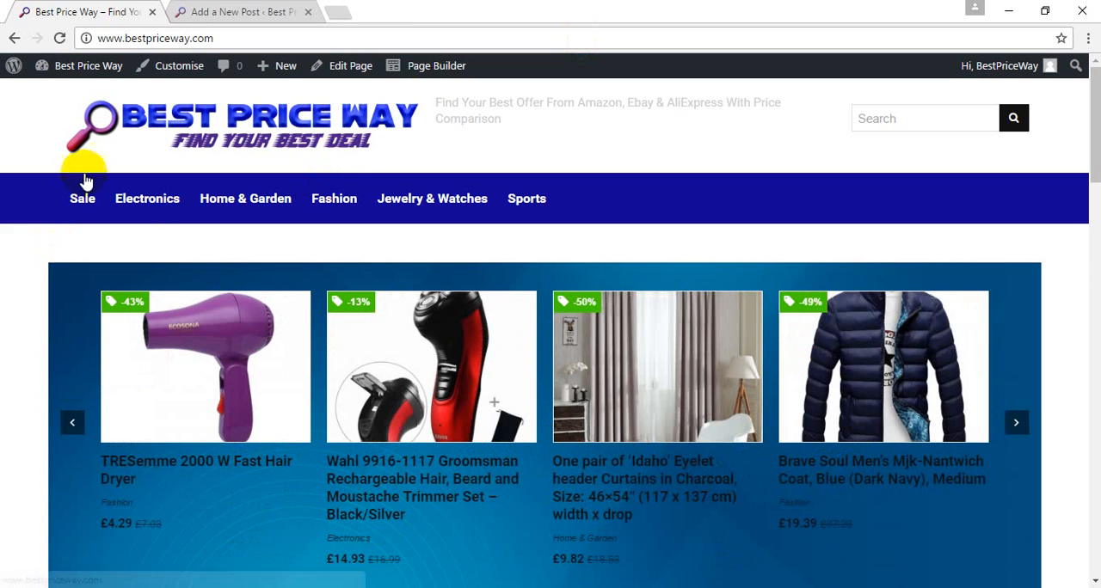
Step: Return to the new post and add the tags ladies and bag
left_click(206, 10)
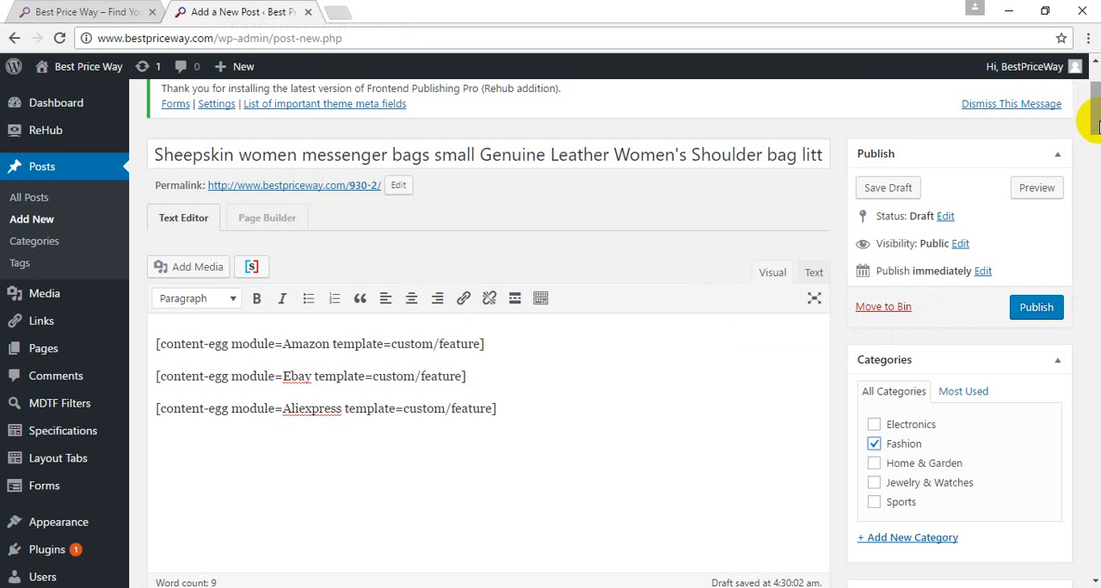
left_click_drag(1097, 125, 1097, 168)
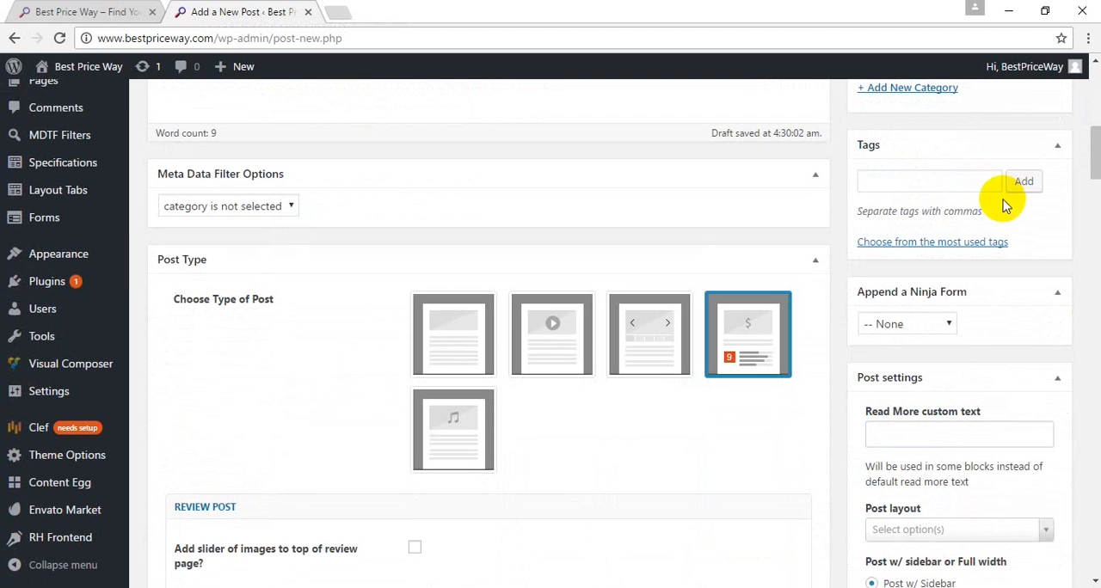
left_click(972, 183)
type("l")
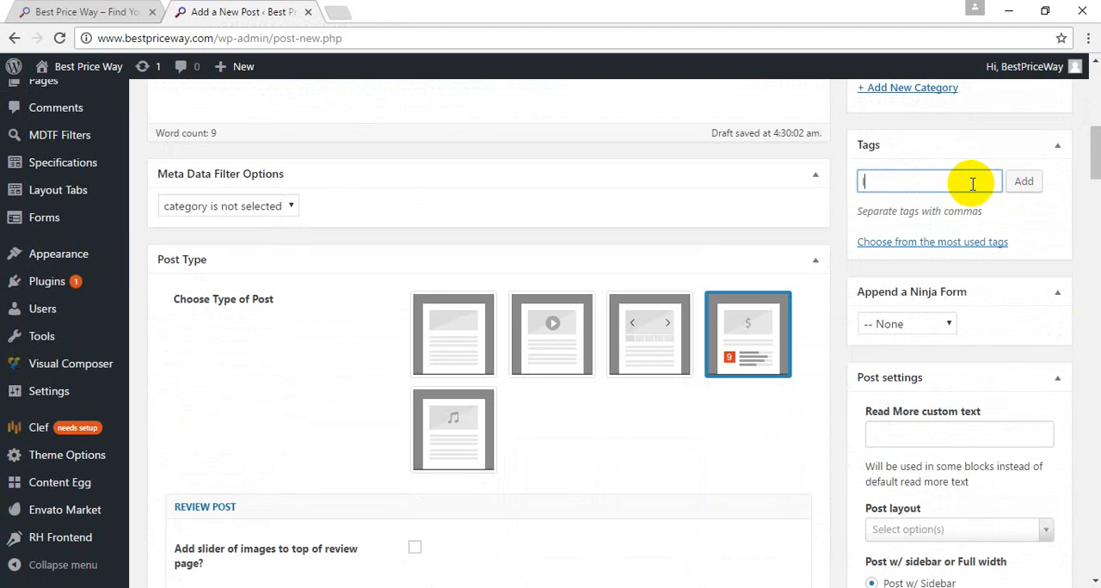
type("adies")
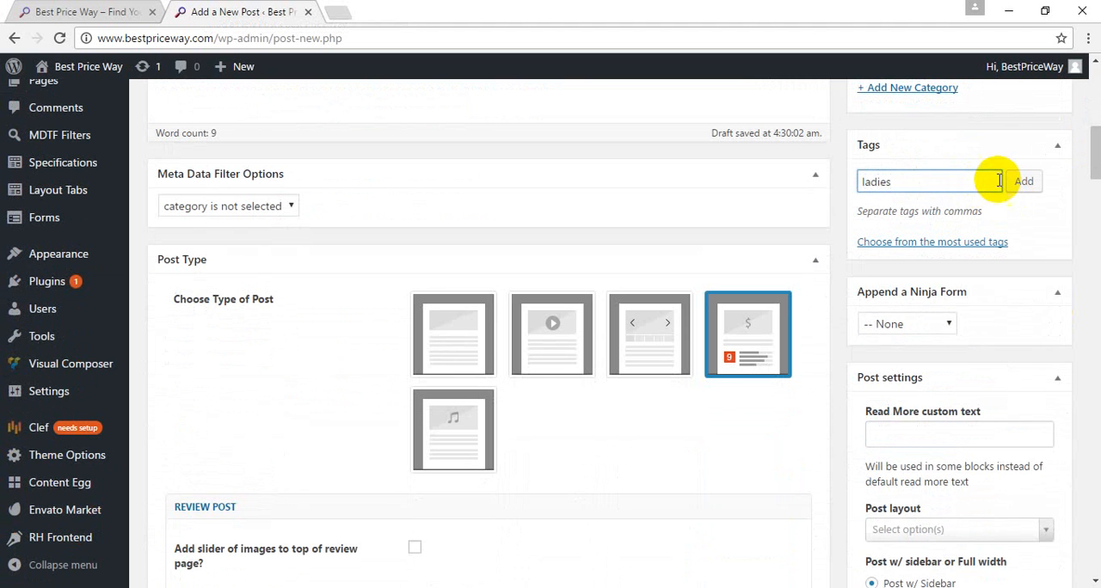
left_click(1028, 182)
type("bag")
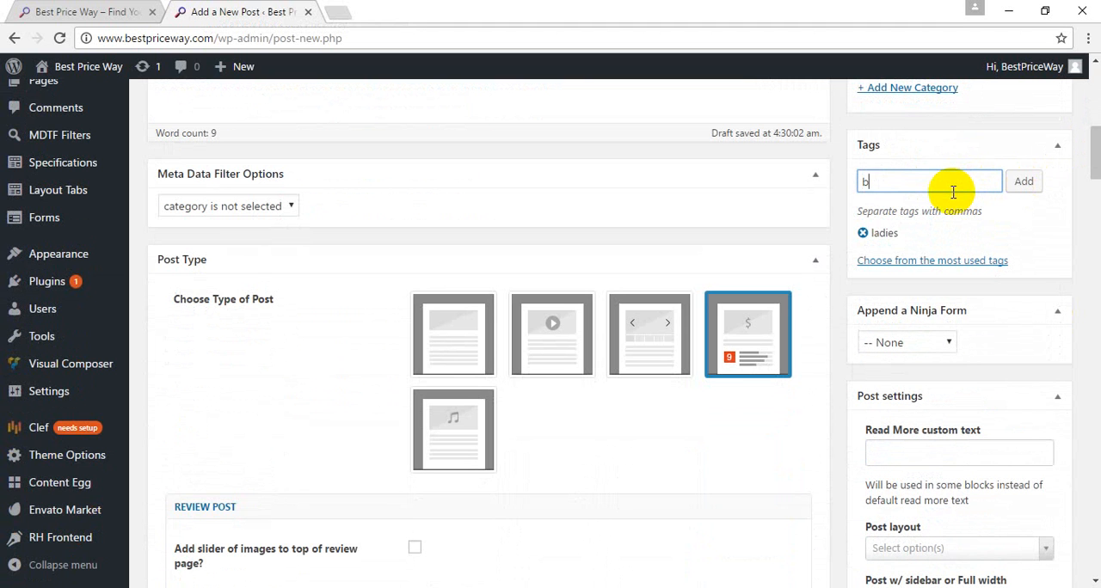
left_click(1024, 183)
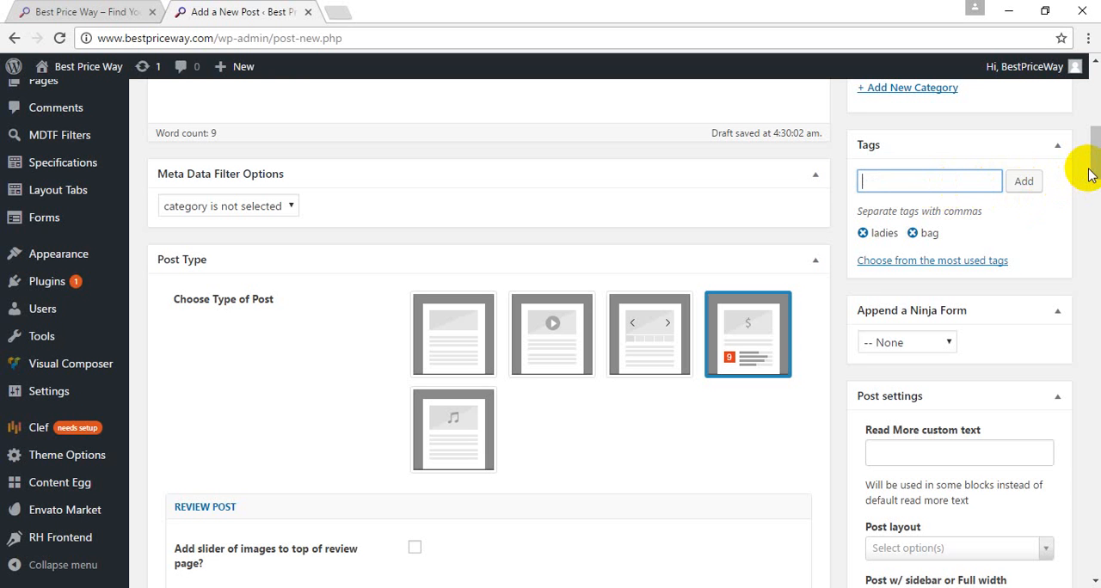
Step: Set the post layout to "Full width Content Egg(beta)" and the post badge to "Best price"
left_click_drag(1096, 153, 1094, 189)
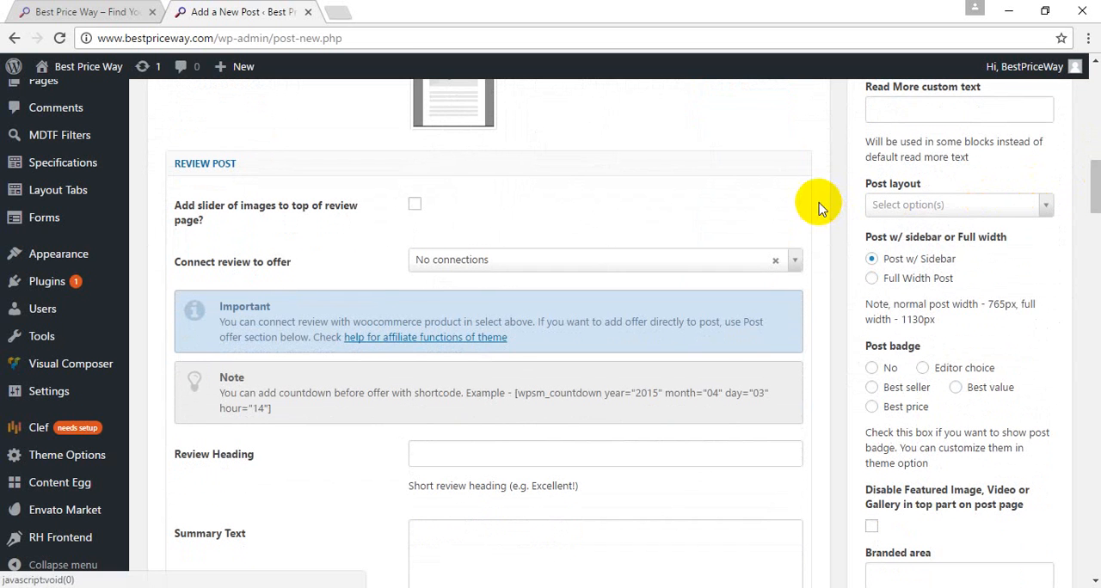
left_click(880, 207)
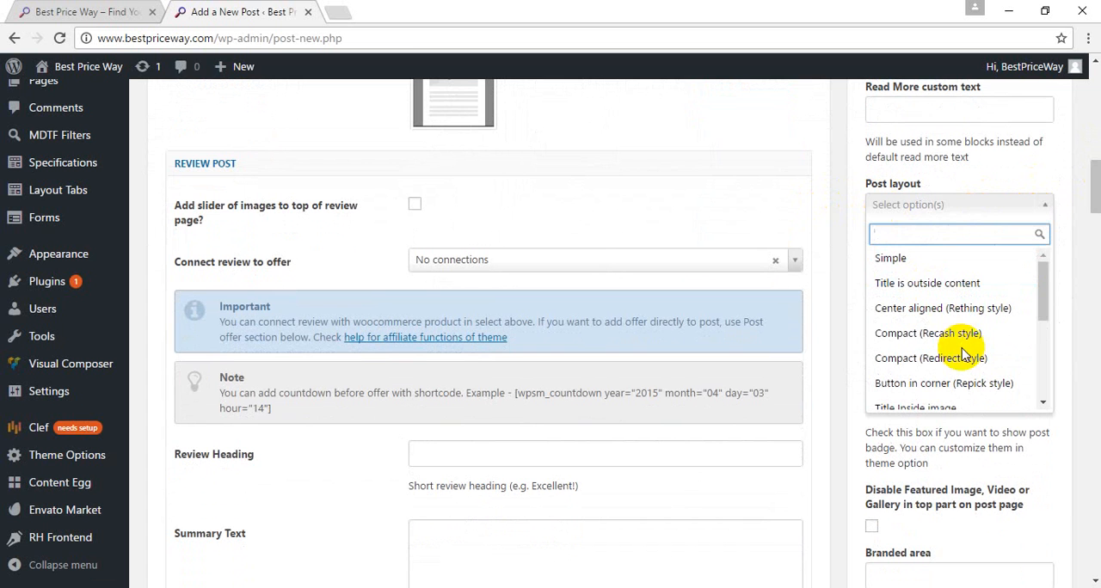
left_click_drag(1046, 301, 1062, 369)
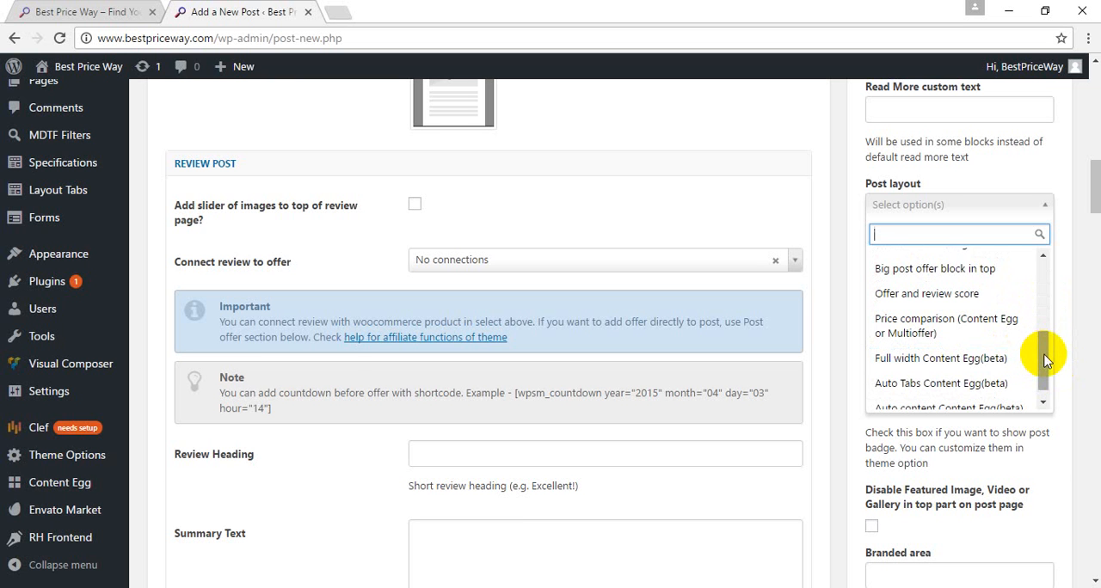
left_click_drag(1044, 357, 1046, 382)
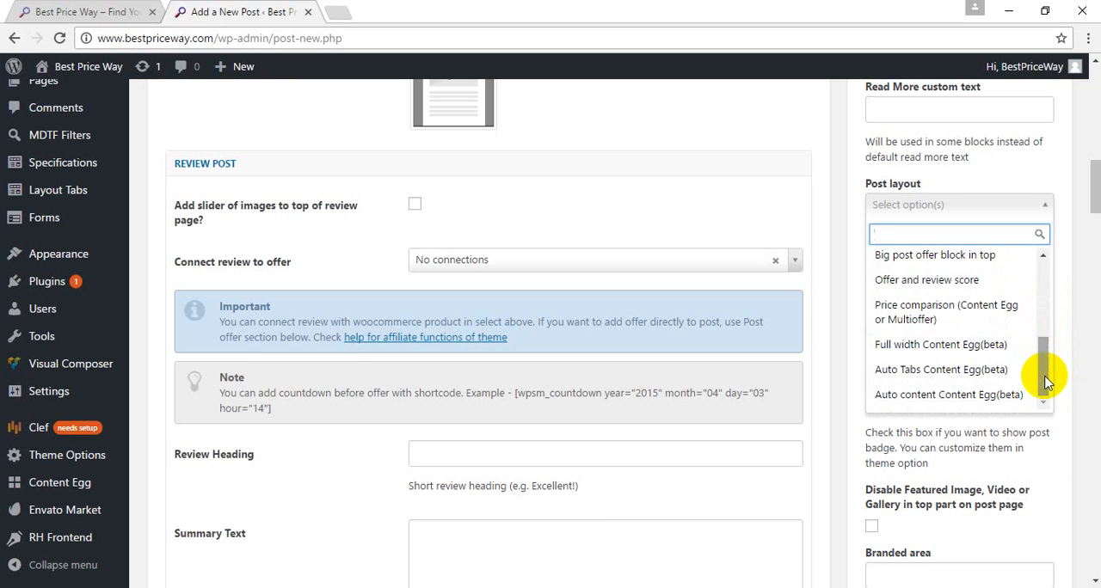
left_click(981, 352)
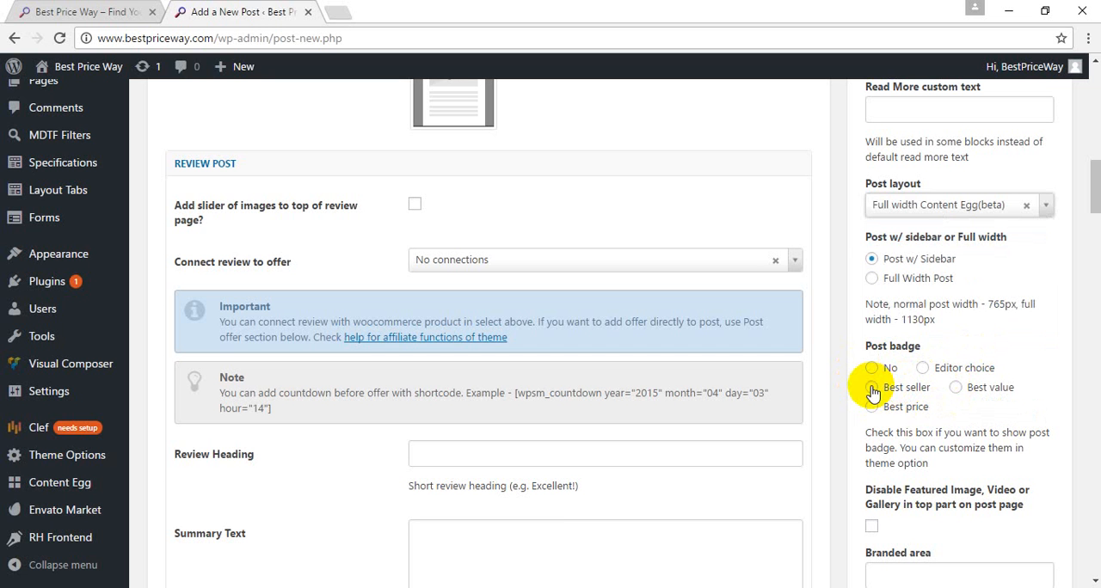
left_click(871, 410)
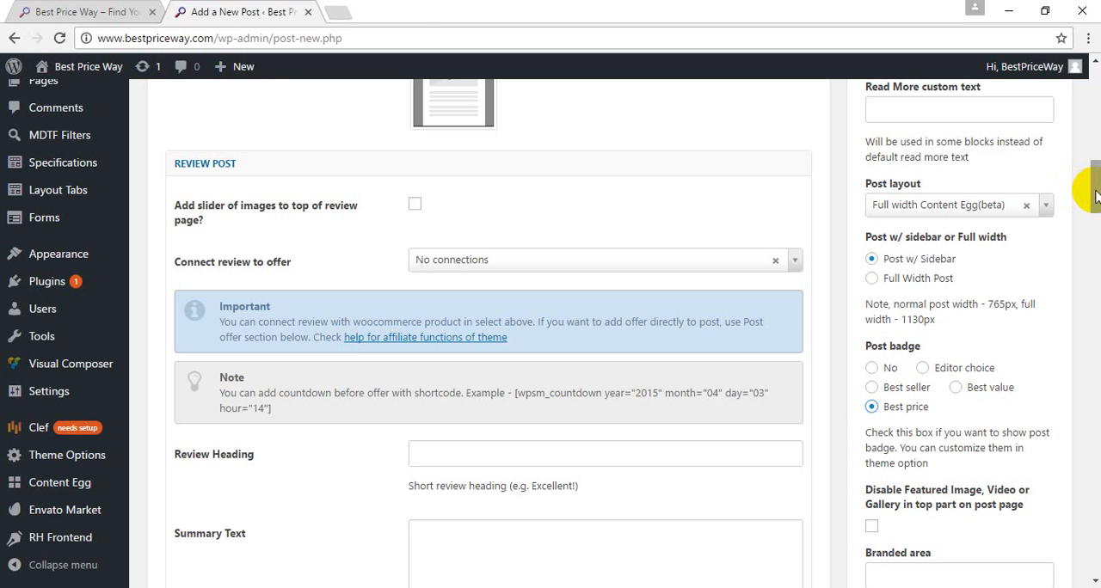
Step: Check the remaining review and featured image settings without changing them, and publish the post
left_click_drag(1096, 196, 1095, 251)
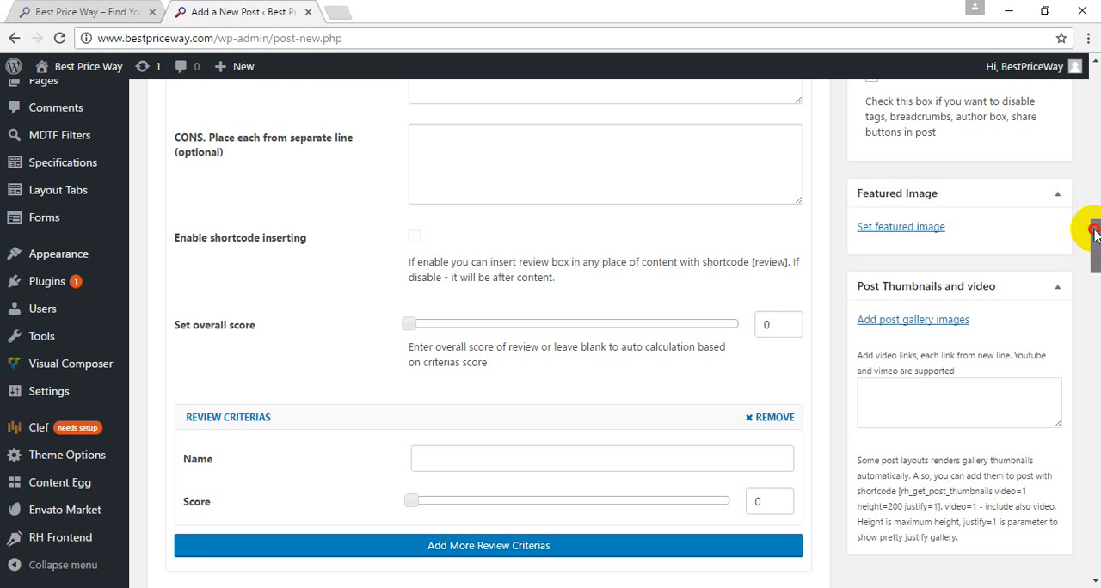
left_click_drag(1094, 236, 1094, 93)
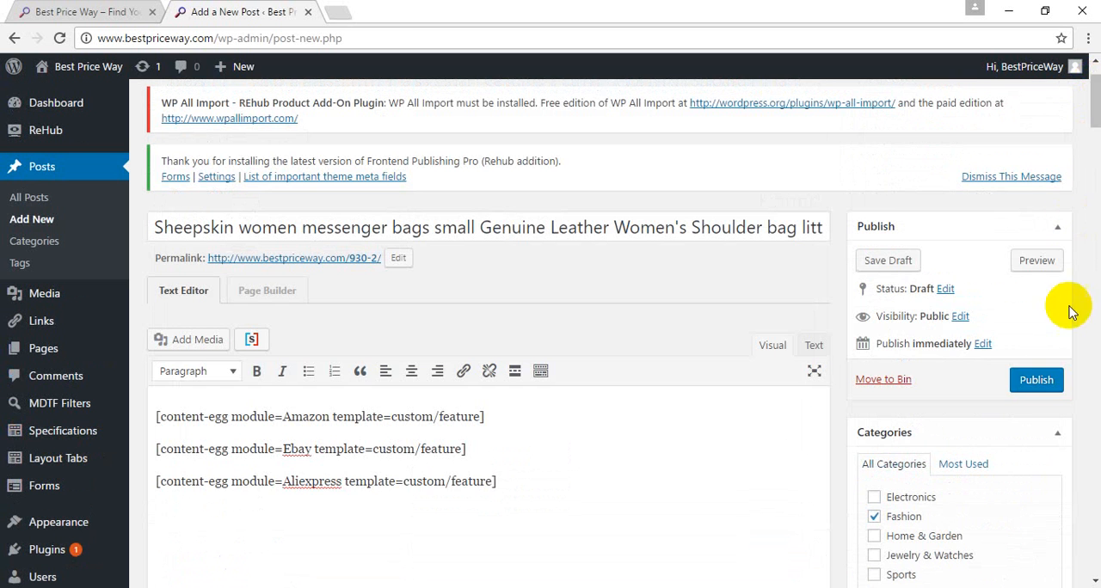
left_click(1022, 385)
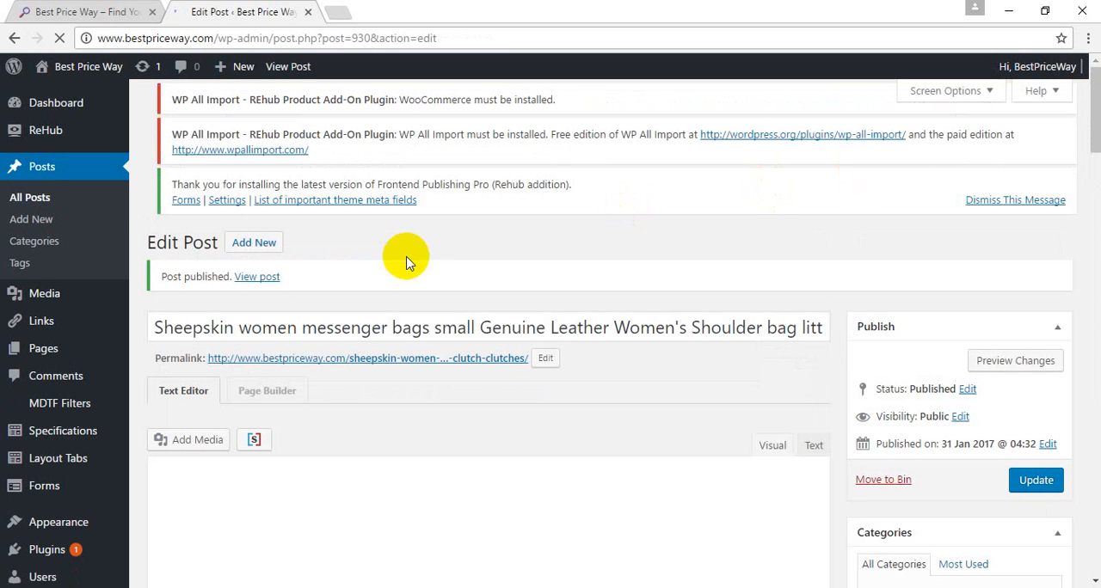
Step: Open the published bag post in a new browser tab and look over its product summary and price comparison
right_click(268, 280)
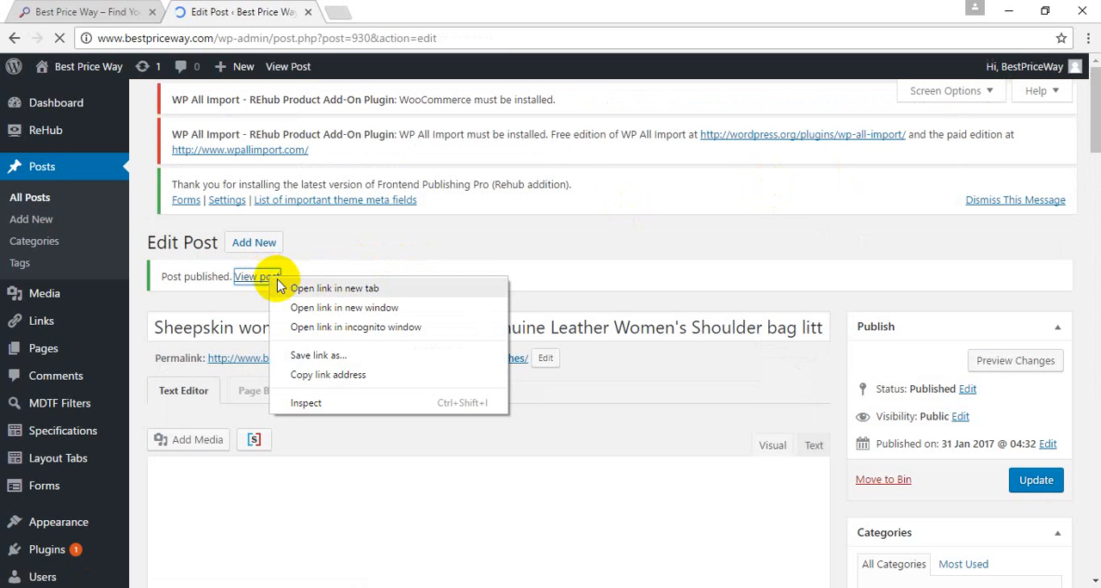
left_click(296, 290)
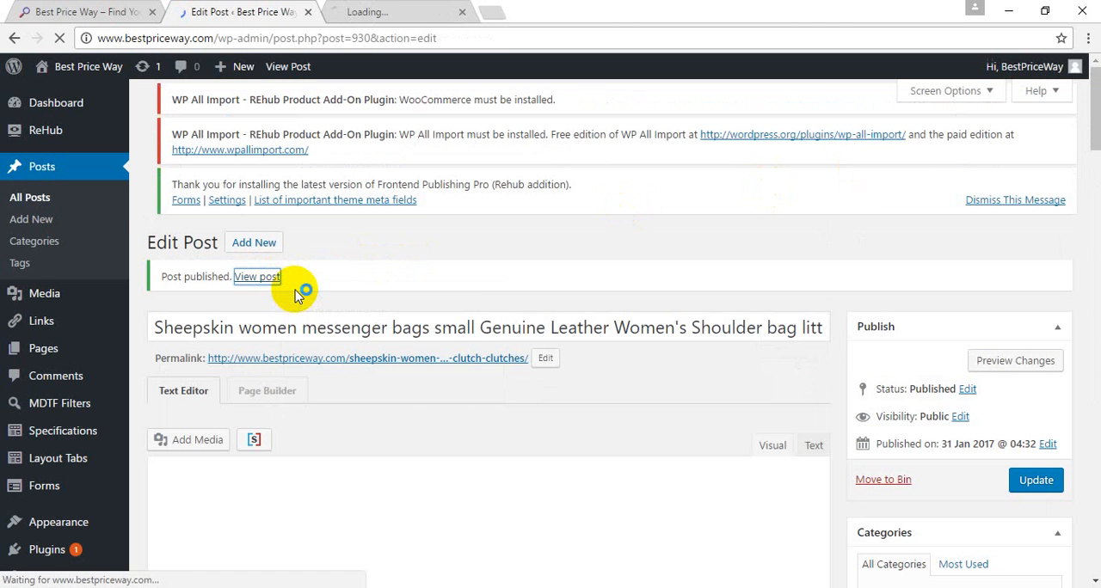
left_click(374, 8)
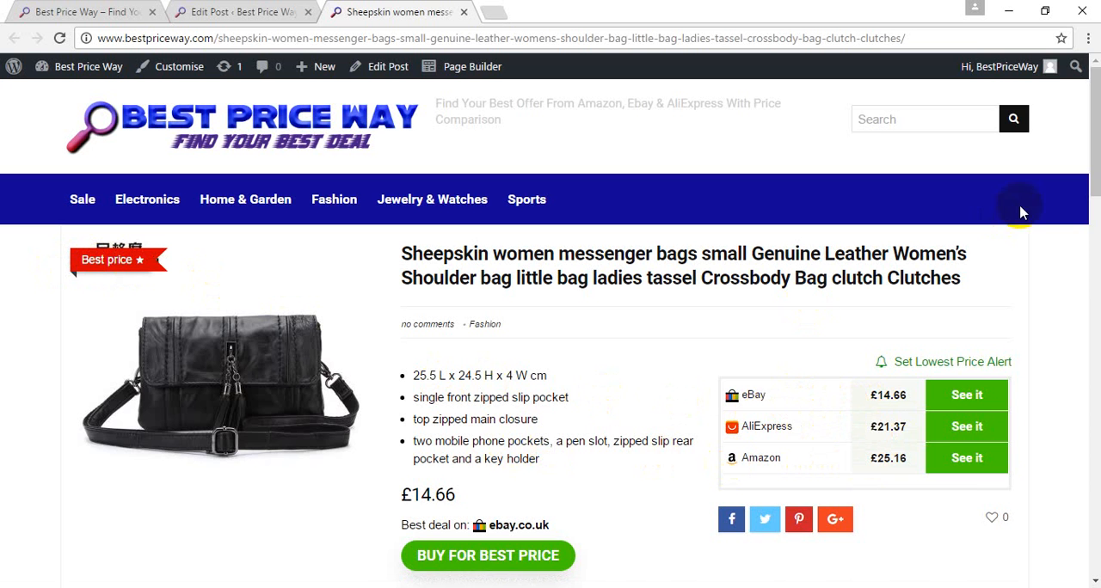
scroll(1097, 162, "down", 4)
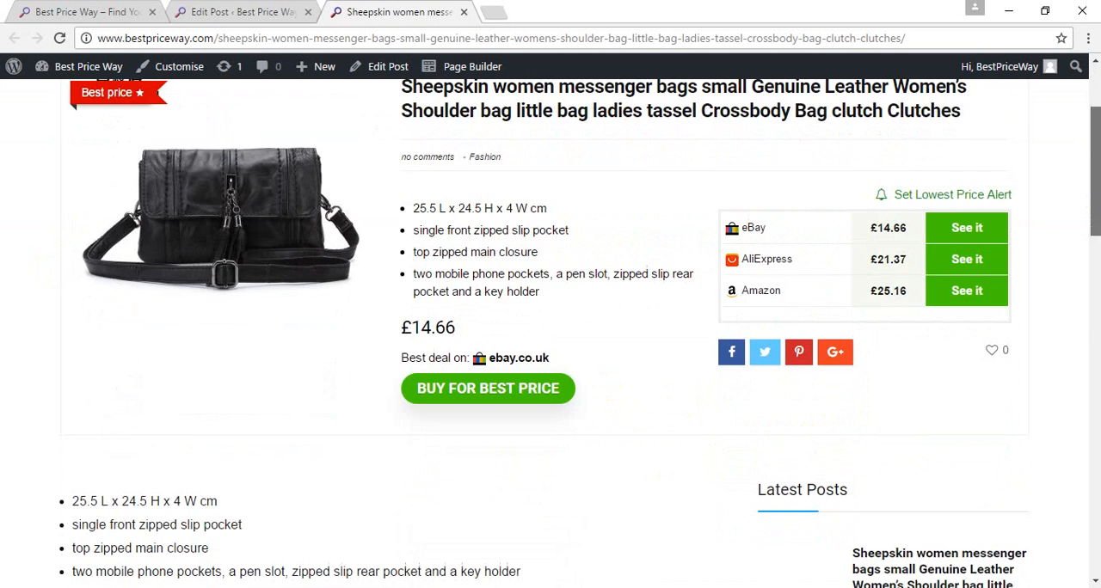
scroll(550, 344, "down", 3)
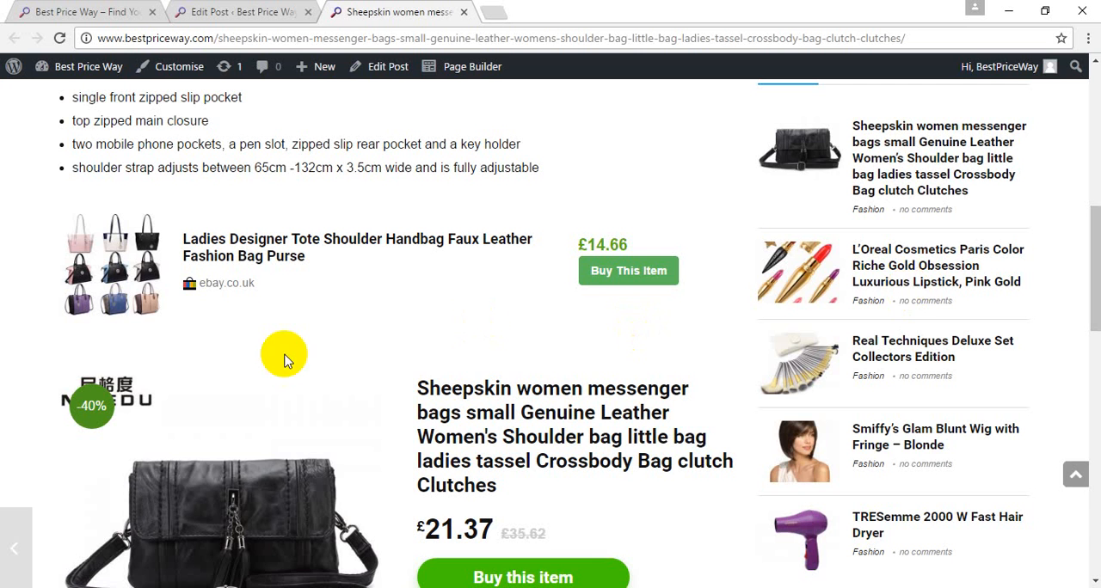
left_click_drag(1097, 262, 1097, 146)
left_click(262, 256)
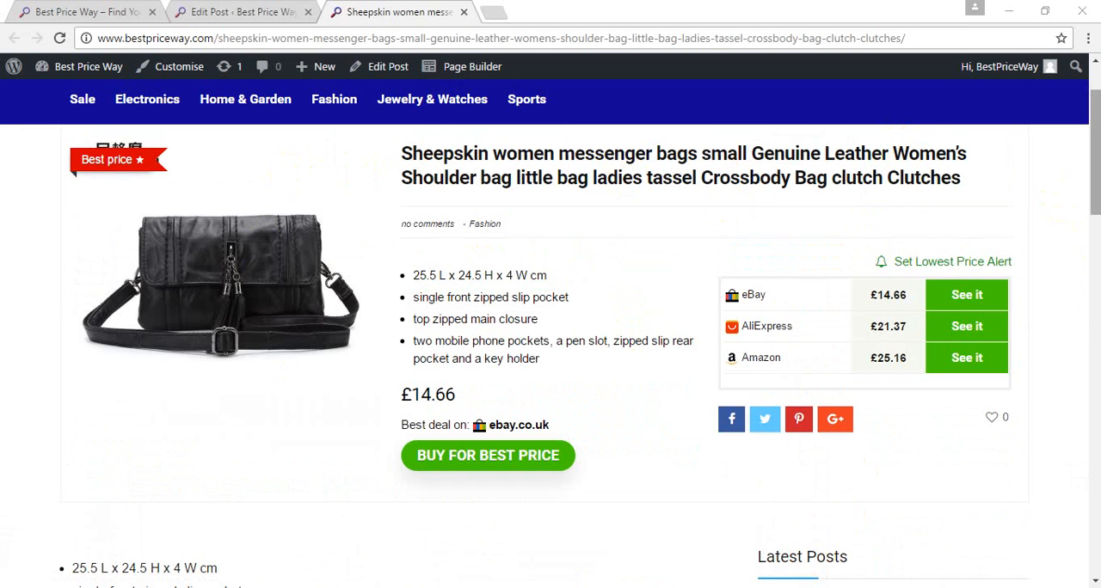
Step: Examine the post's eBay and AliExpress offers, user rating and tags, and return to its price comparison
left_click_drag(1094, 176, 1095, 271)
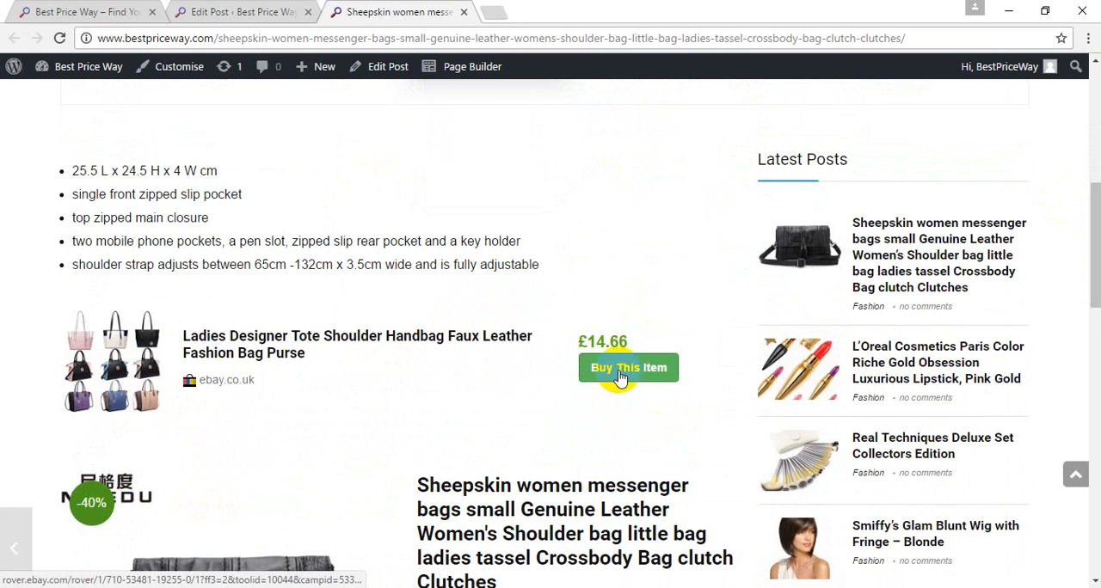
scroll(619, 378, "down", 3)
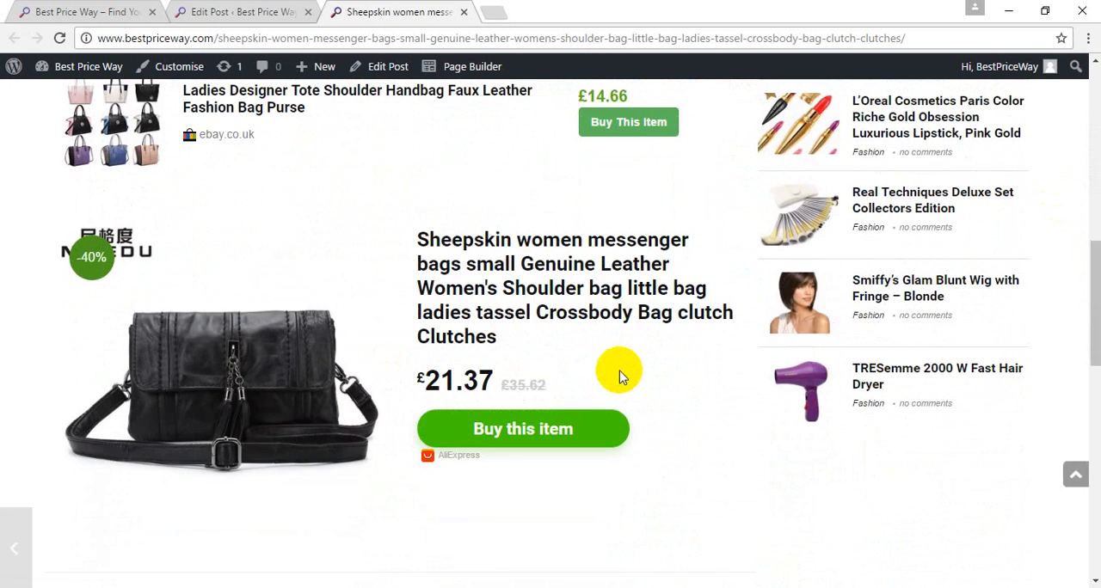
scroll(619, 375, "down", 4)
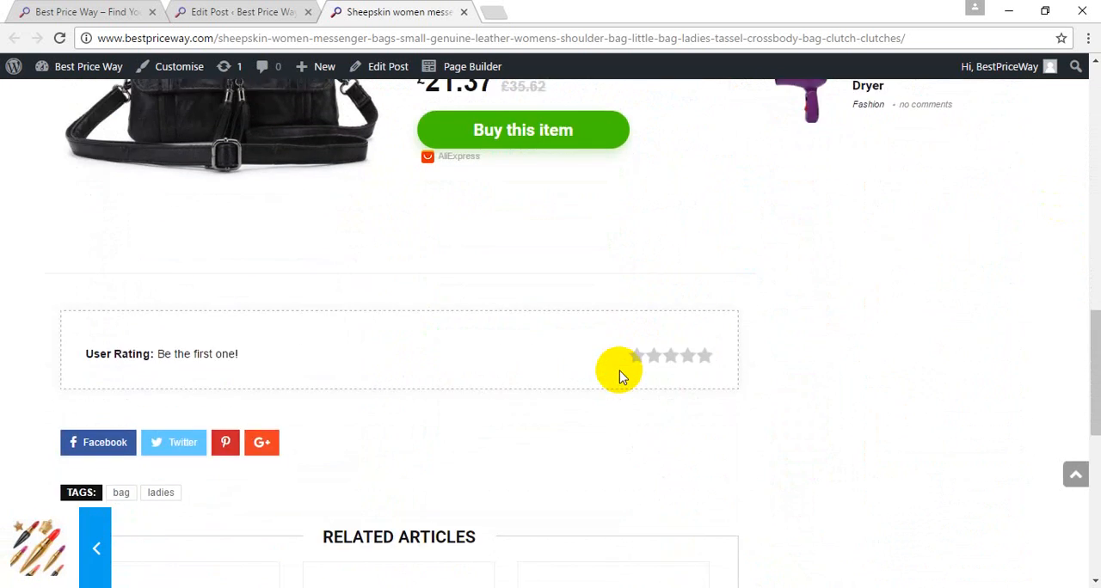
scroll(619, 376, "up", 6)
scroll(619, 376, "up", 4)
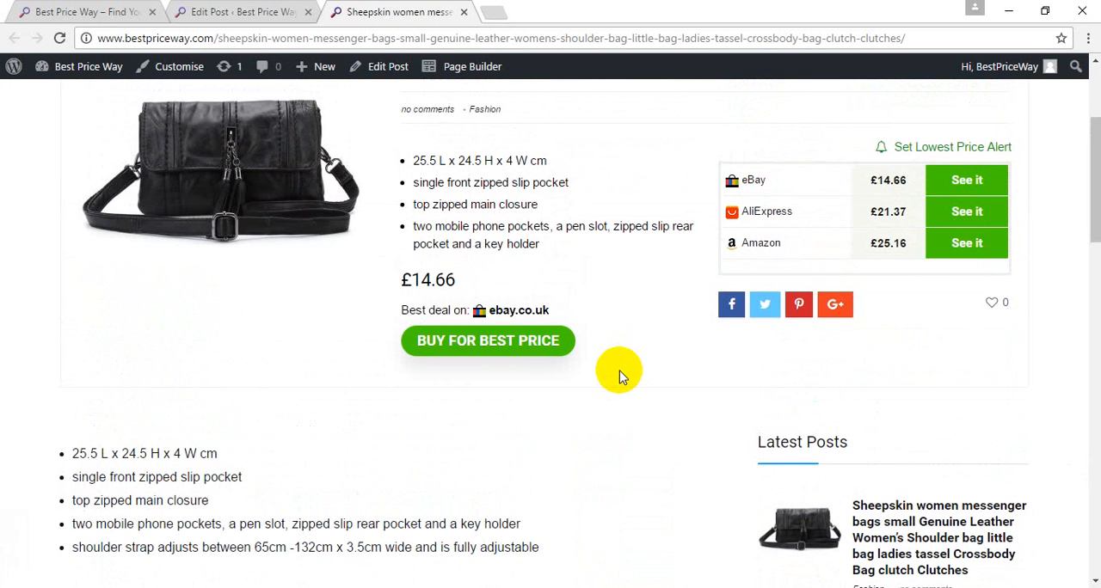
scroll(619, 376, "up", 2)
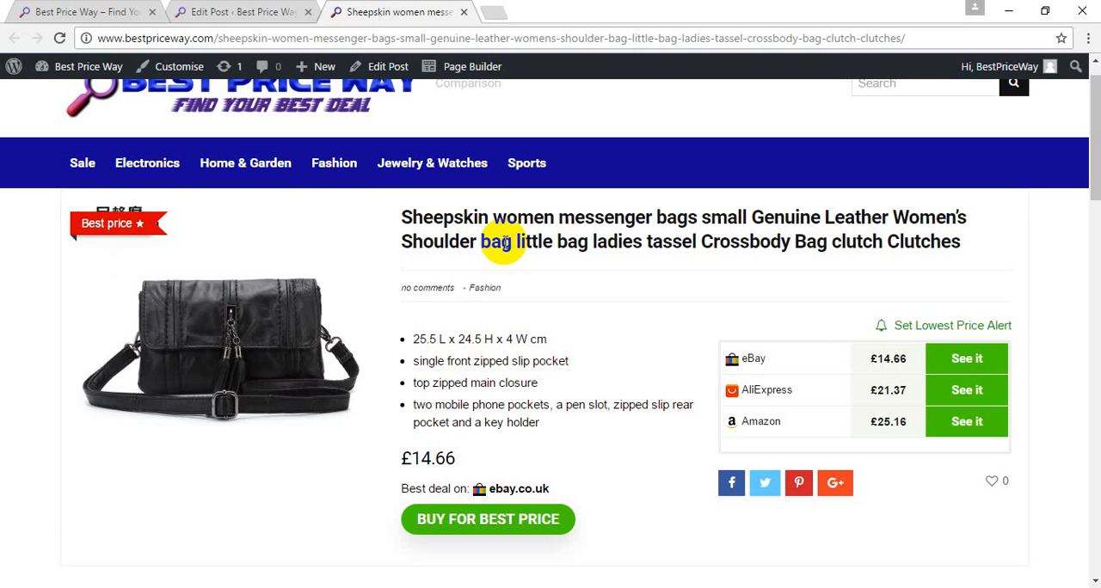
left_click(503, 244)
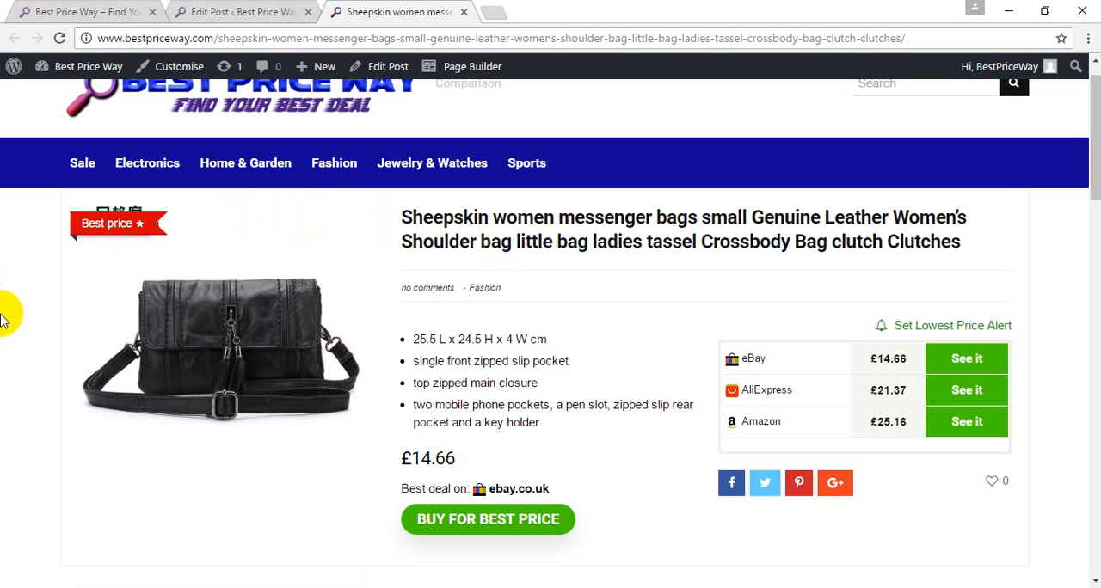
scroll(1096, 160, "down", 2)
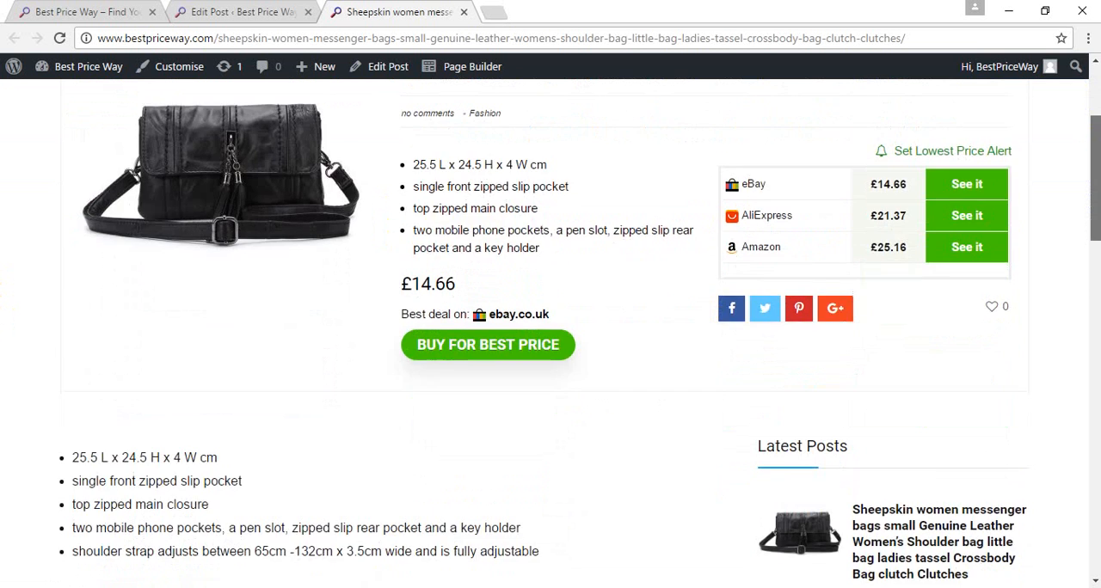
scroll(1094, 172, "down", 7)
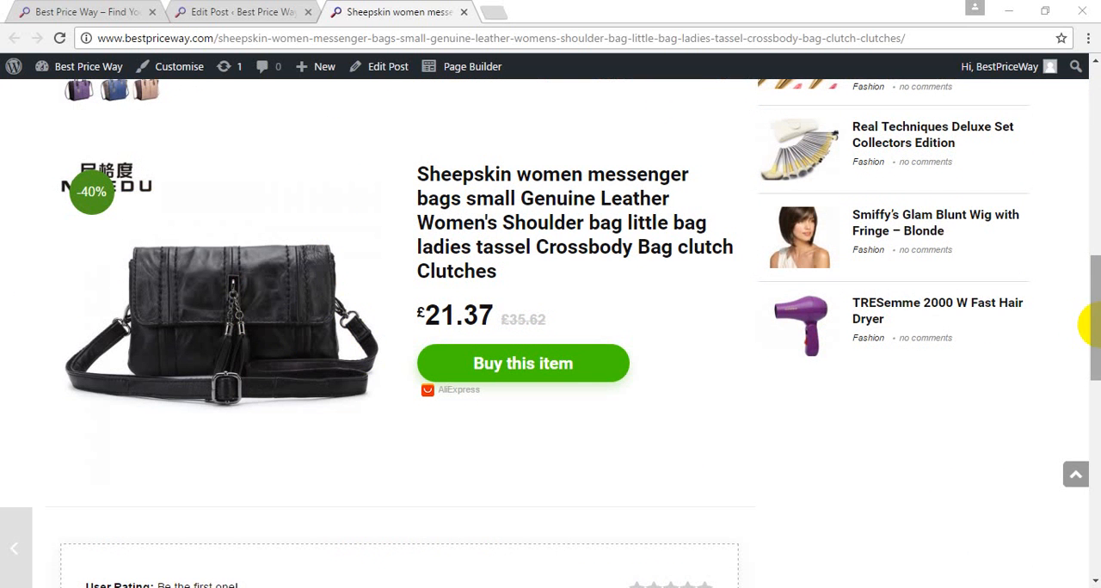
scroll(1081, 320, "down", 4)
left_click_drag(1095, 395, 1094, 127)
Step: Open the Sale link from the published post and check the homepage carousel against the homepage in the first browser tab
left_click(244, 11)
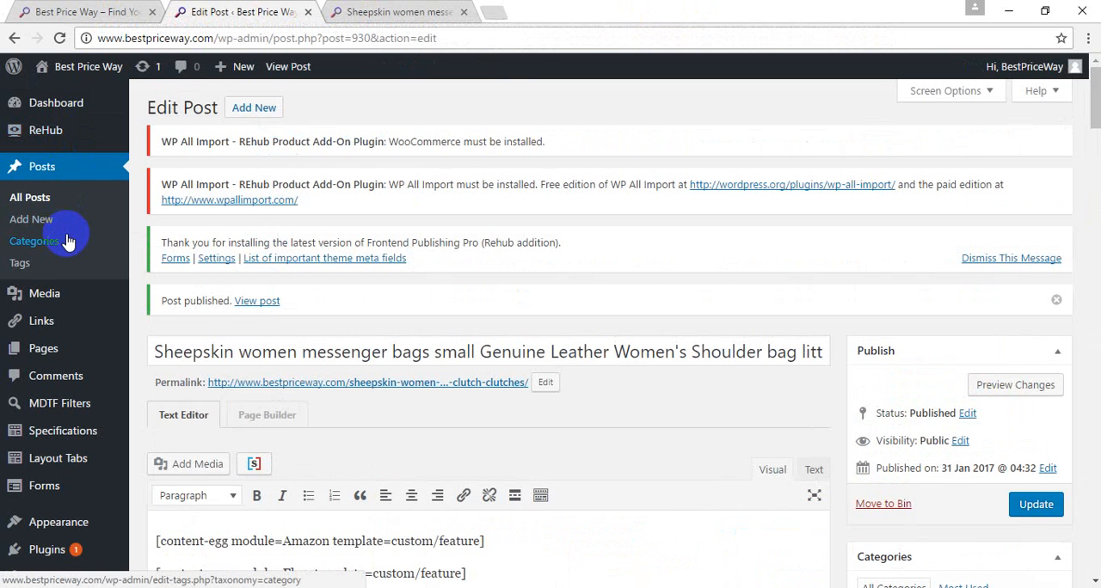
left_click(360, 12)
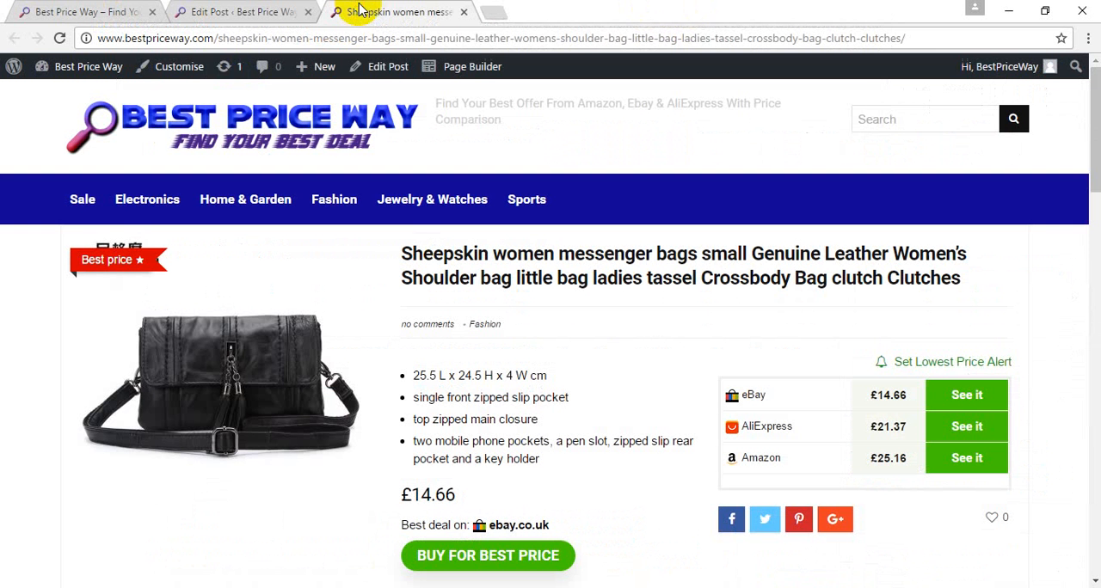
left_click(84, 199)
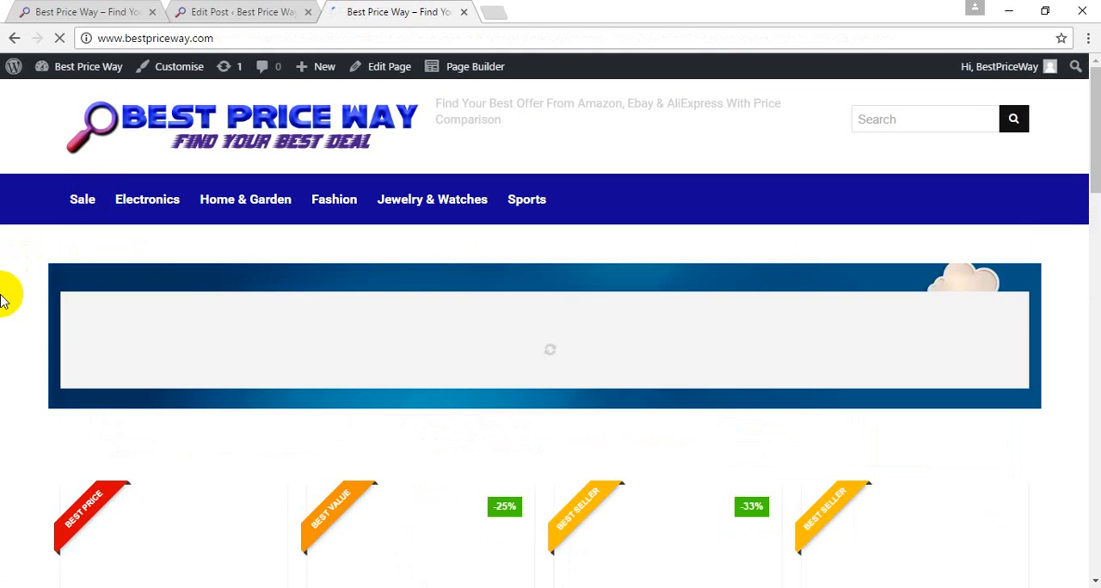
scroll(4, 301, "down", 4)
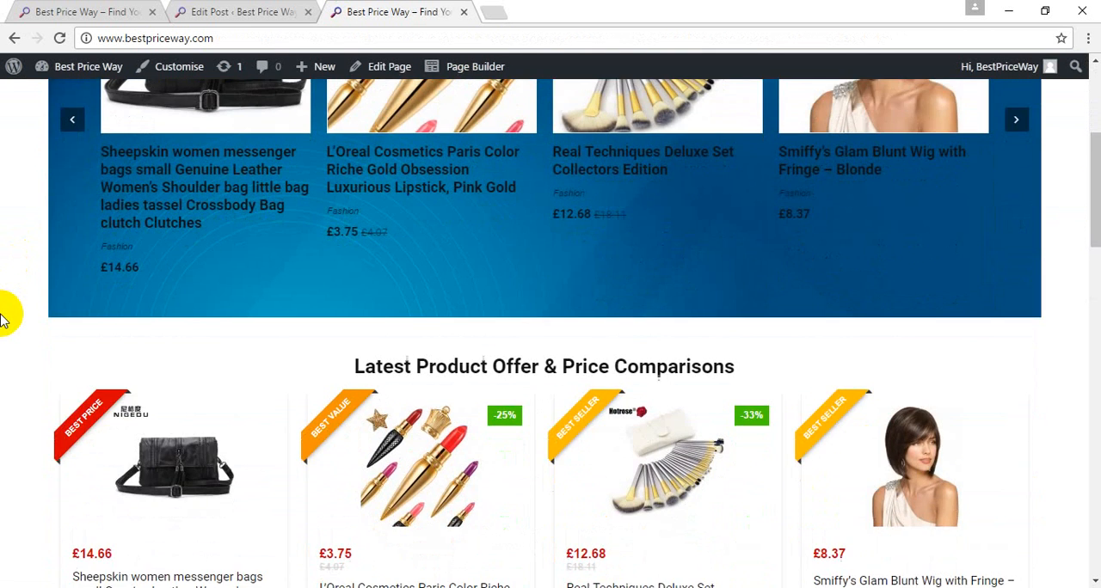
left_click(81, 11)
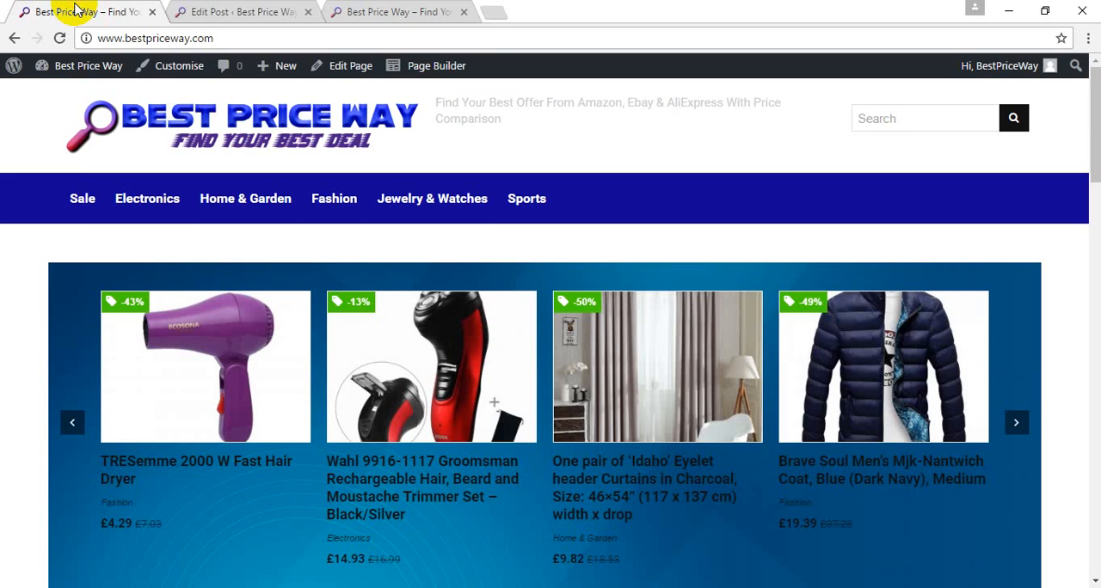
Step: Return to the WordPress admin, open the untitled Front Page for editing and go to its Visual Composer blocks
left_click(240, 11)
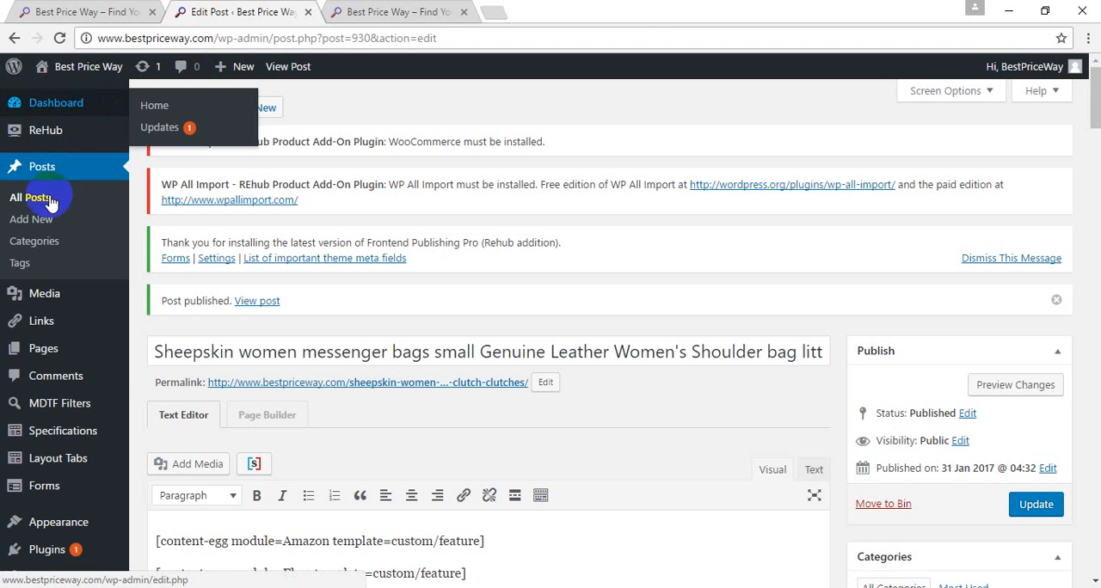
left_click(52, 348)
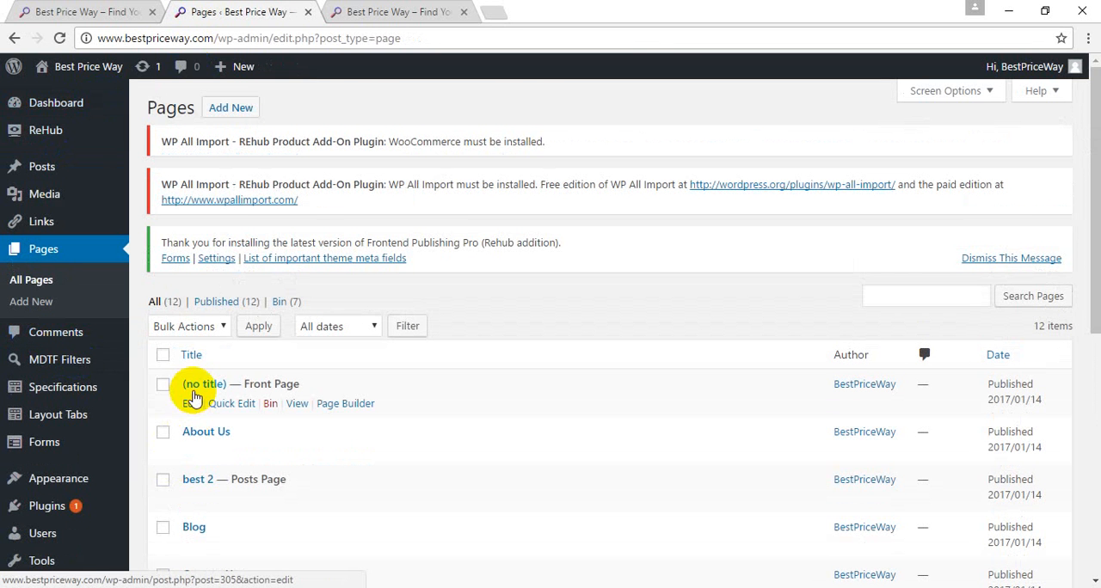
left_click(191, 405)
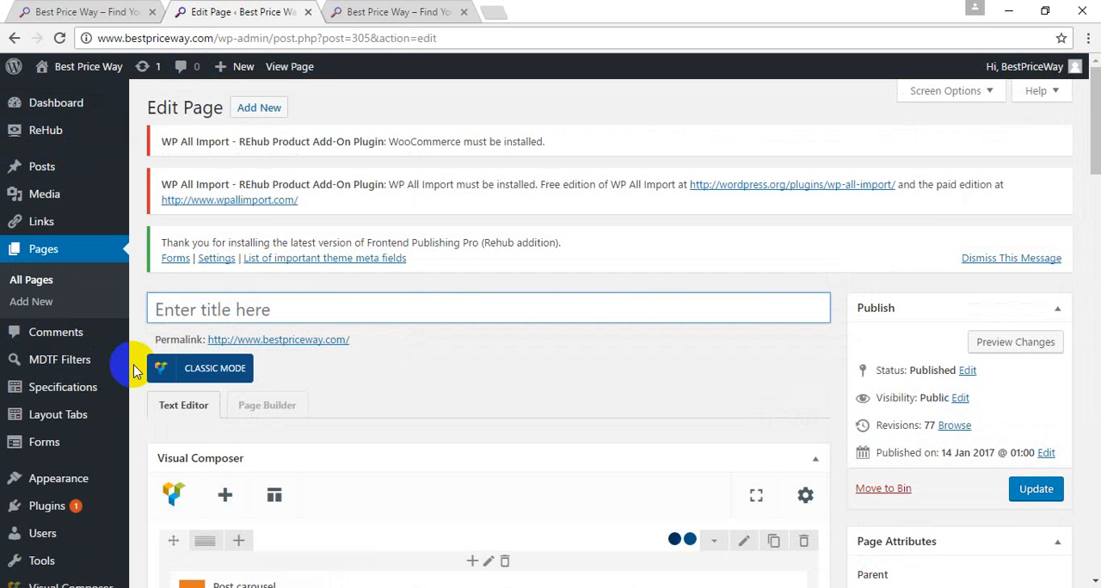
scroll(133, 370, "down", 3)
scroll(134, 370, "down", 3)
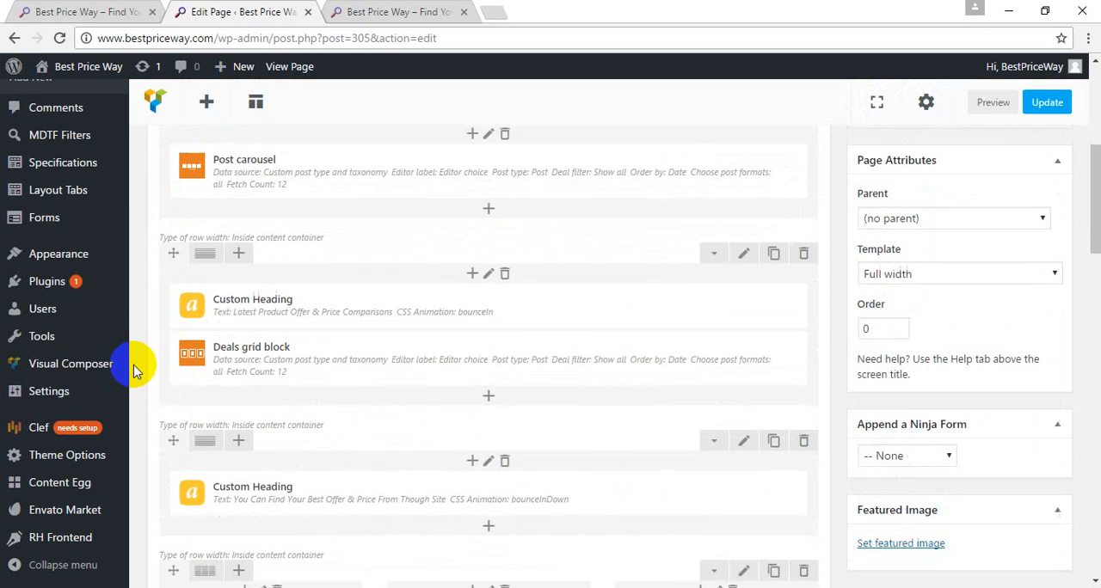
Step: Open the Deals grid block's settings and review its data source, post type and deal filter, keeping "Custom post type and taxonomy" and "Post"
mouse_move(246, 314)
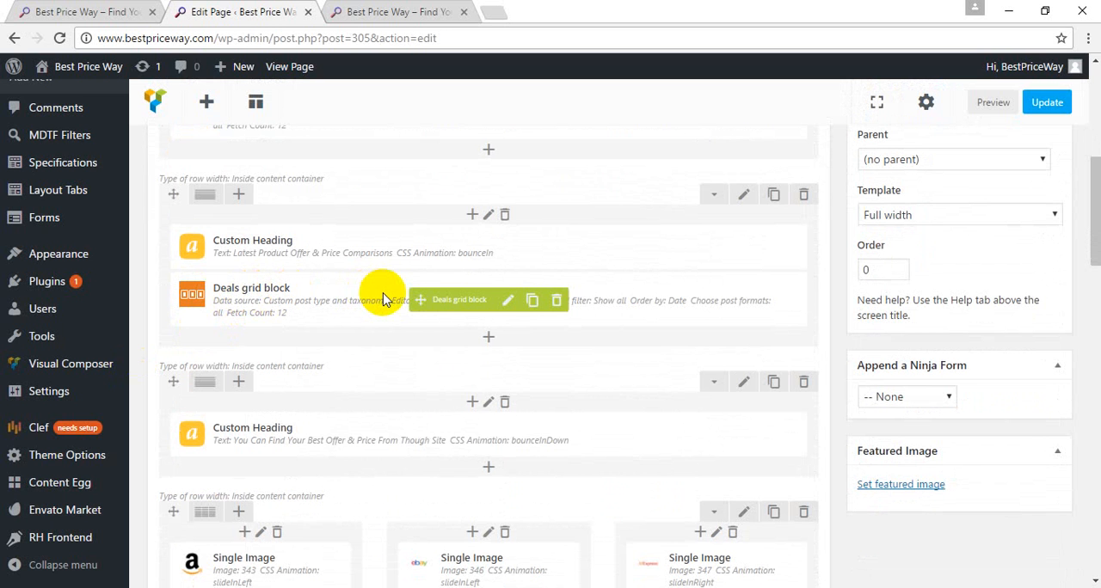
left_click(508, 300)
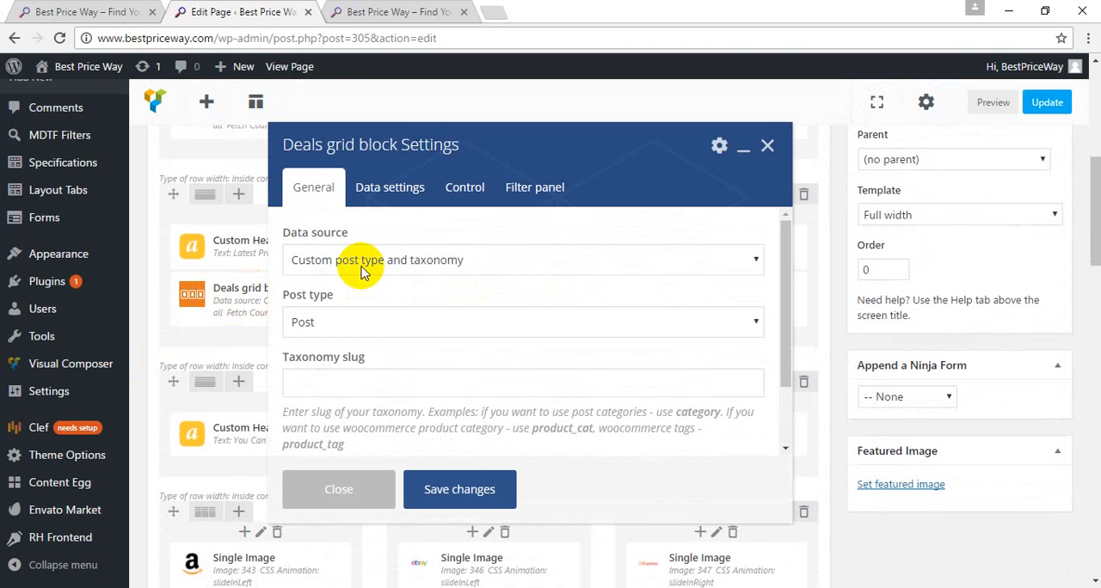
left_click(361, 266)
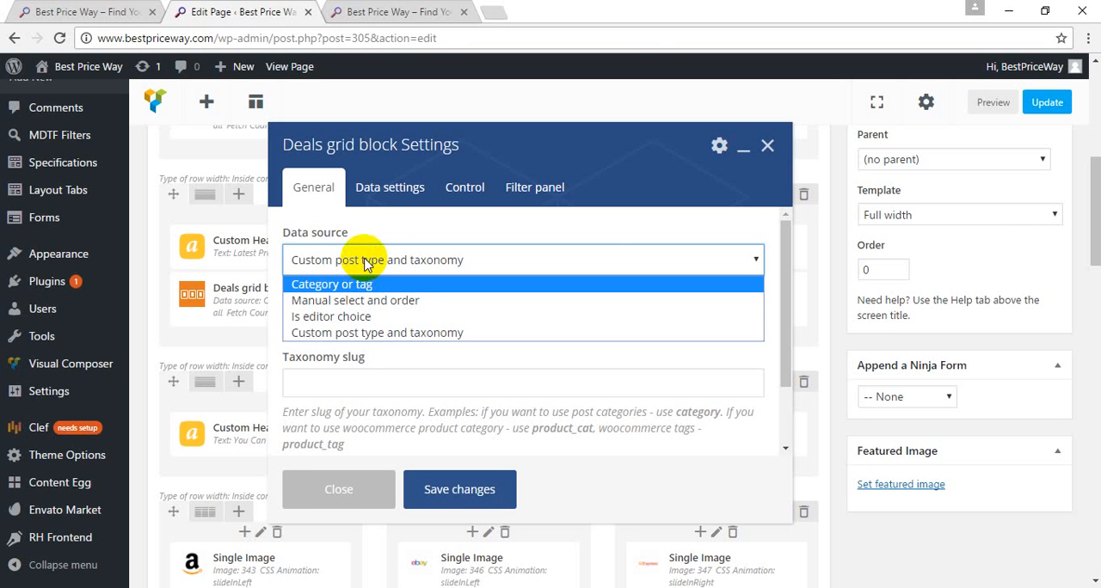
left_click(373, 333)
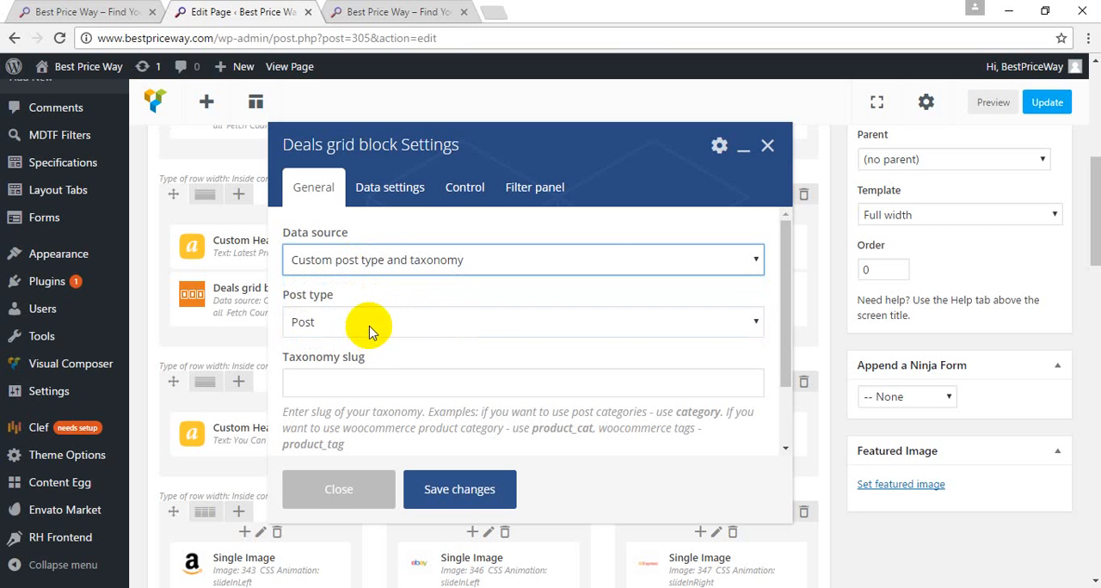
left_click(371, 328)
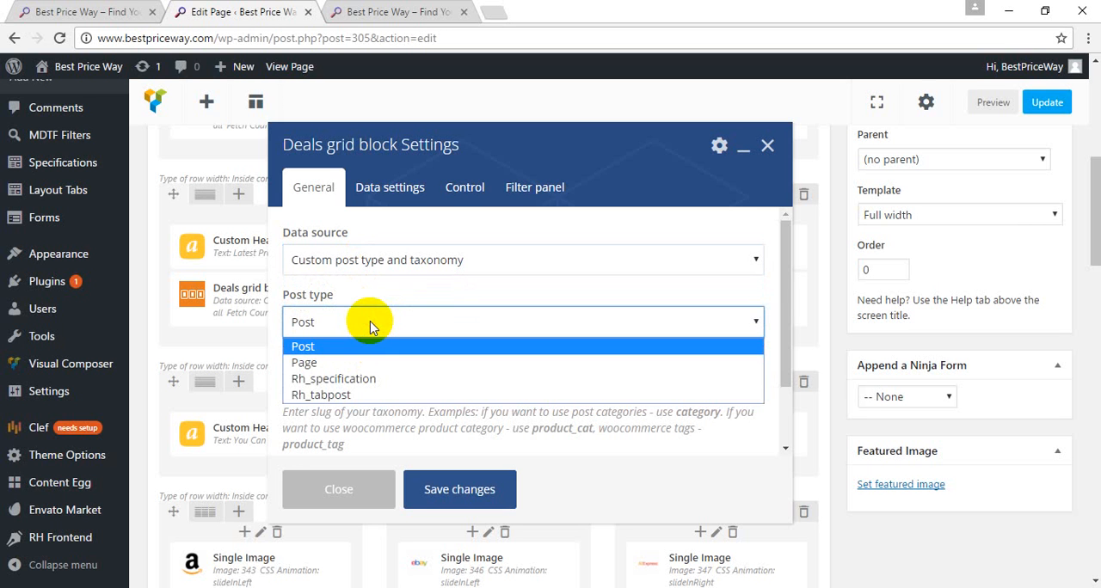
left_click(372, 328)
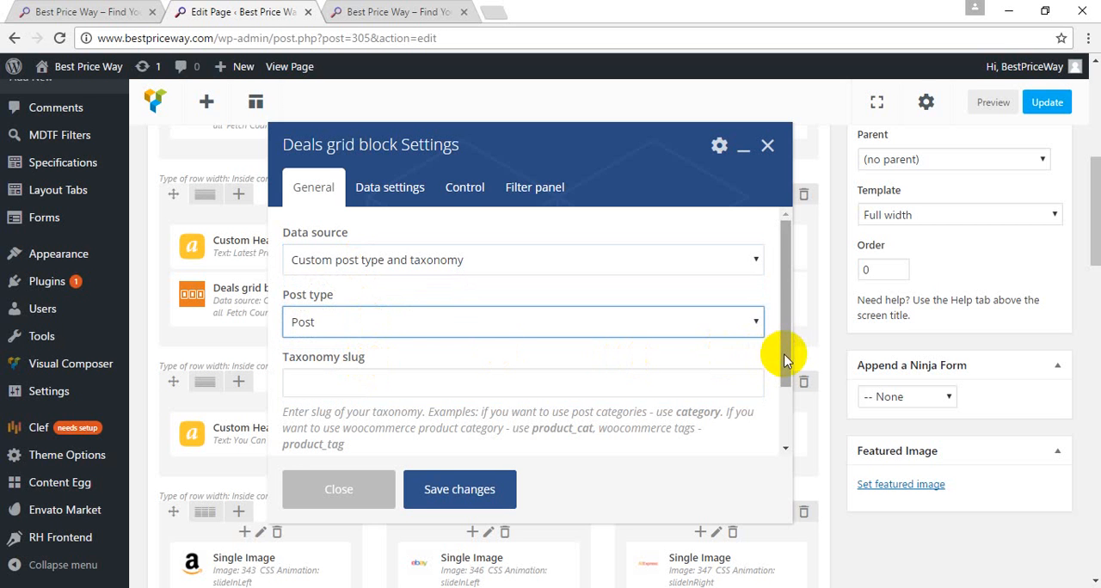
left_click_drag(787, 357, 786, 428)
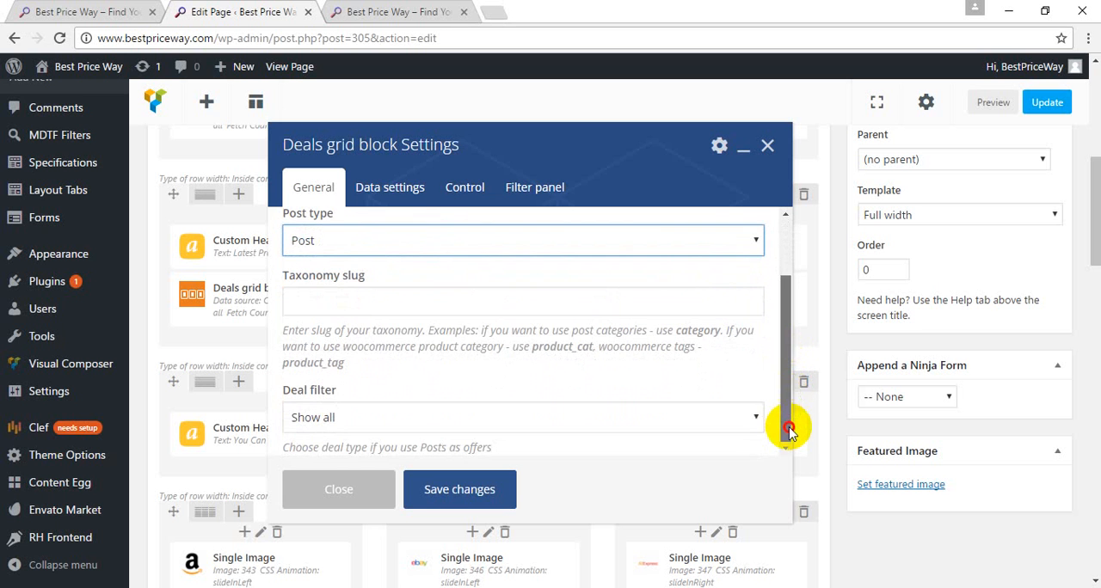
Step: Review the Deals grid block's ordering options in its data settings and close the settings without saving
left_click(388, 191)
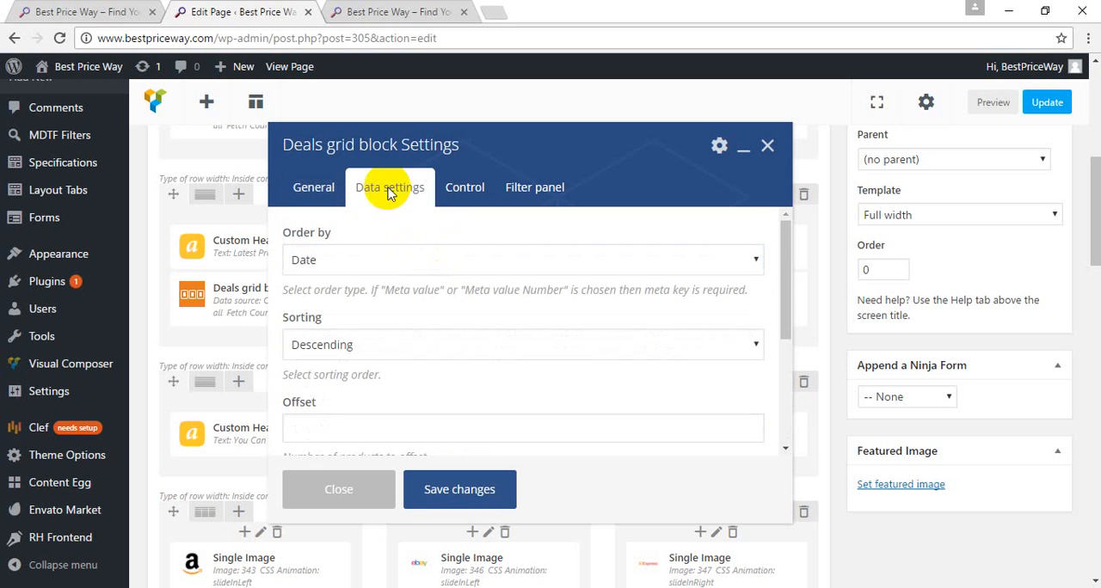
left_click(374, 264)
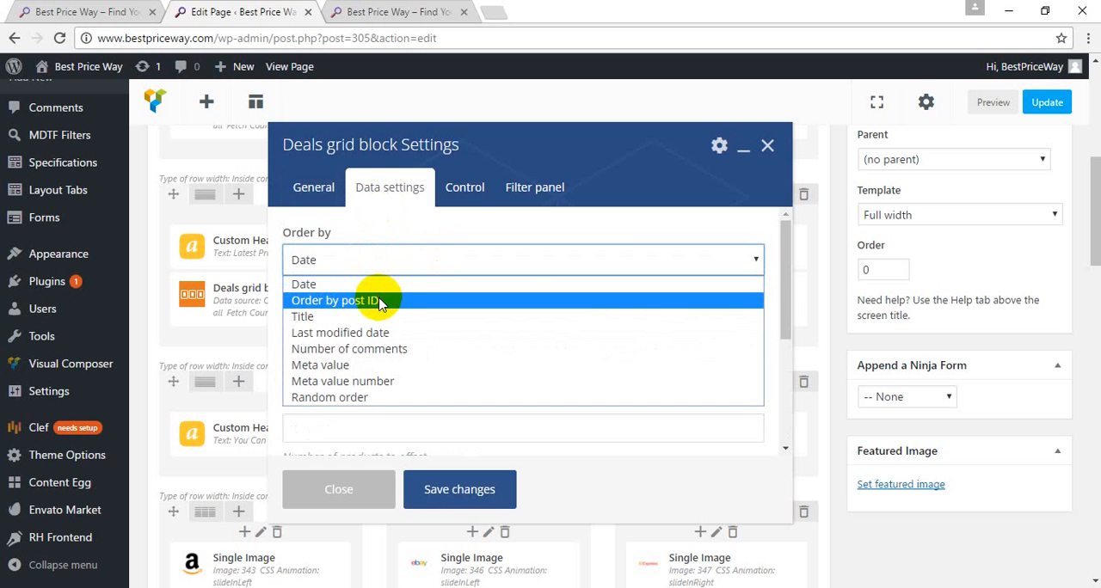
left_click(767, 148)
left_click(767, 149)
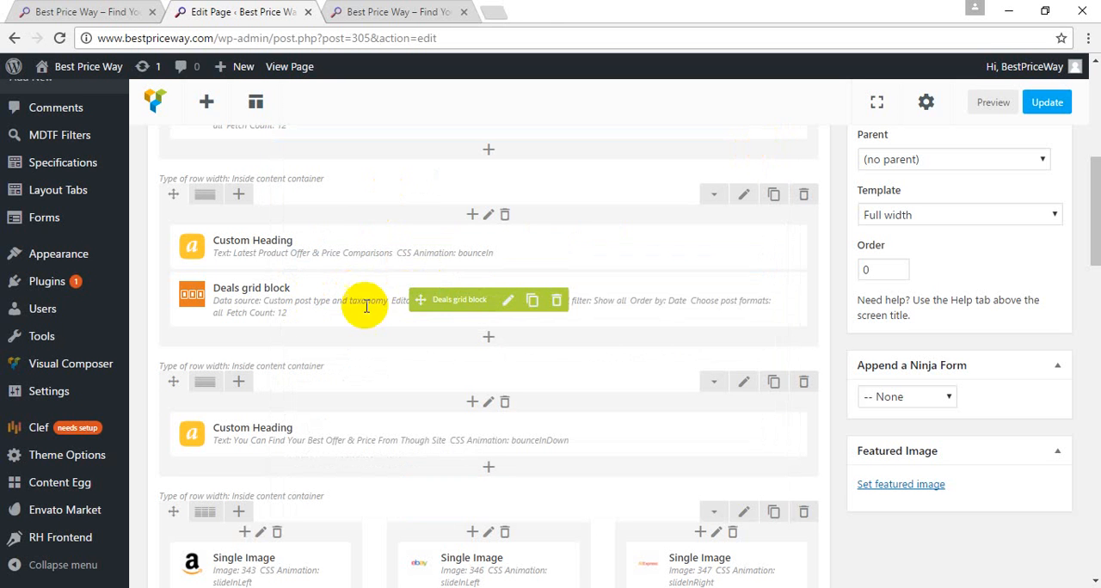
Step: Reopen the Deals grid block's settings, review its data, control and filter panel options, and close them without saving
left_click(509, 301)
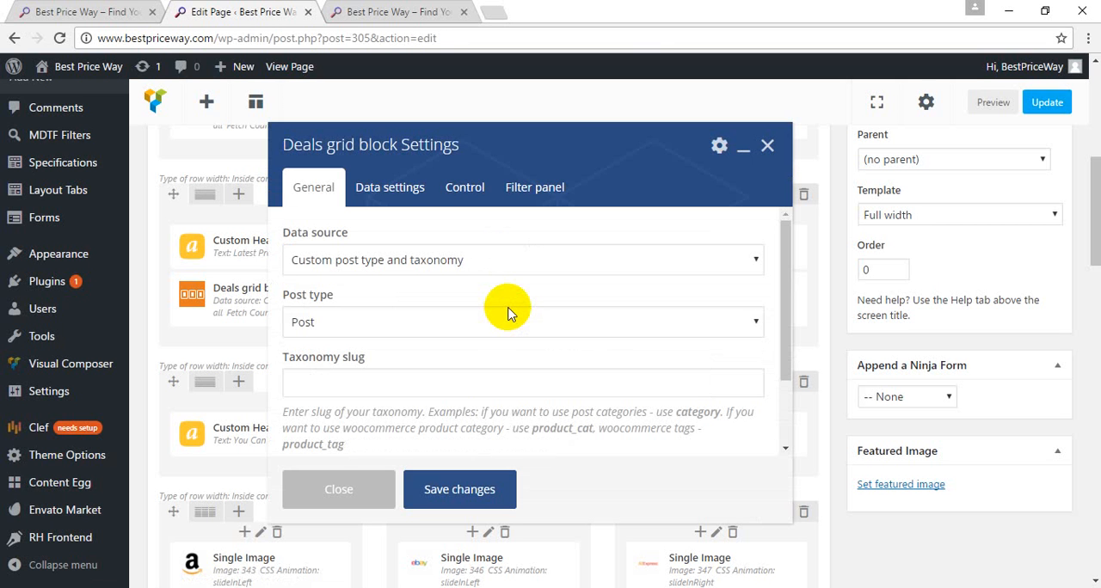
left_click(392, 197)
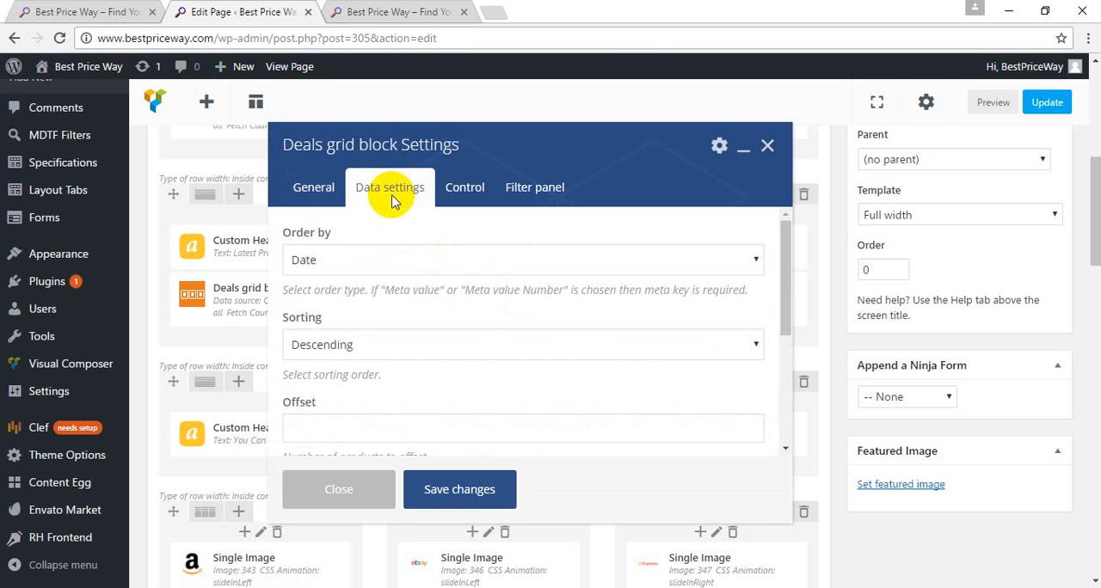
left_click(457, 209)
left_click(553, 201)
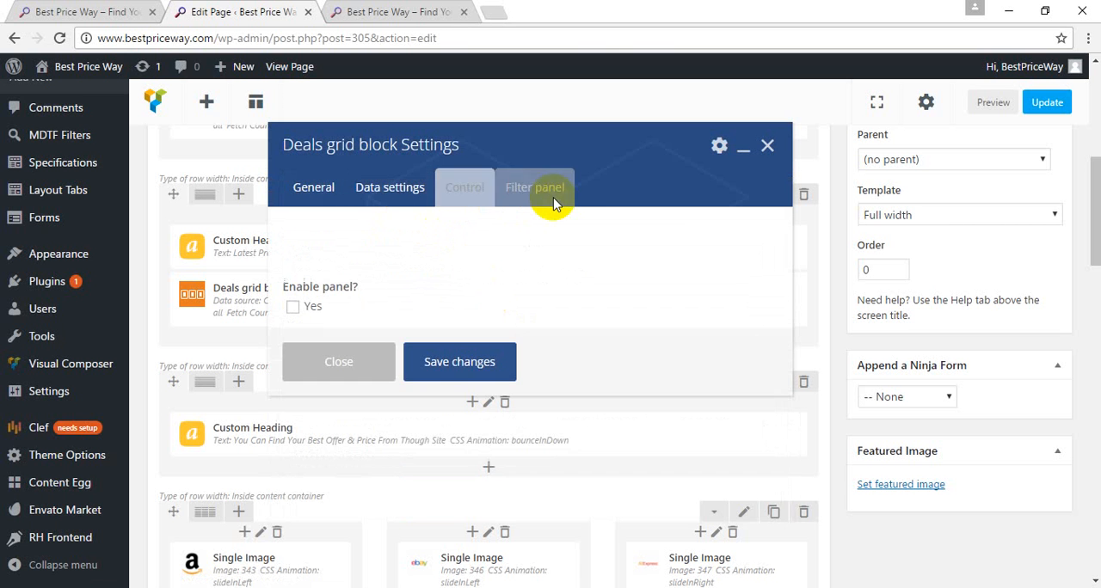
left_click(457, 200)
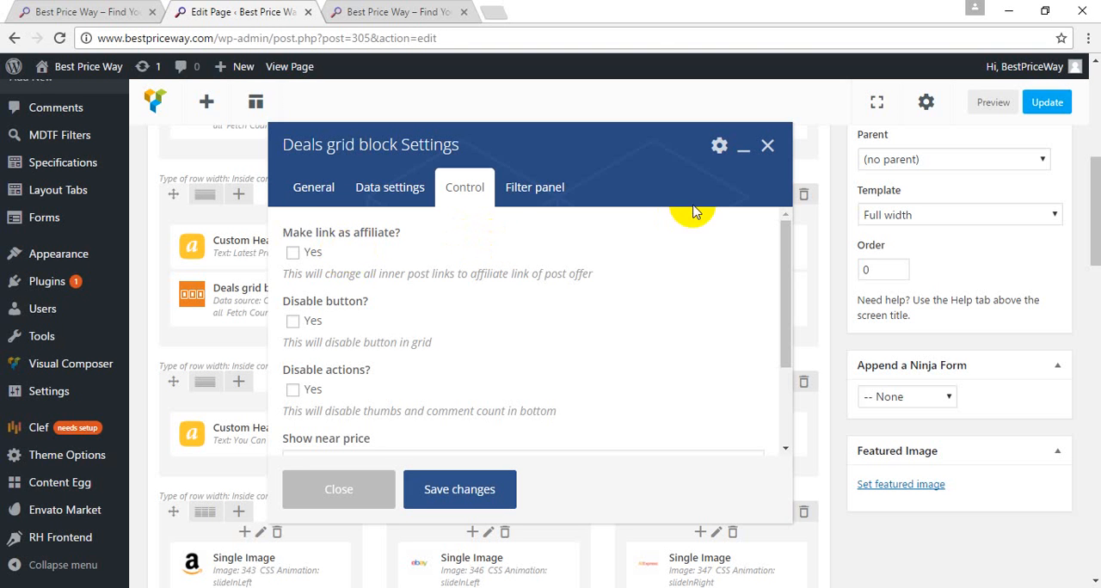
left_click(768, 145)
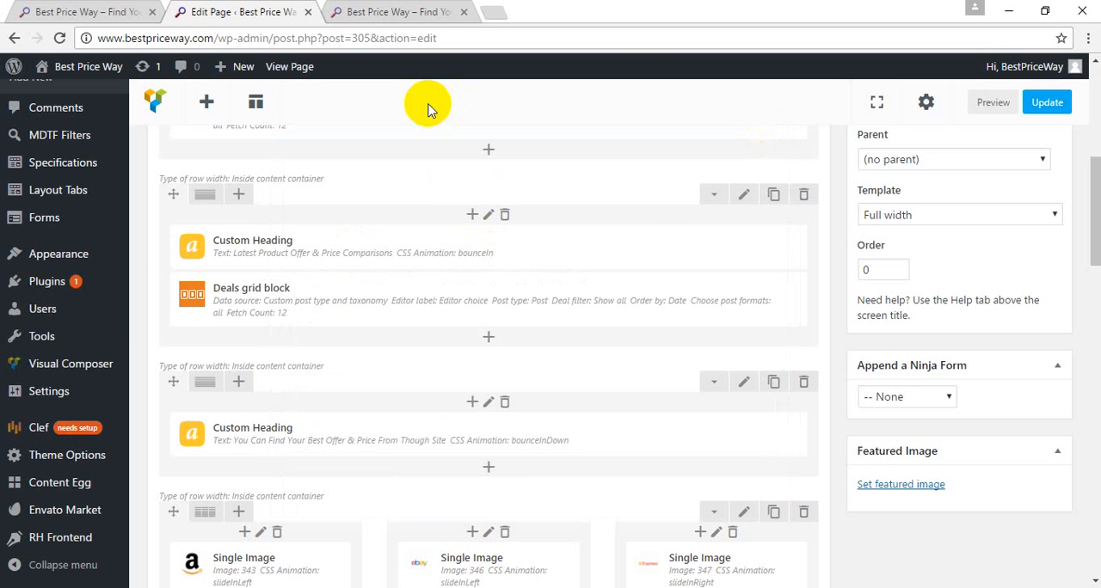
Step: Open the site's installed plugins list and look through the plugins from Akismet to Envato Market
left_click(76, 281)
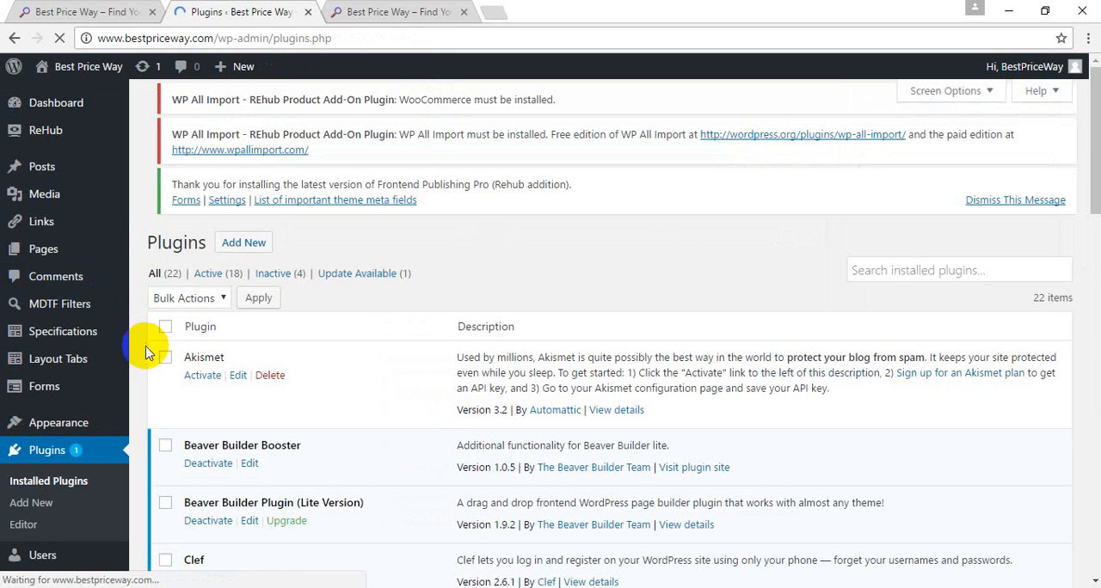
scroll(142, 355, "down", 3)
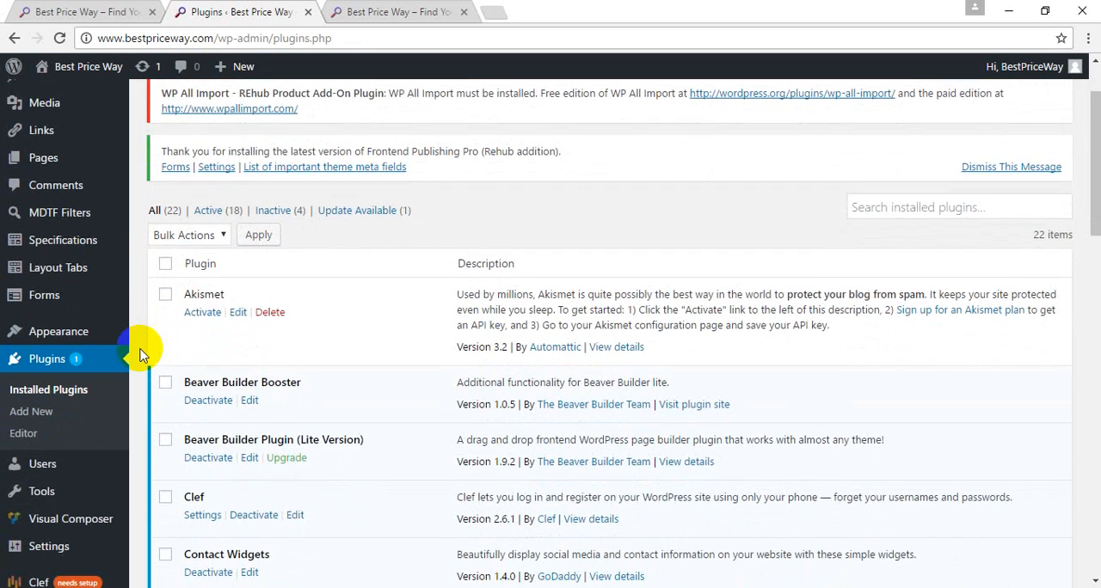
scroll(142, 355, "down", 1)
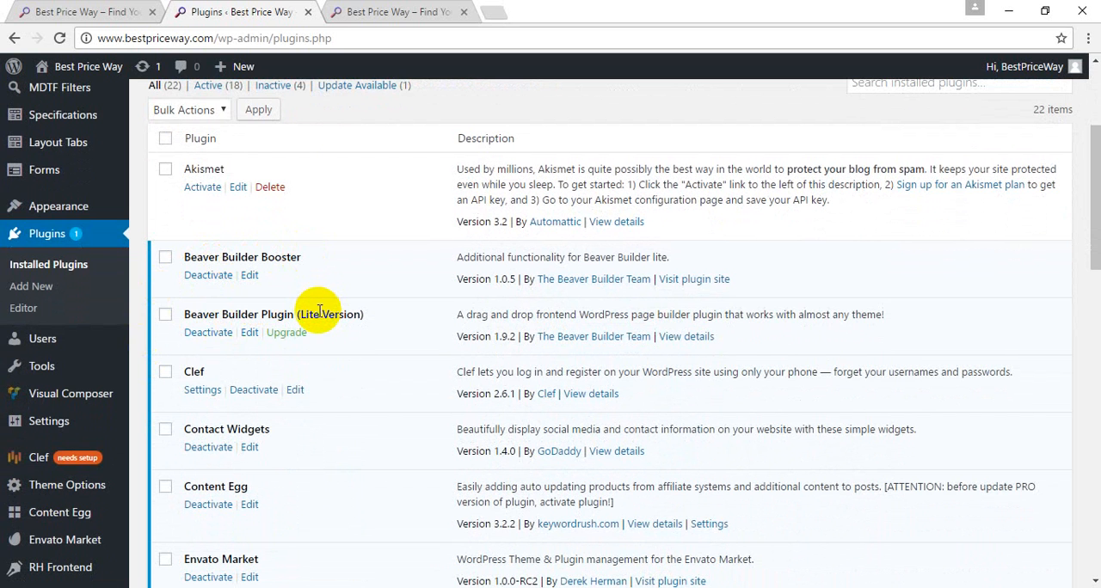
scroll(319, 312, "down", 1)
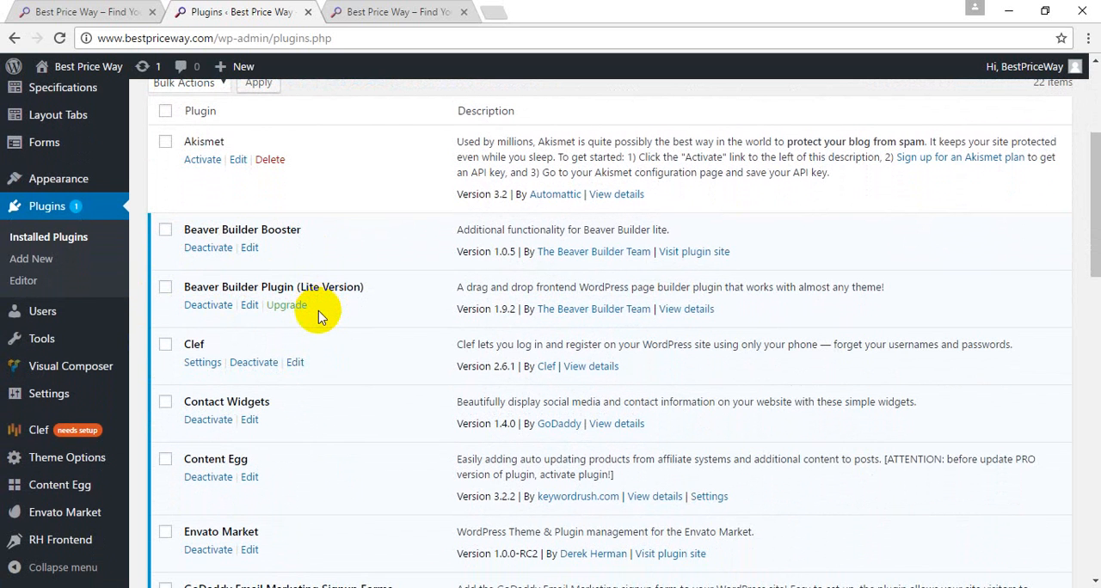
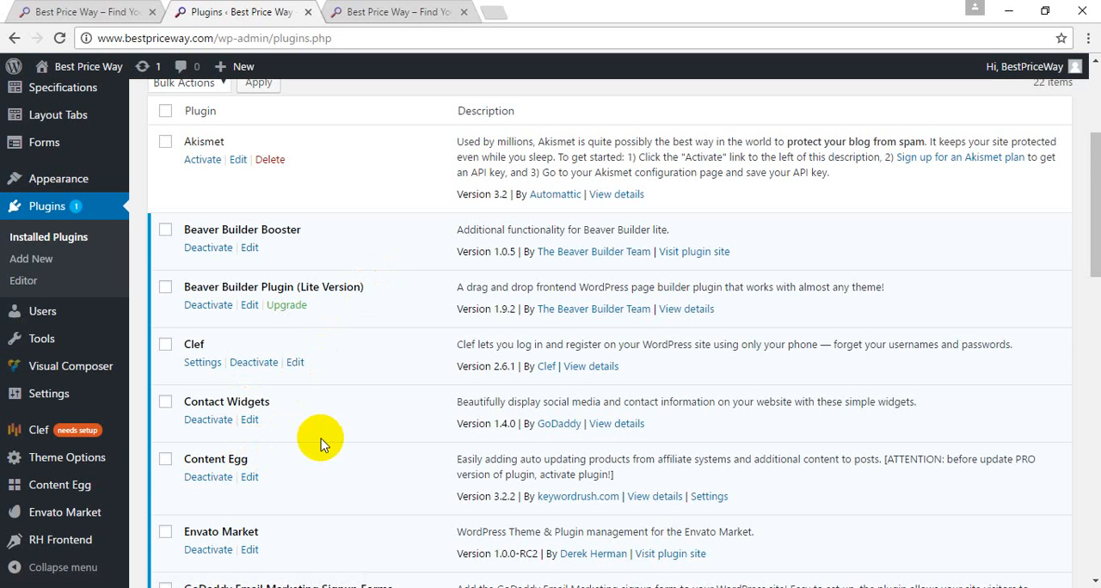
Step: Look through the installed plugins from Envato Market down to the WP All Import - REhub Product Add-On
scroll(321, 438, "down", 3)
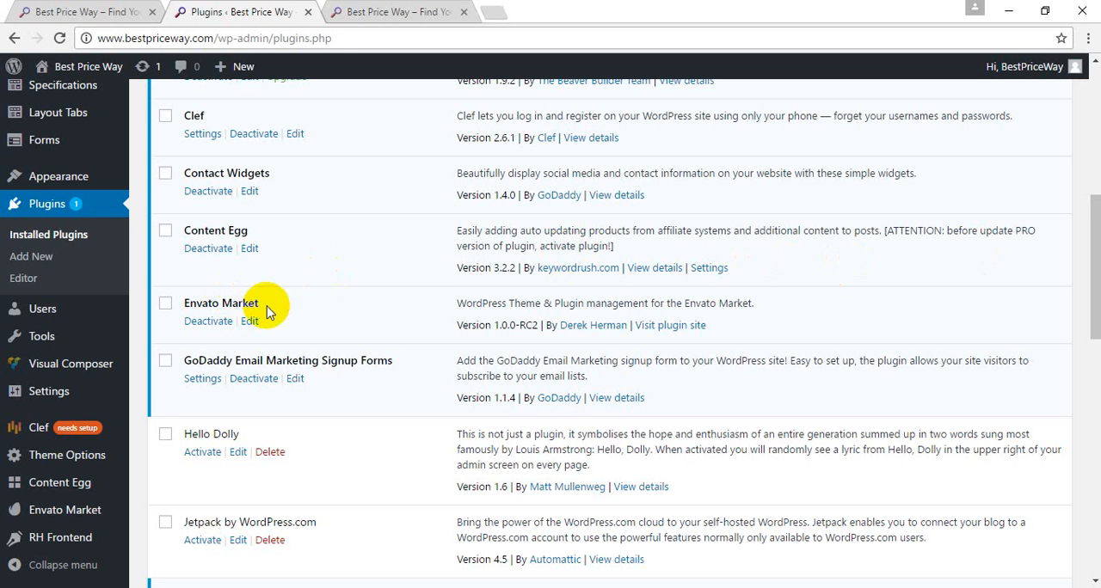
scroll(267, 306, "down", 3)
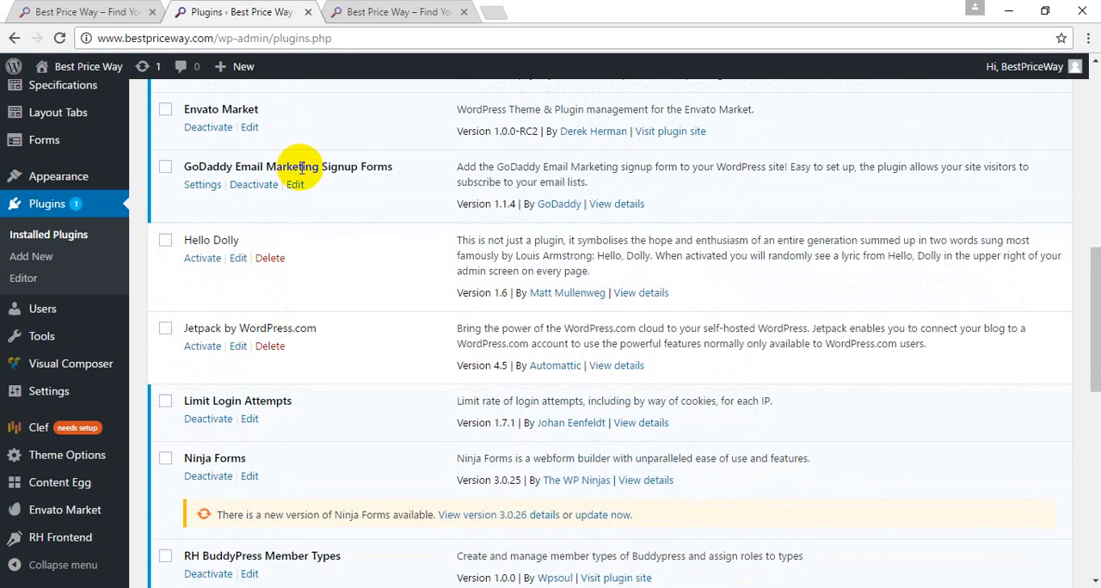
scroll(301, 168, "down", 2)
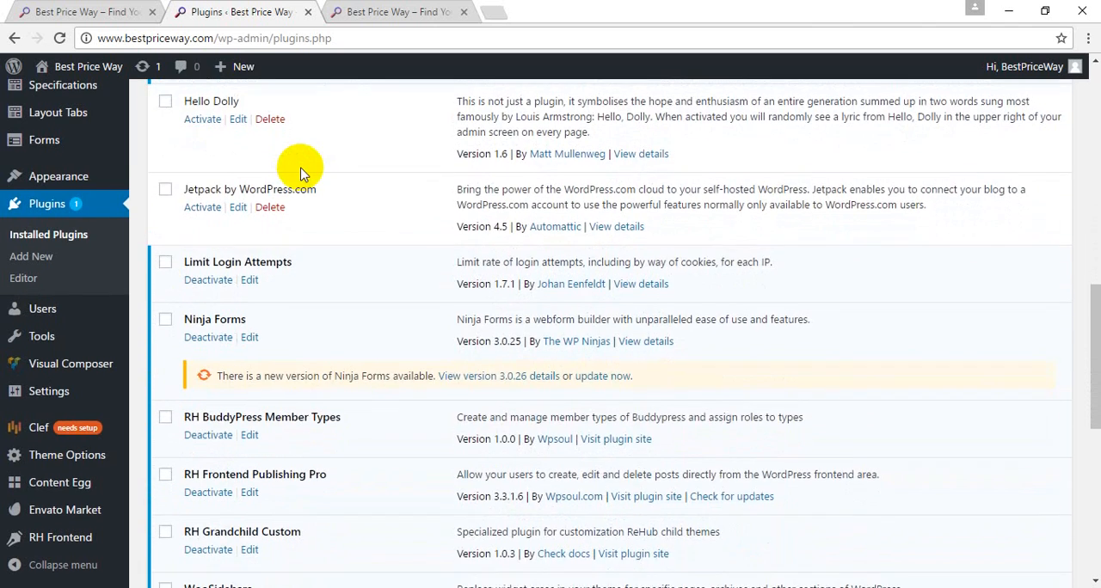
scroll(301, 172, "down", 1)
scroll(263, 142, "down", 1)
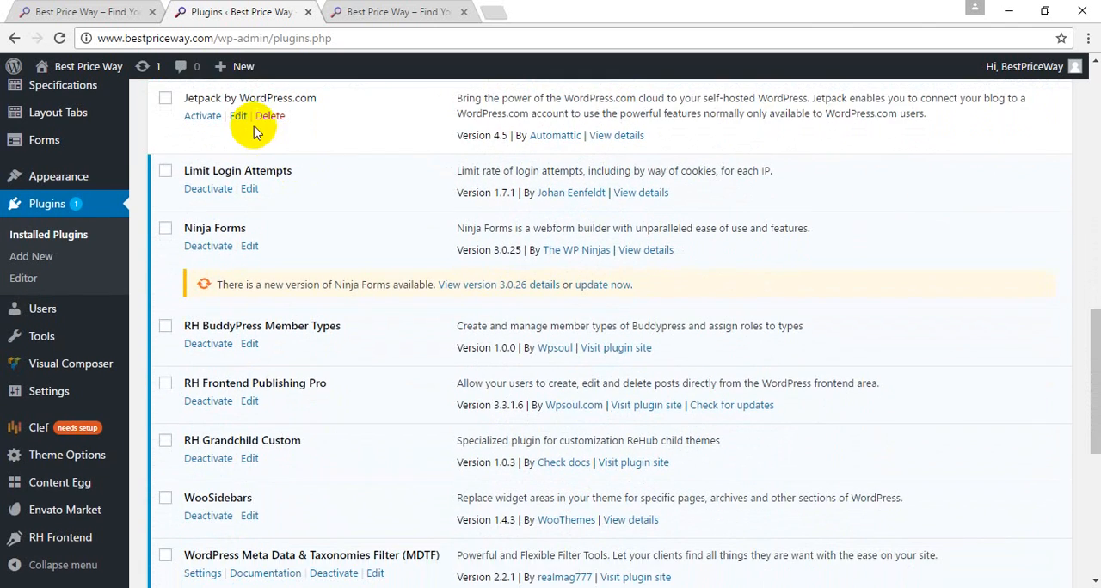
scroll(318, 160, "down", 1)
scroll(318, 160, "up", 4)
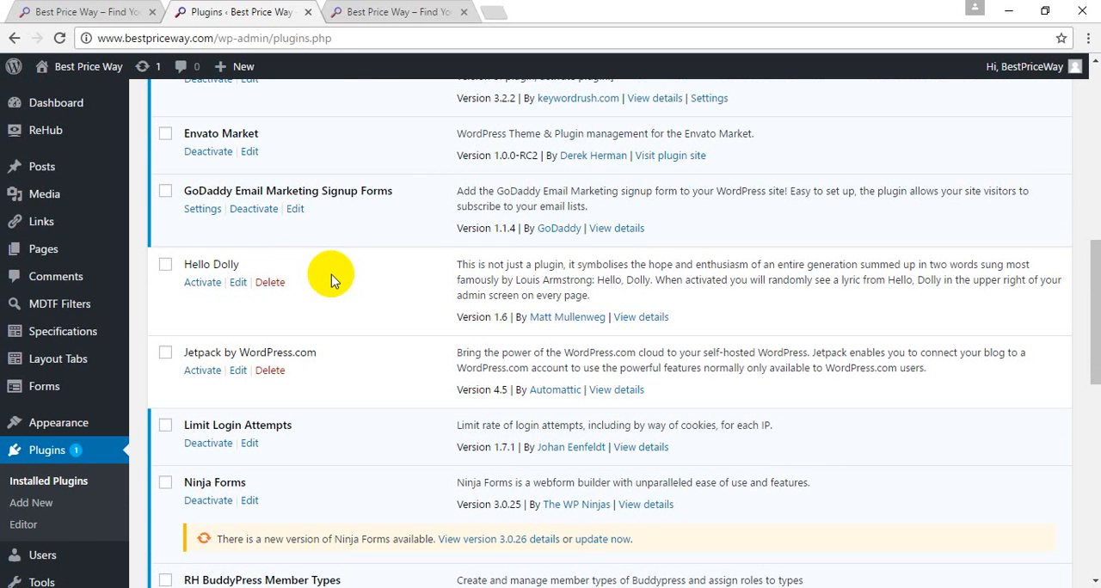
scroll(329, 277, "down", 1)
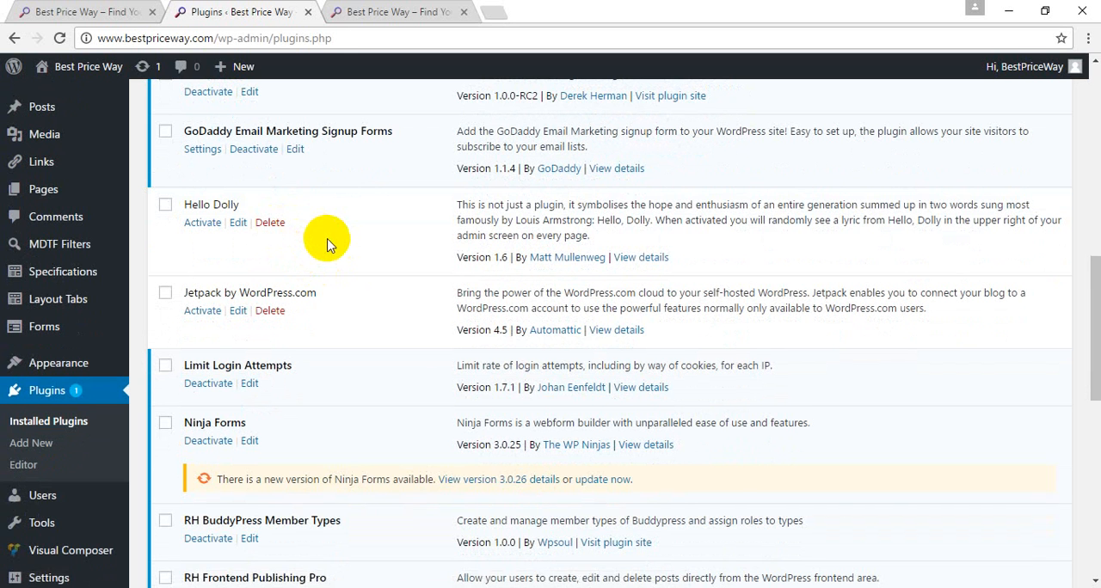
scroll(327, 243, "down", 2)
scroll(327, 241, "down", 1)
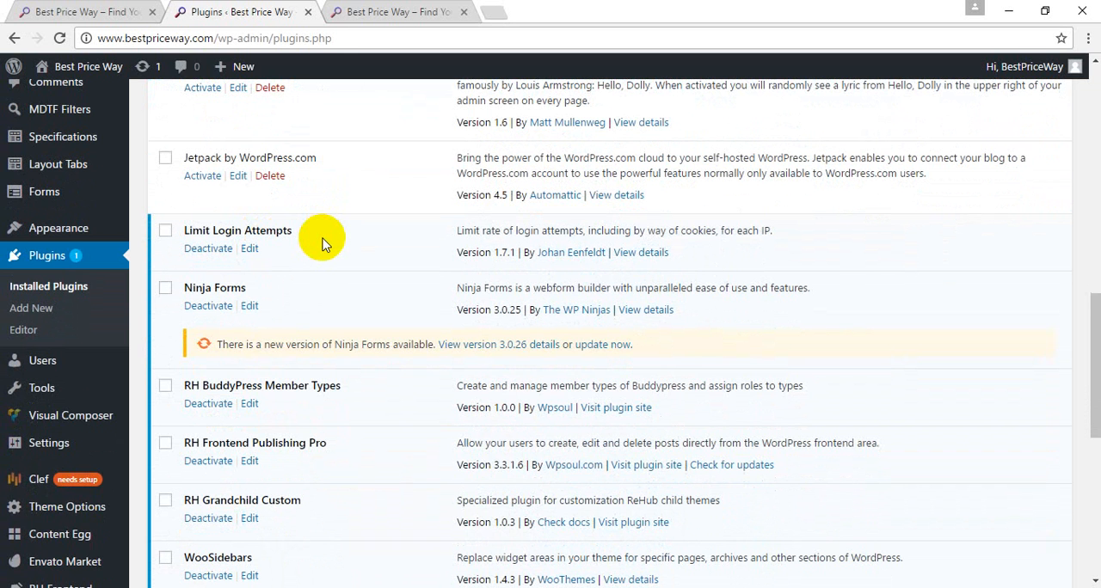
scroll(323, 244, "up", 2)
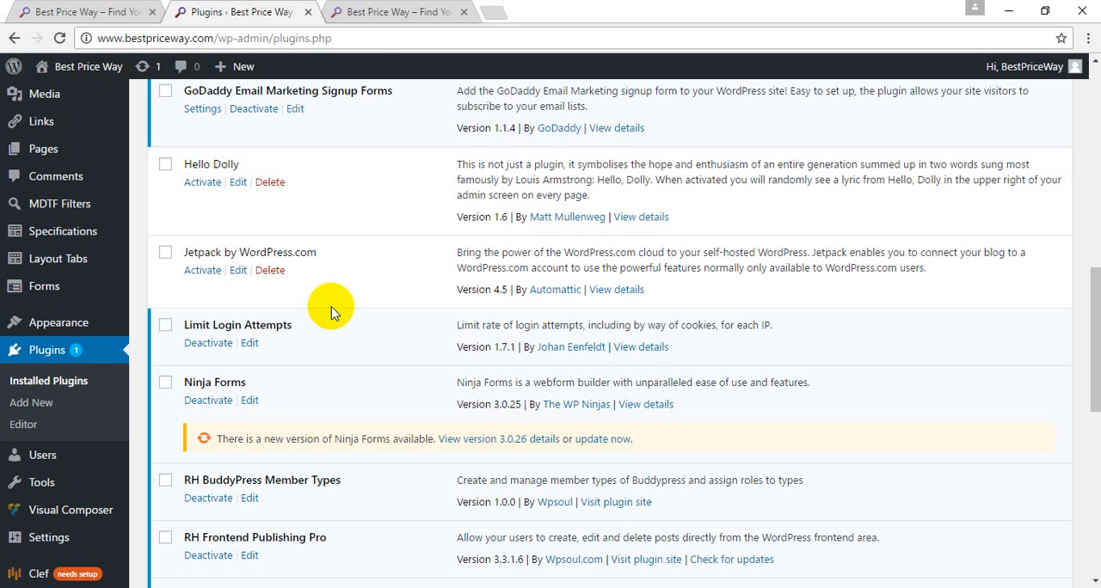
scroll(332, 312, "down", 1)
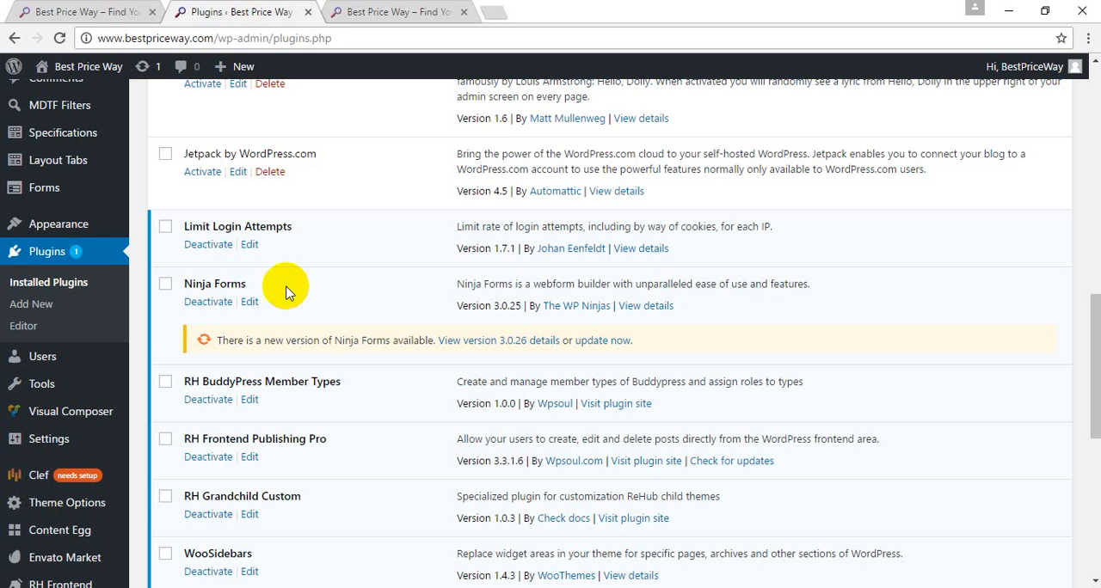
scroll(286, 293, "down", 2)
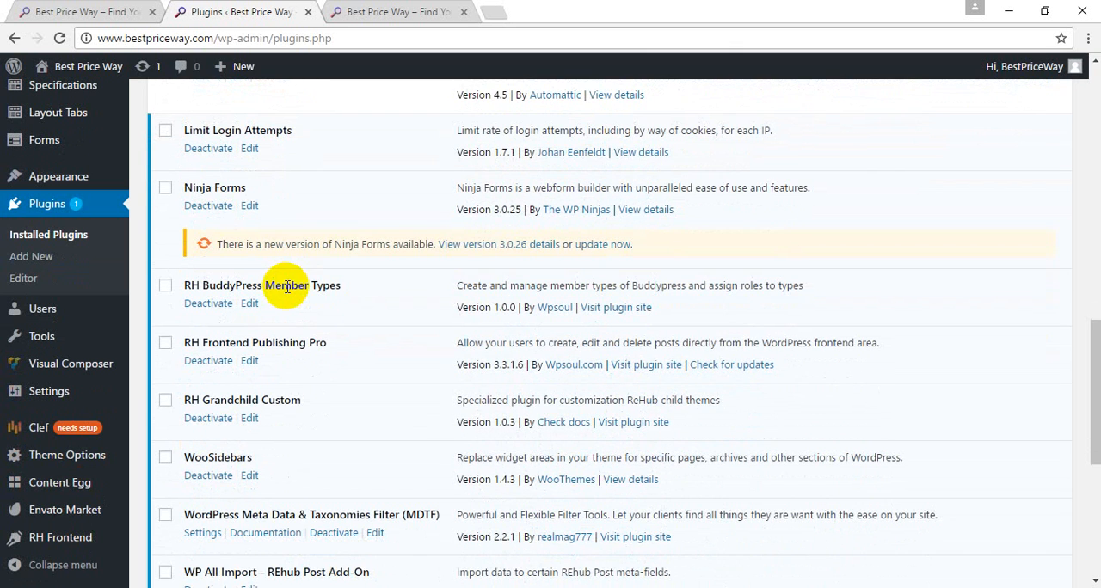
scroll(286, 288, "down", 1)
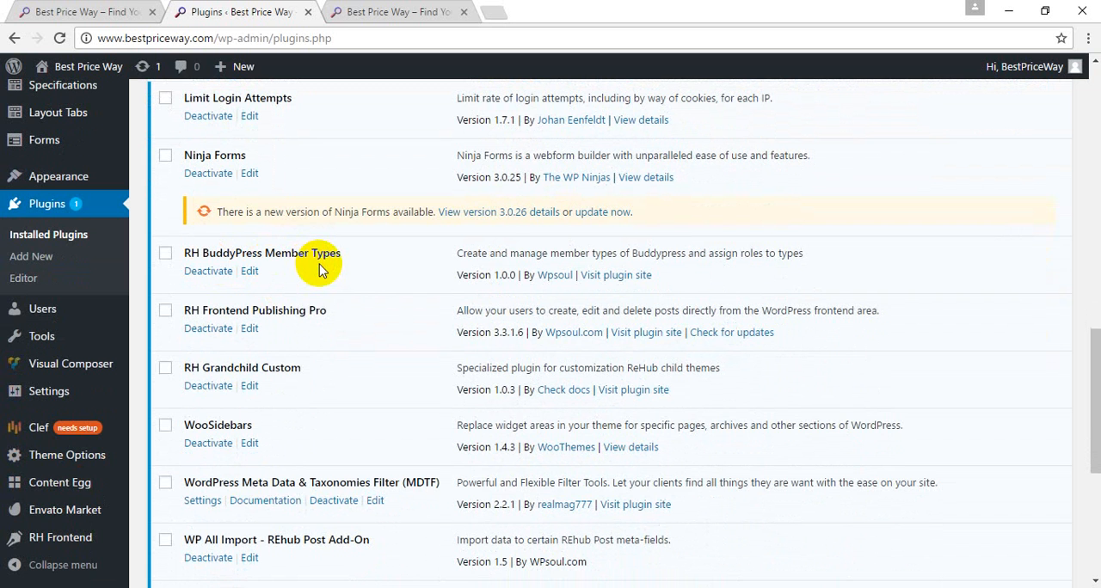
scroll(357, 333, "down", 1)
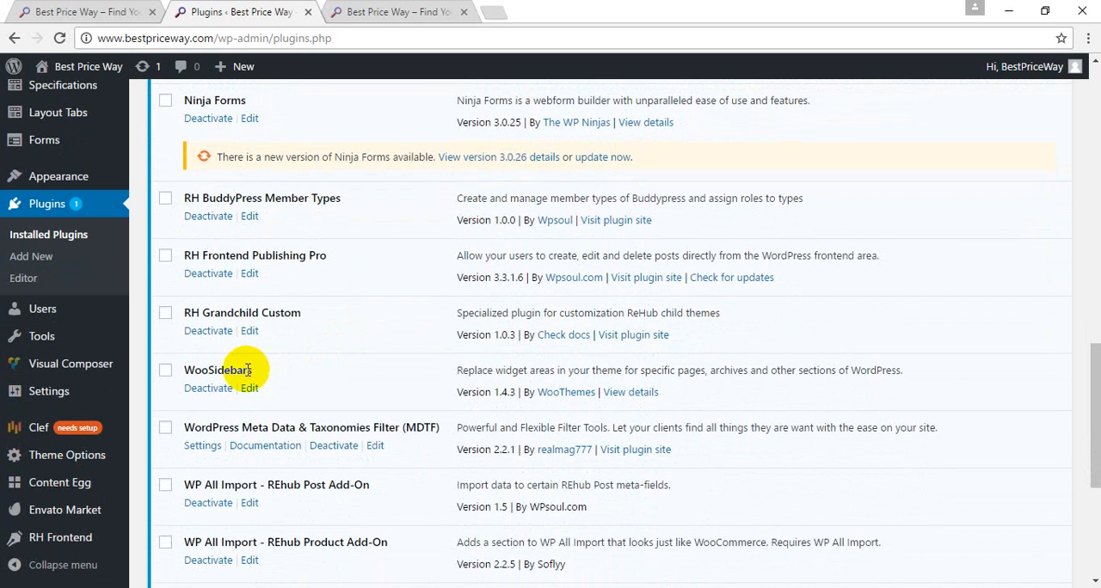
Step: Open the sheepskin women's messenger bag post from the site's front page and look through its price comparison and offers
left_click(90, 9)
left_click(418, 11)
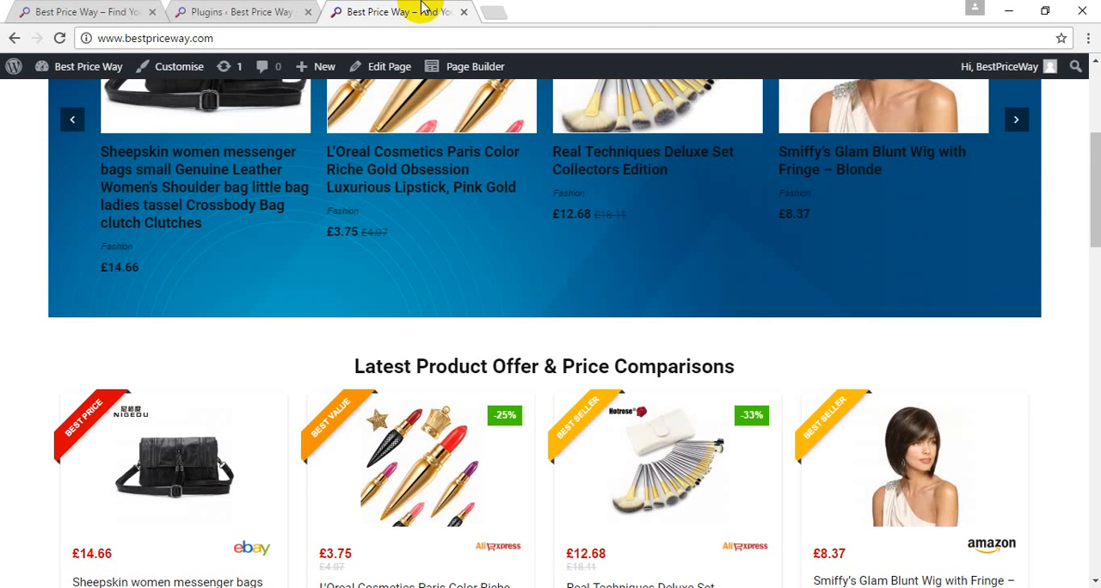
left_click(204, 465)
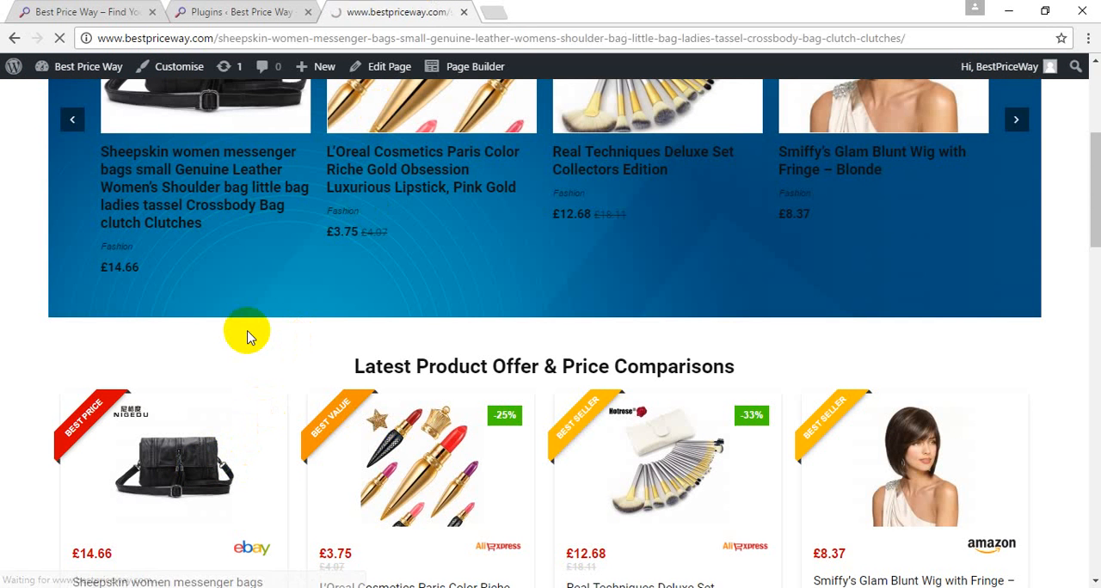
scroll(341, 393, "down", 8)
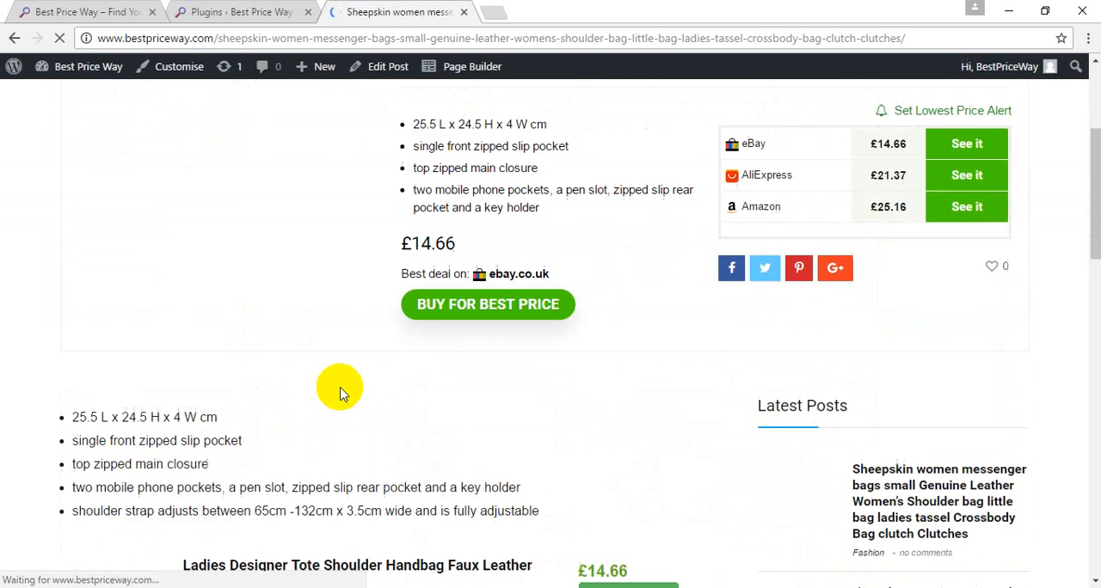
scroll(340, 392, "down", 4)
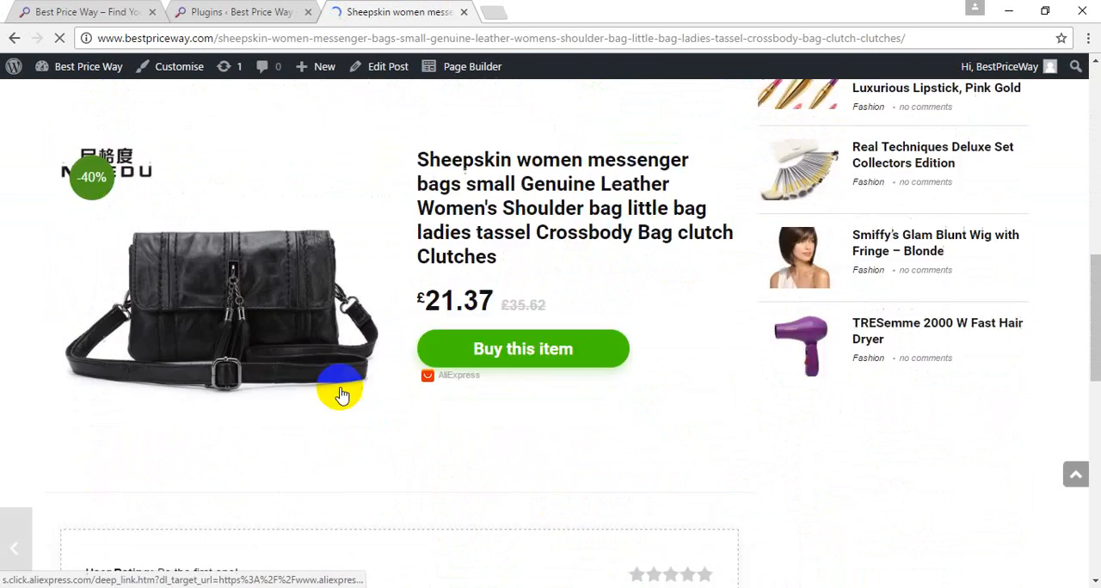
Step: Go to the previous post, the L'Oreal Color Riche lipstick, and look through it down to the related articles and comment form
mouse_move(82, 538)
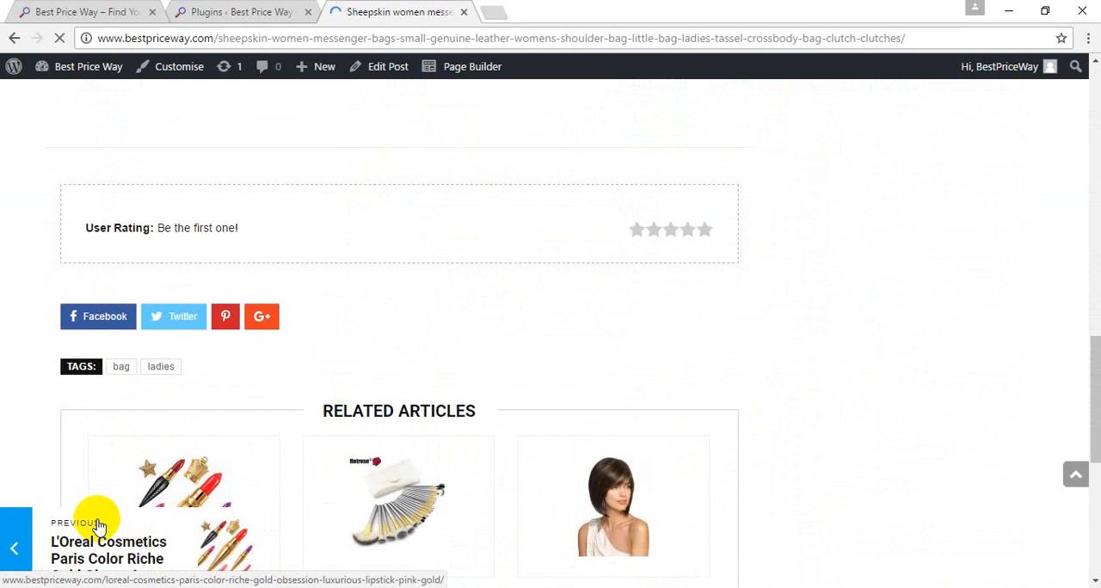
left_click(110, 10)
left_click(232, 10)
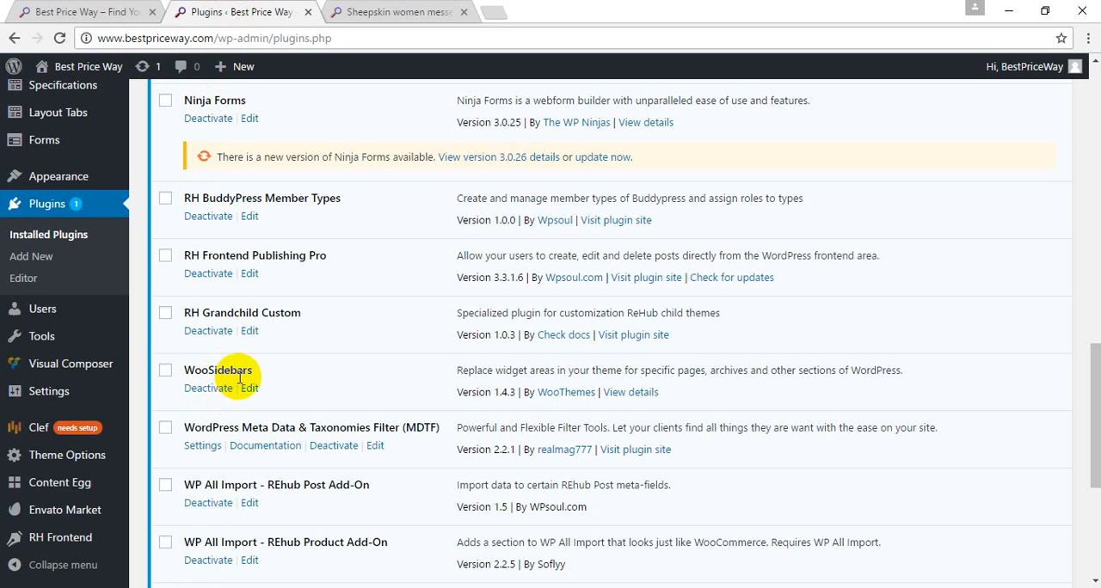
left_click(368, 12)
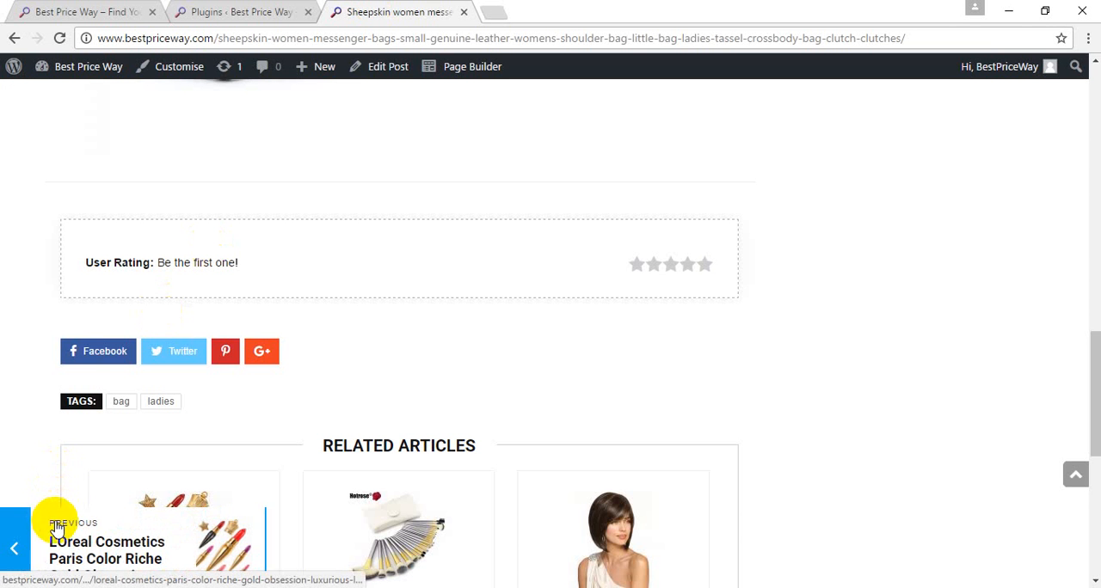
left_click(96, 547)
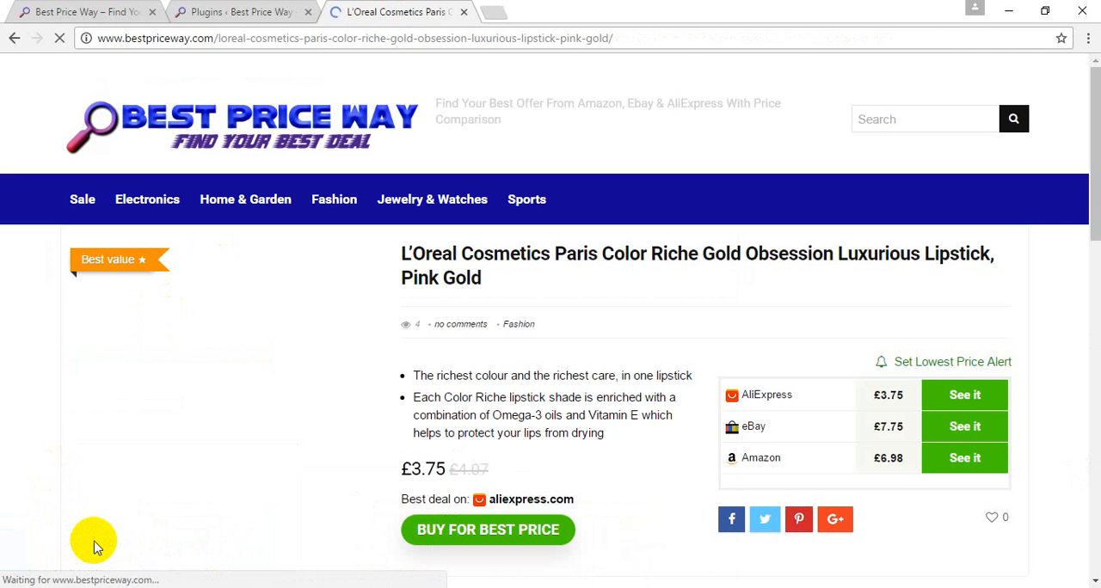
scroll(96, 548, "down", 1)
scroll(96, 548, "down", 15)
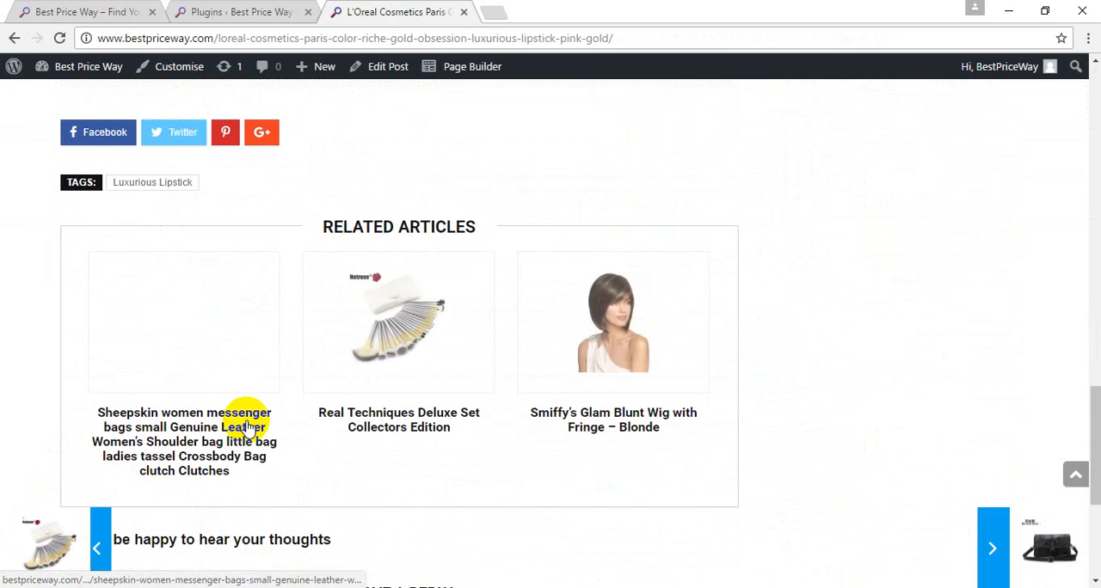
scroll(401, 447, "down", 2)
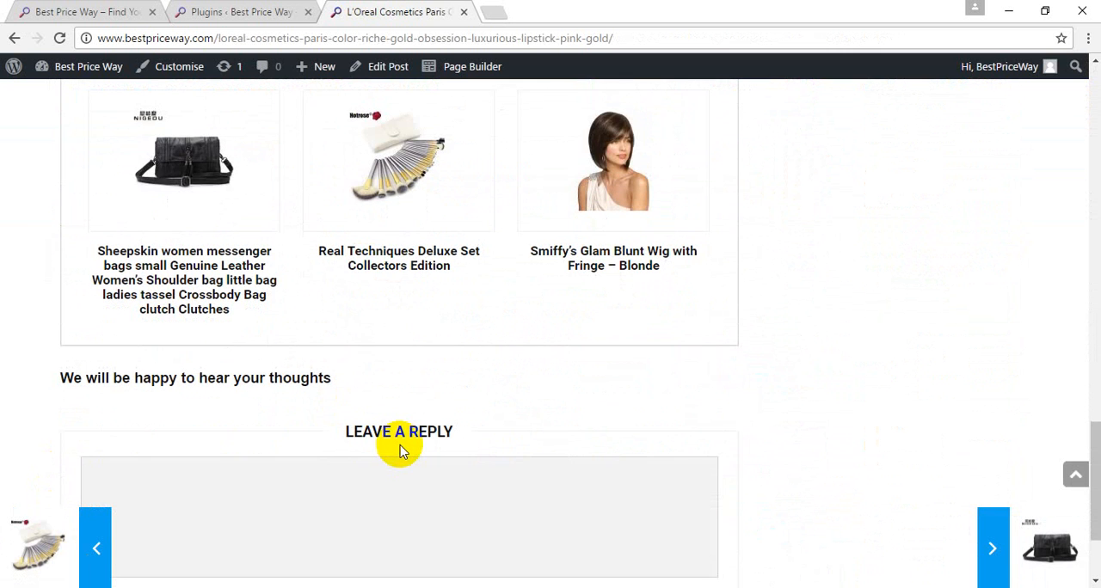
scroll(401, 447, "down", 3)
mouse_move(89, 572)
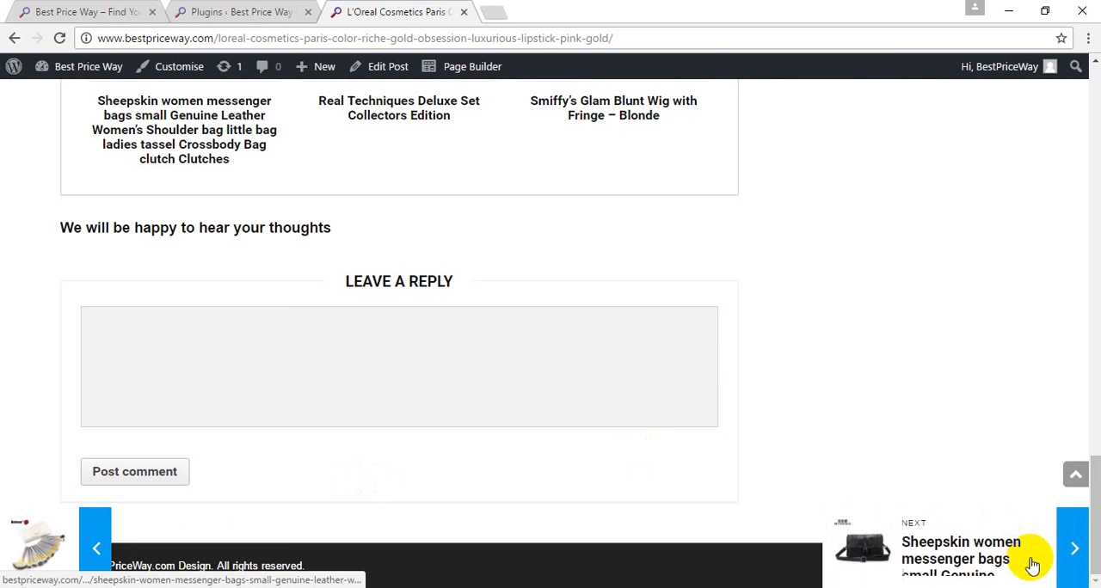
Step: Return to the installed plugins list and review the remaining plugins from WooSidebars to Yoast SEO
left_click(241, 12)
scroll(211, 228, "down", 3)
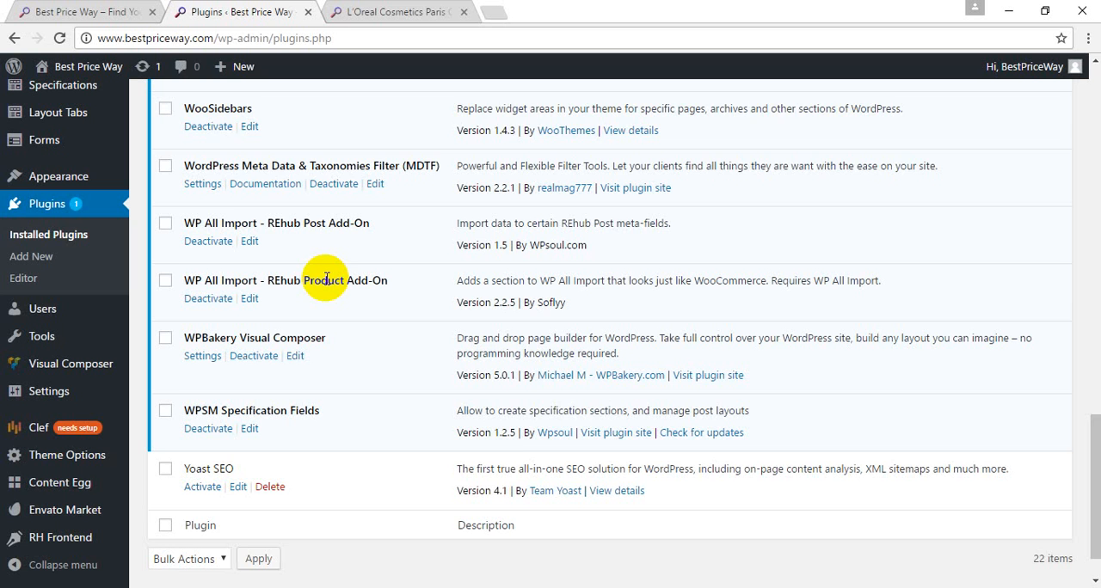
scroll(327, 279, "down", 1)
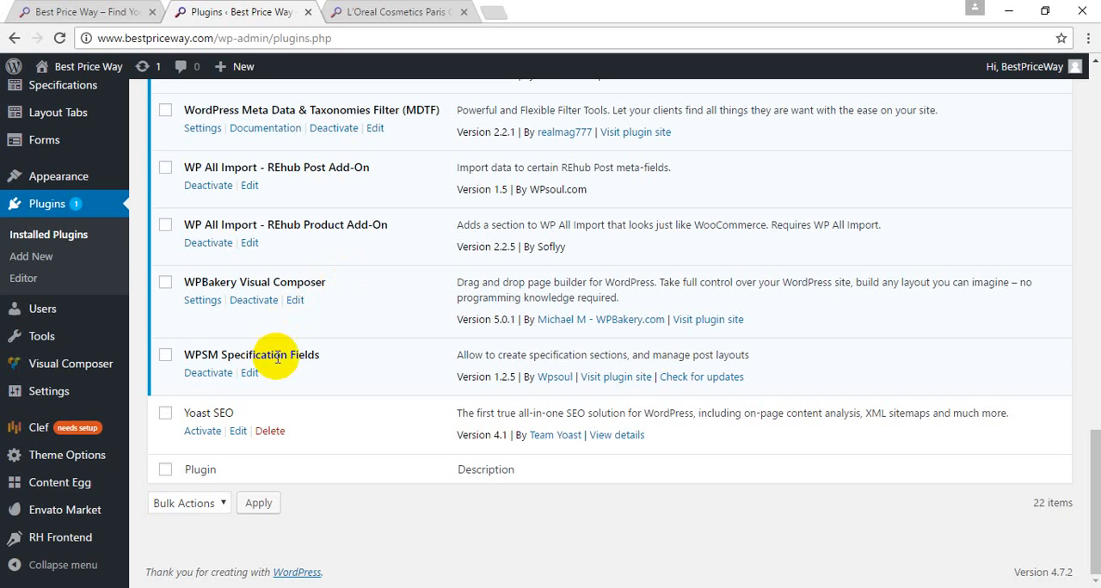
left_click(114, 263)
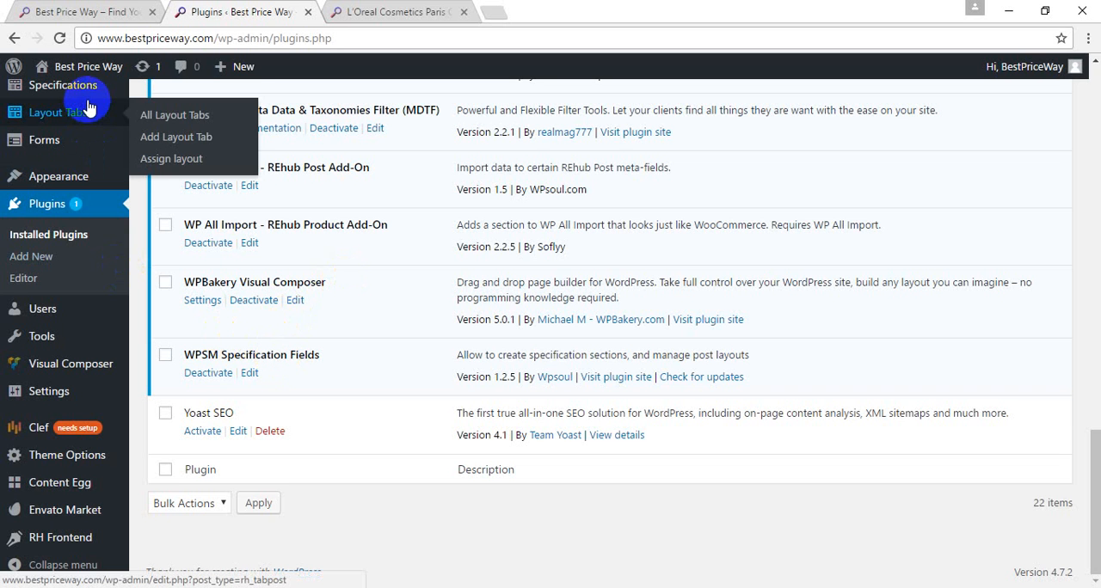
mouse_move(88, 94)
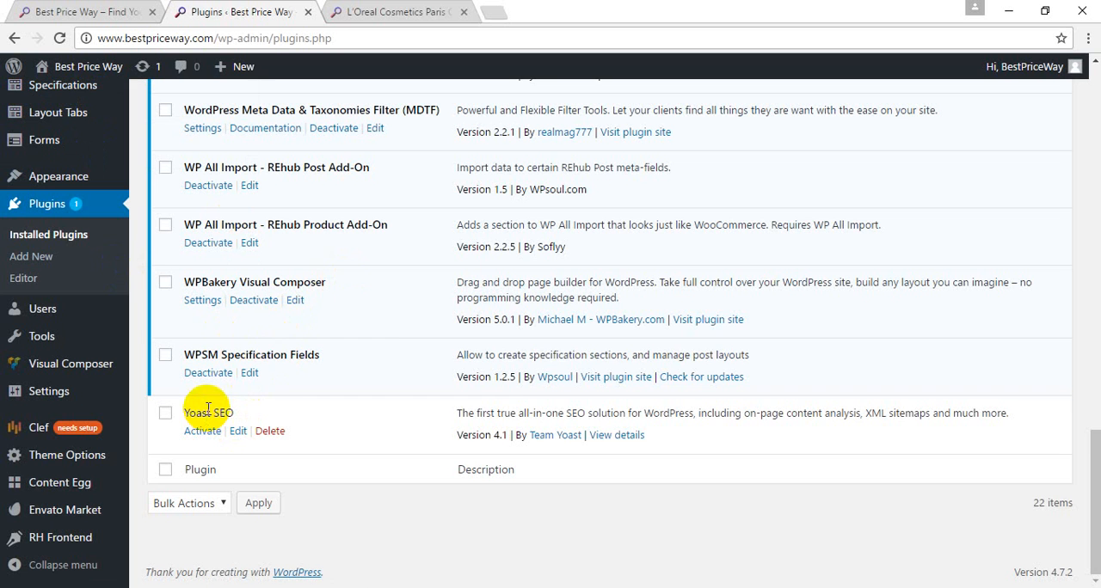
left_click(389, 9)
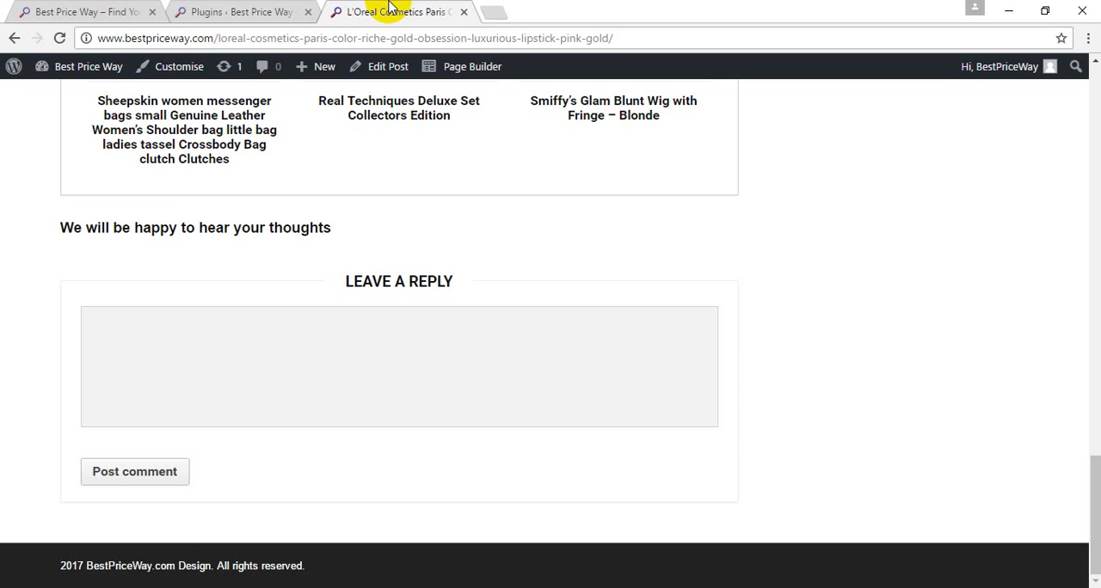
left_click(235, 8)
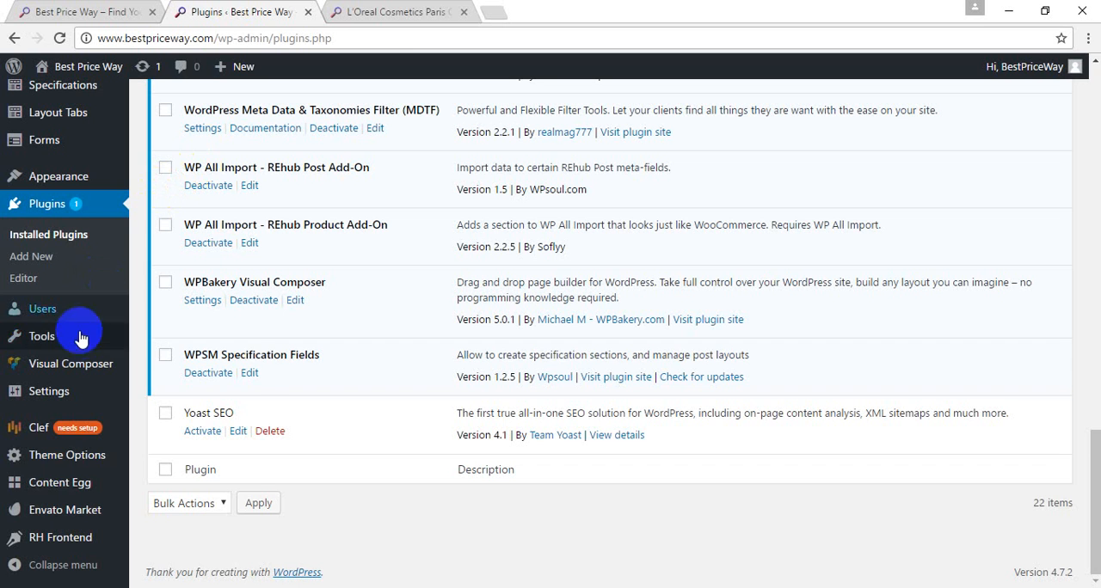
Step: Review Content Egg's general settings and open its Amazon module settings
mouse_move(75, 495)
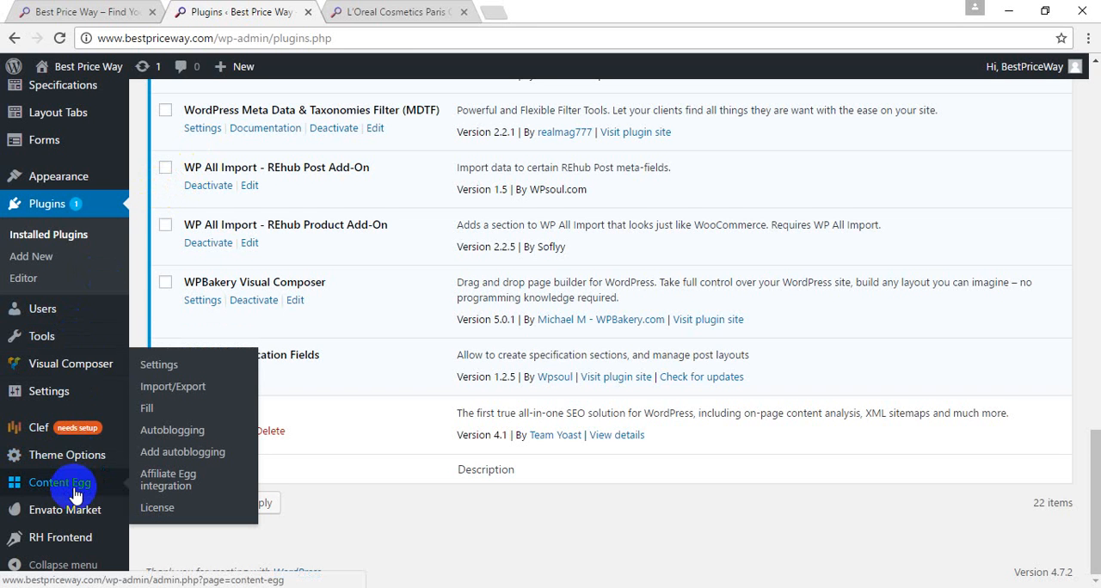
left_click(76, 494)
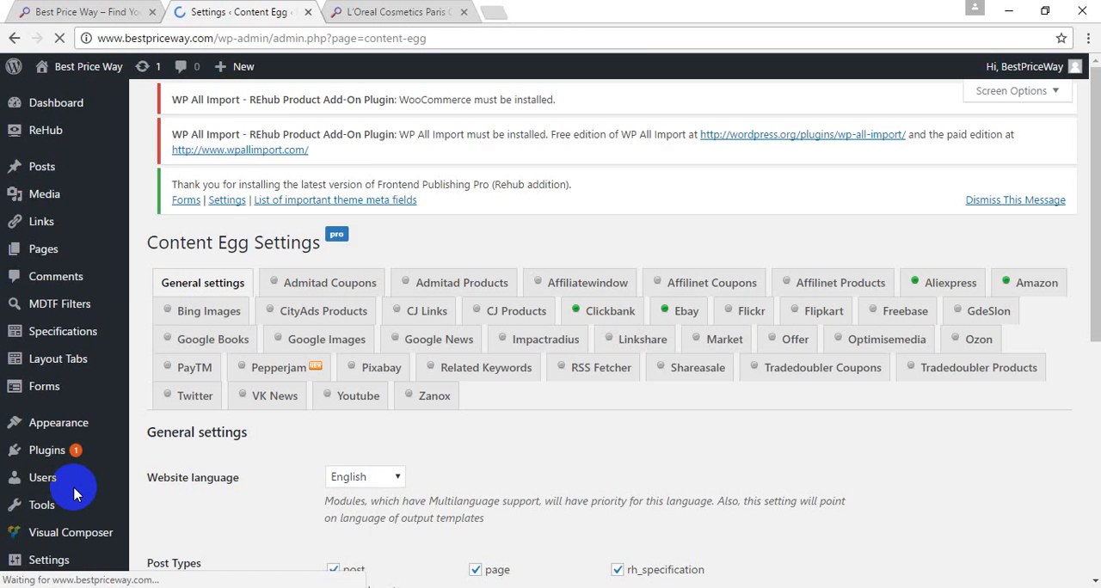
mouse_move(76, 494)
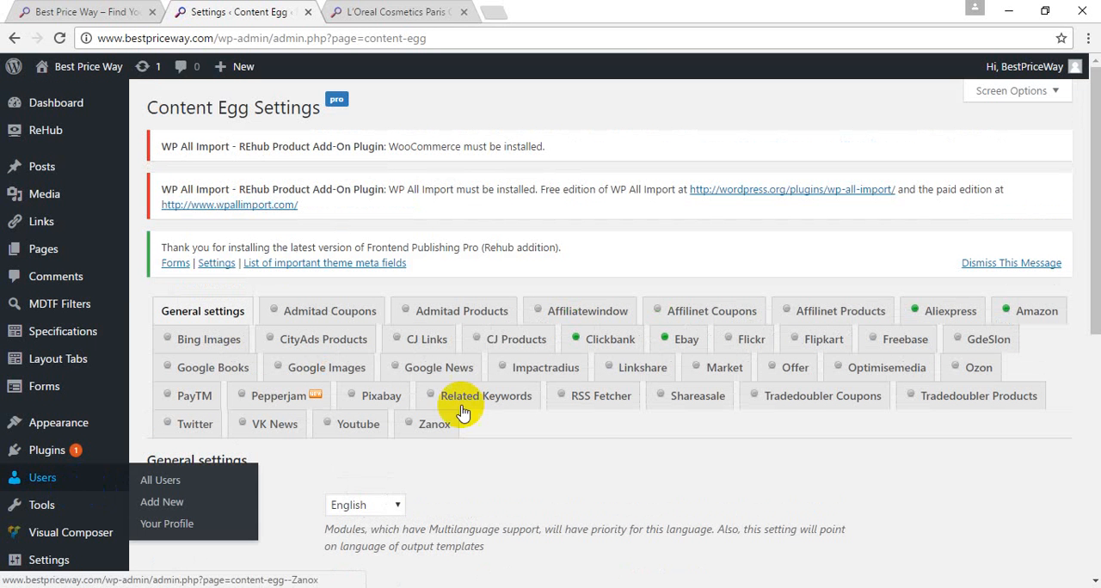
scroll(577, 460, "down", 3)
scroll(583, 469, "down", 3)
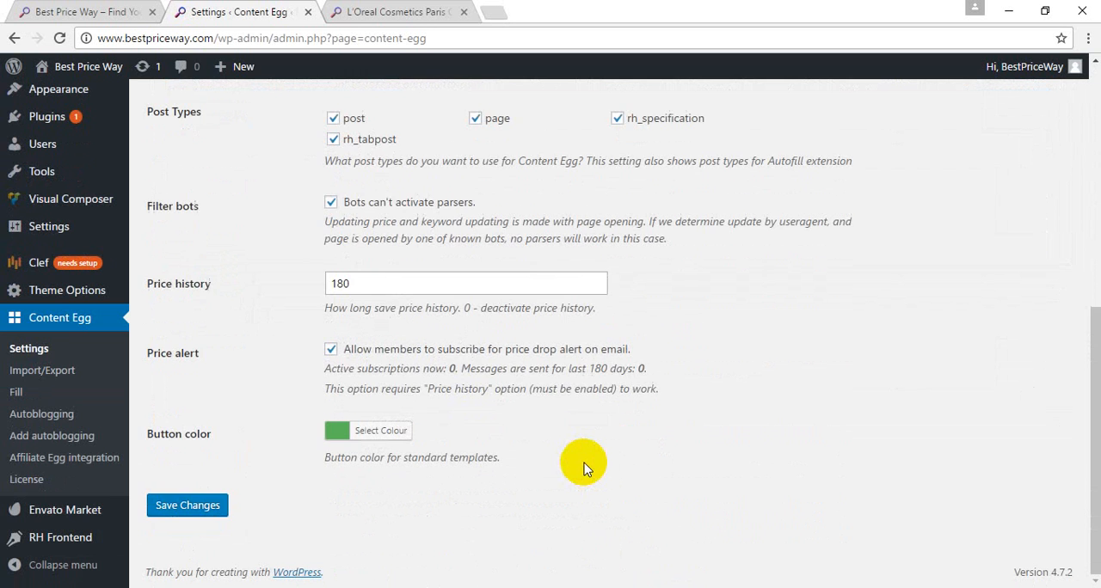
scroll(583, 468, "up", 6)
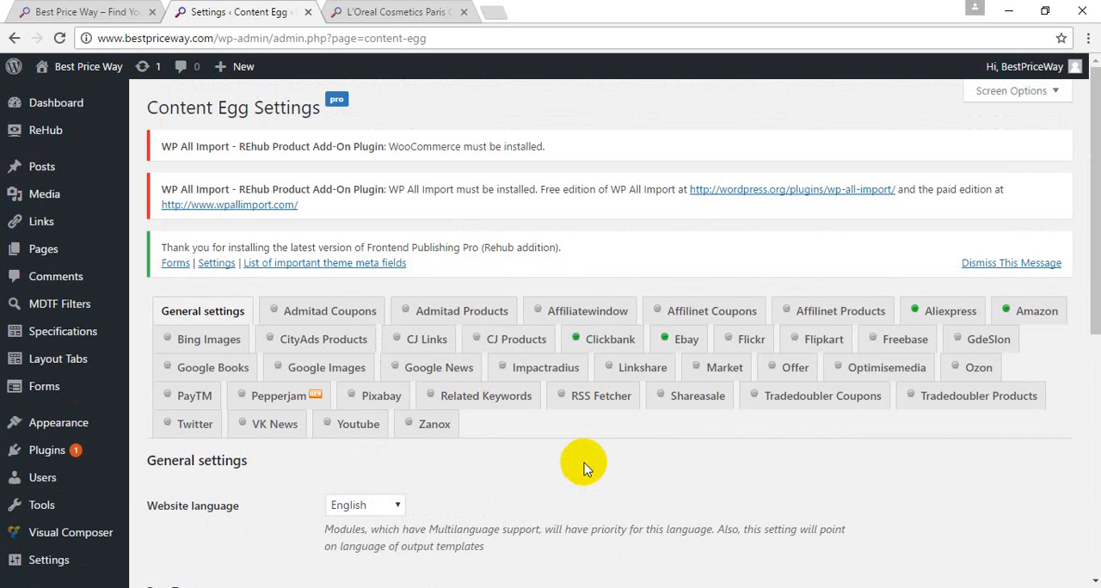
left_click(1036, 315)
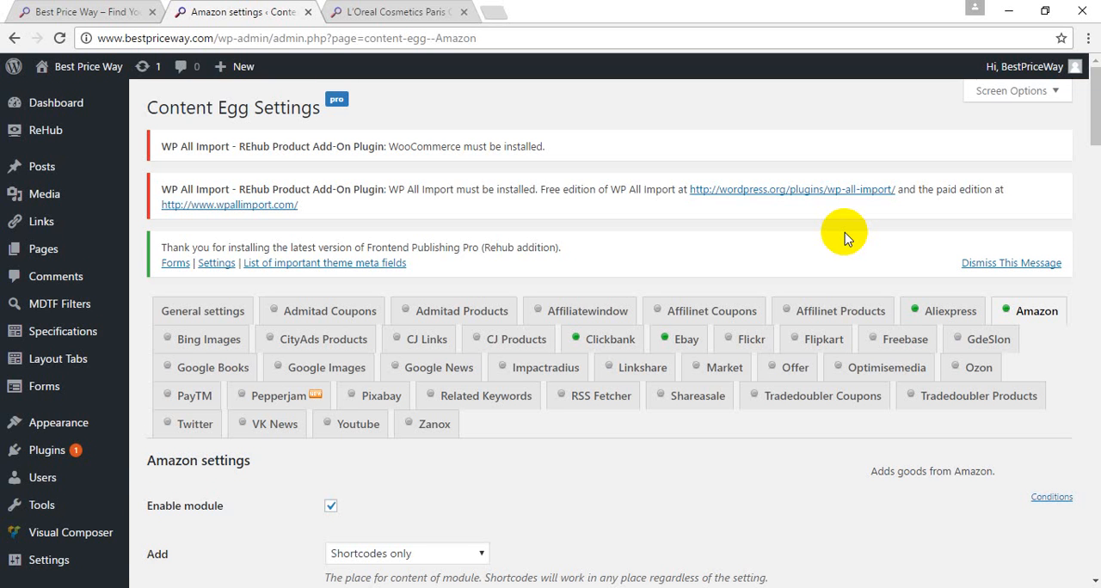
Step: Review Content Egg's Amazon module settings, from the API access and locale options through the search filters to the per-locale tracking IDs
scroll(844, 238, "down", 10)
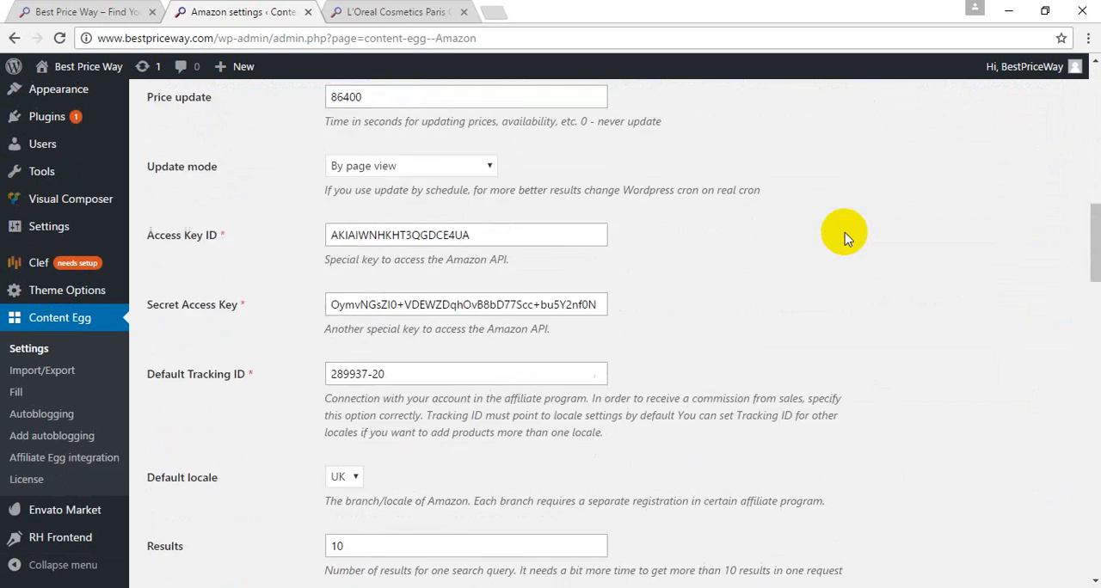
scroll(844, 238, "down", 10)
scroll(843, 238, "up", 2)
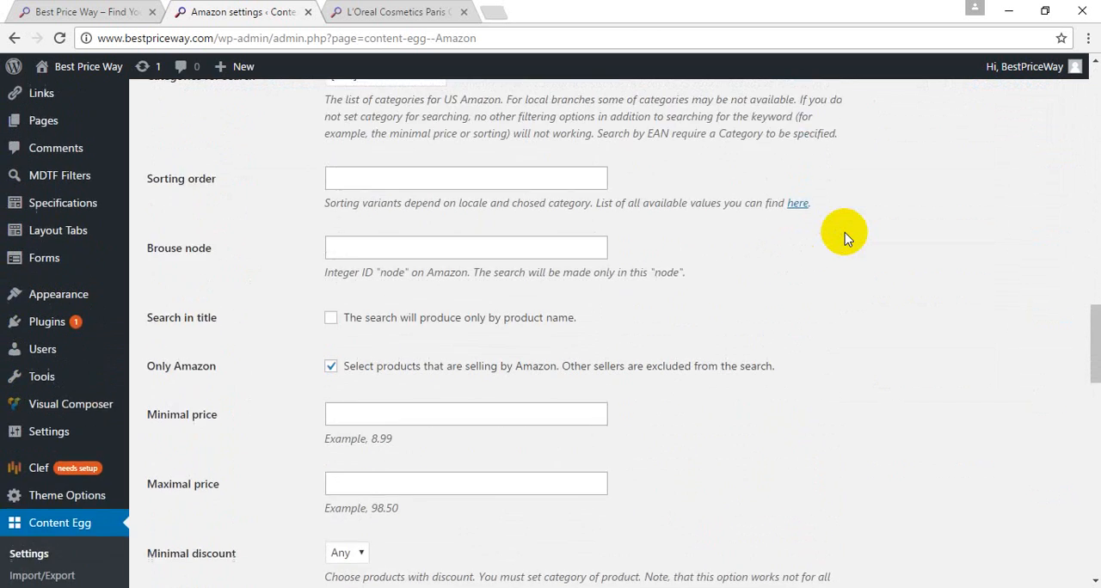
scroll(843, 238, "up", 4)
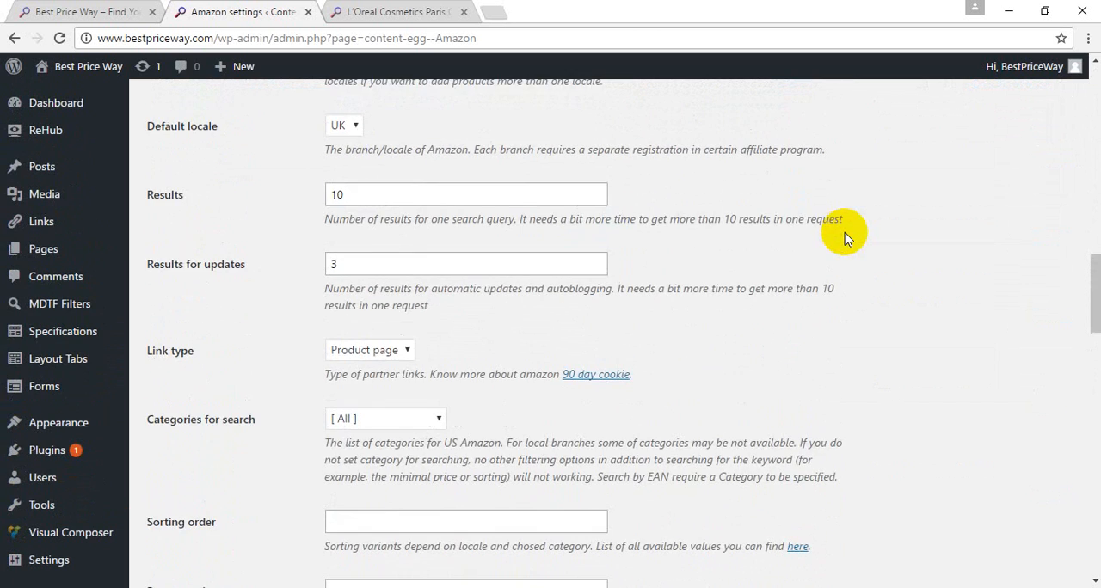
scroll(843, 238, "up", 2)
scroll(844, 238, "down", 6)
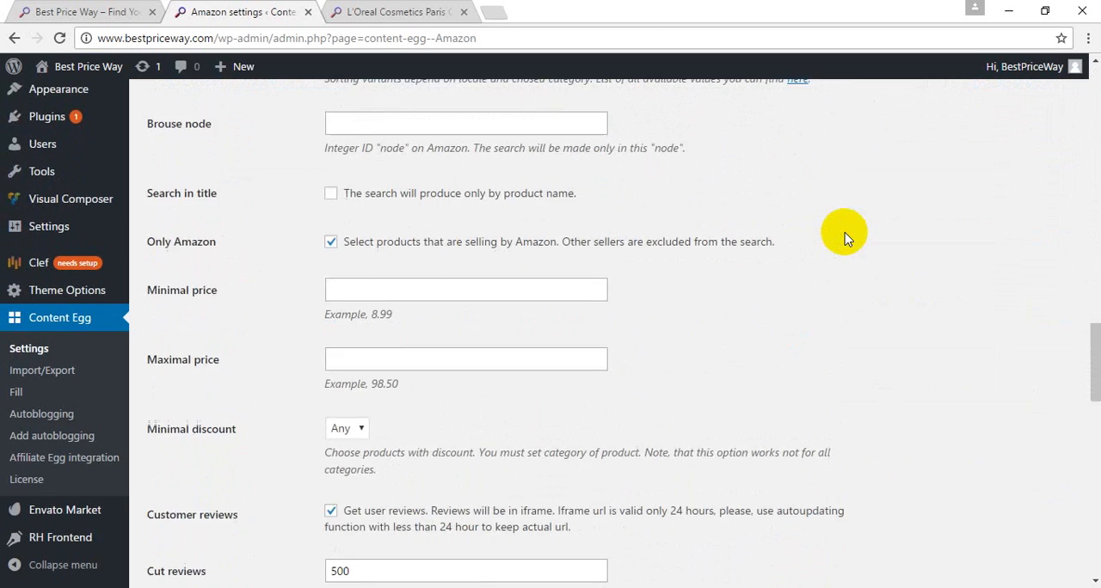
scroll(844, 238, "down", 6)
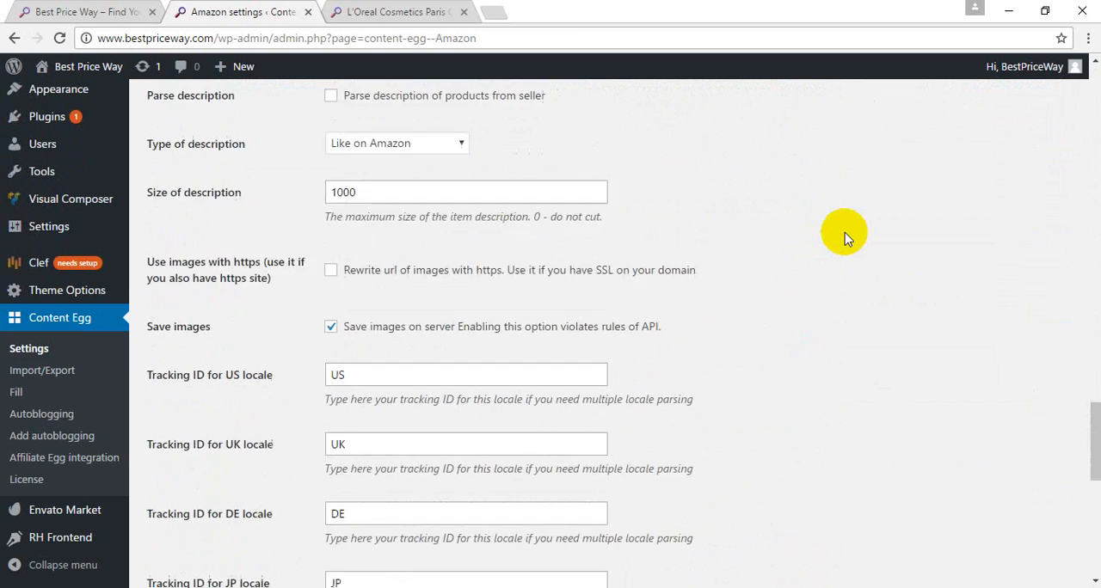
scroll(844, 238, "down", 7)
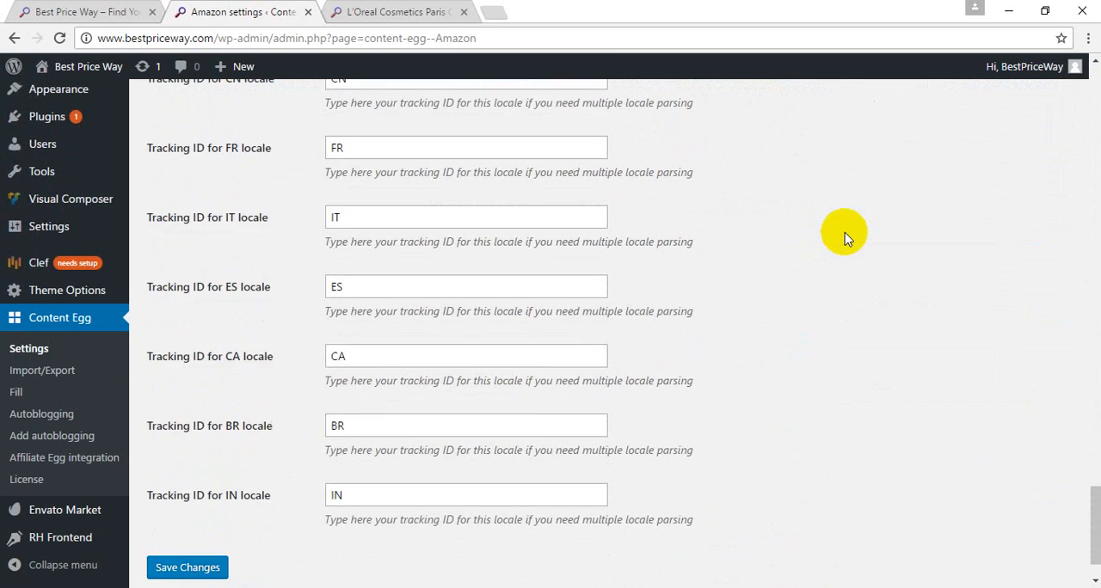
scroll(843, 238, "down", 1)
scroll(843, 238, "up", 14)
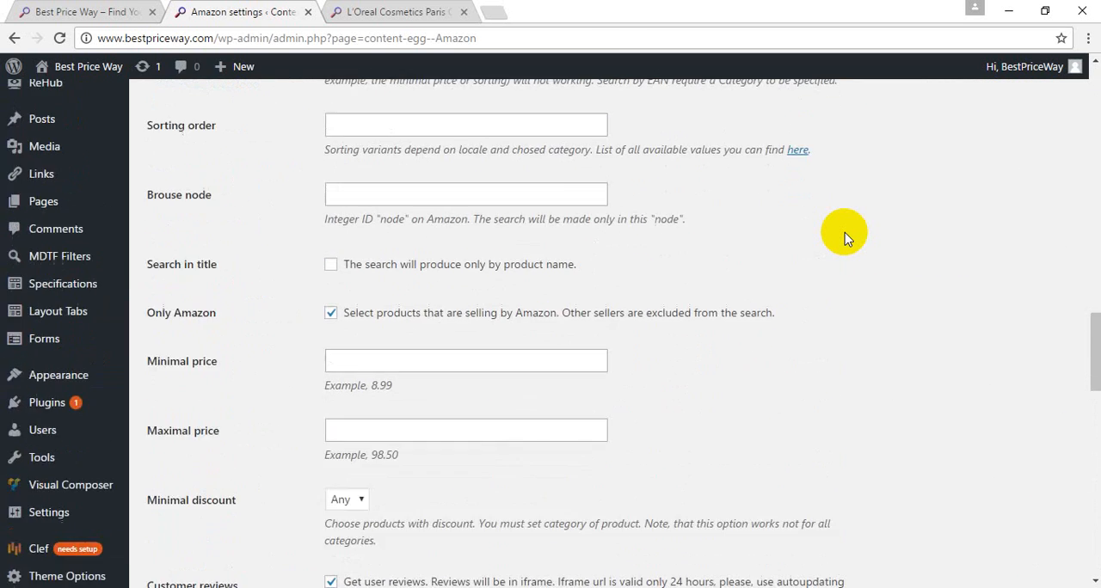
Step: View the available Minimal discount percentages in the Amazon module settings without changing the selection
scroll(844, 239, "down", 3)
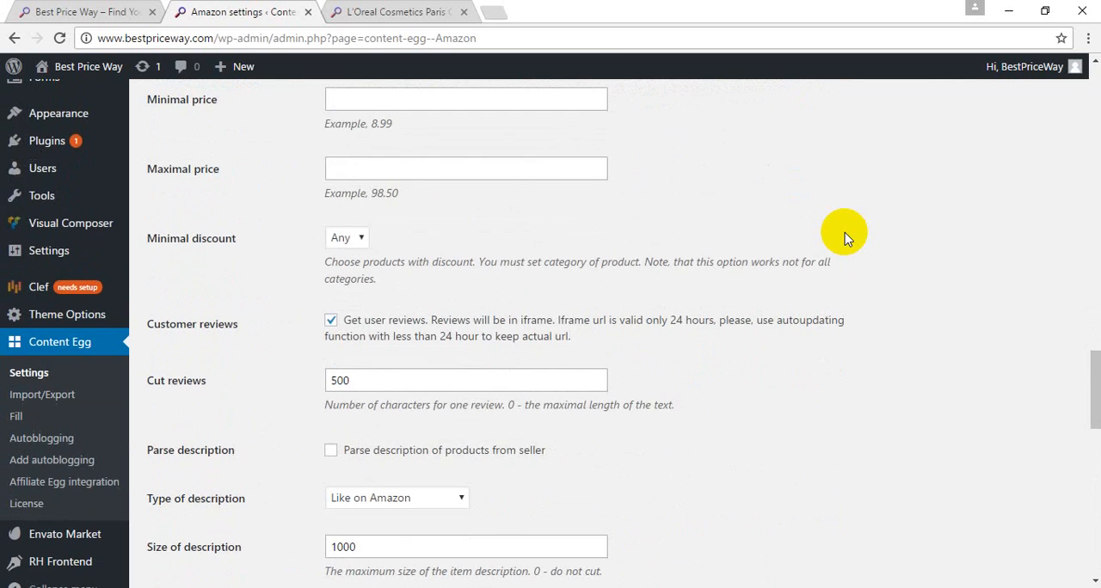
left_click(350, 246)
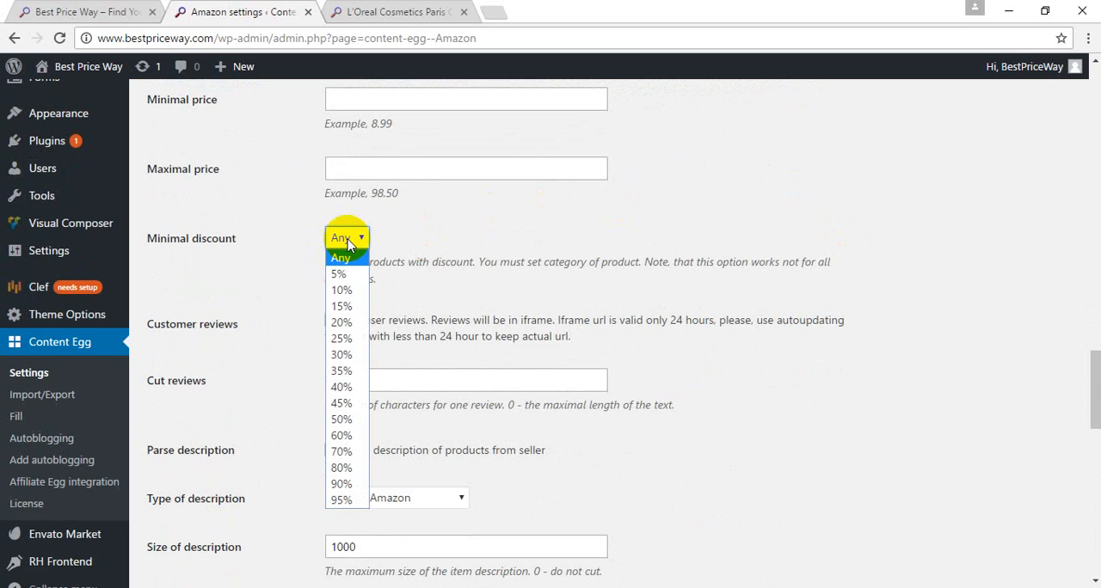
left_click(349, 246)
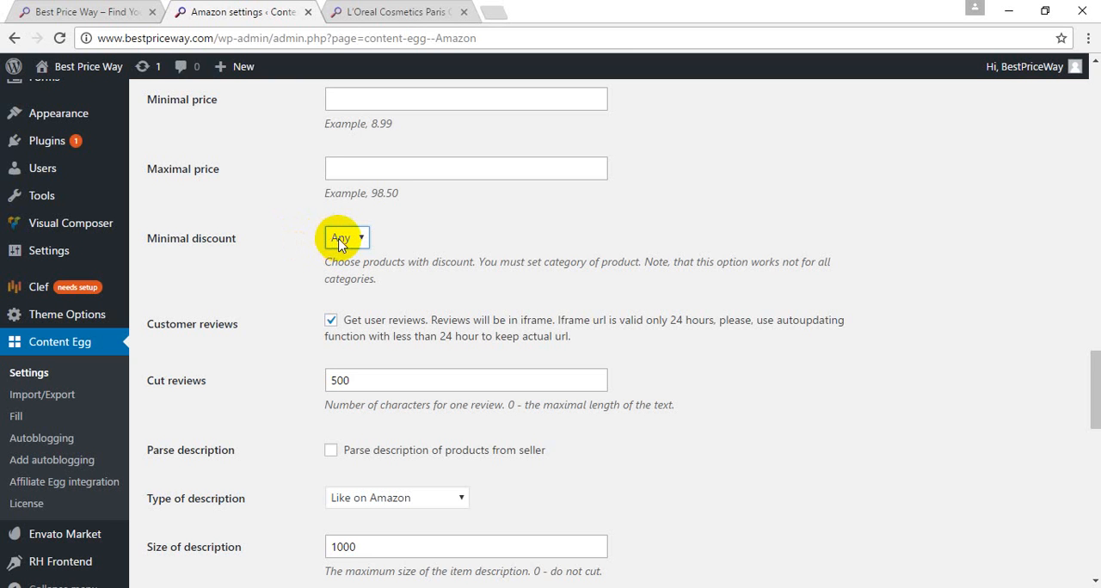
left_click(341, 240)
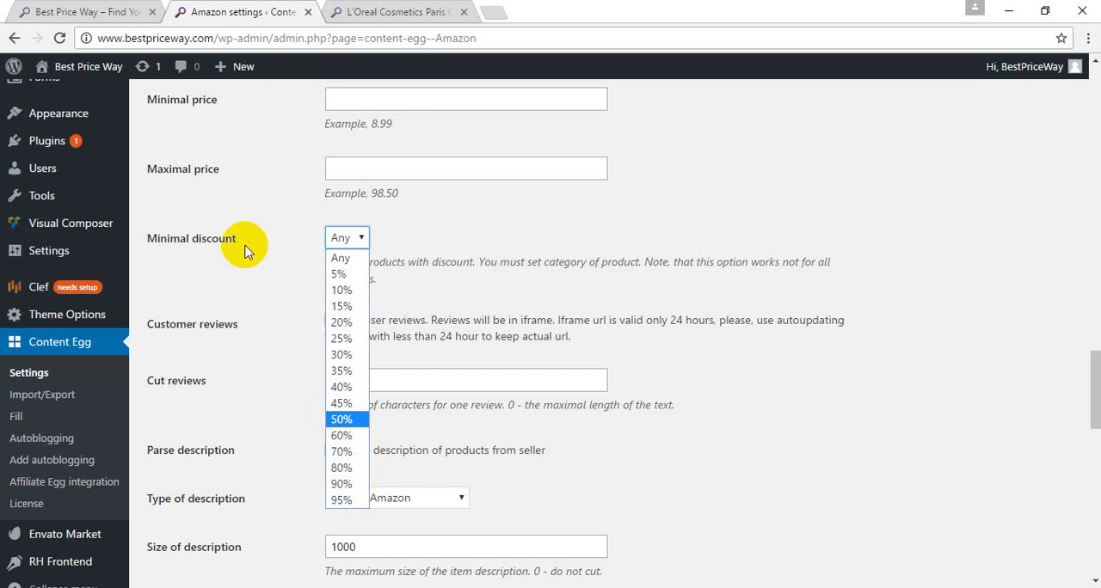
Step: Switch to the Best Price Way front page and look through the featured carousel and the latest product offers and price comparisons
left_click(84, 12)
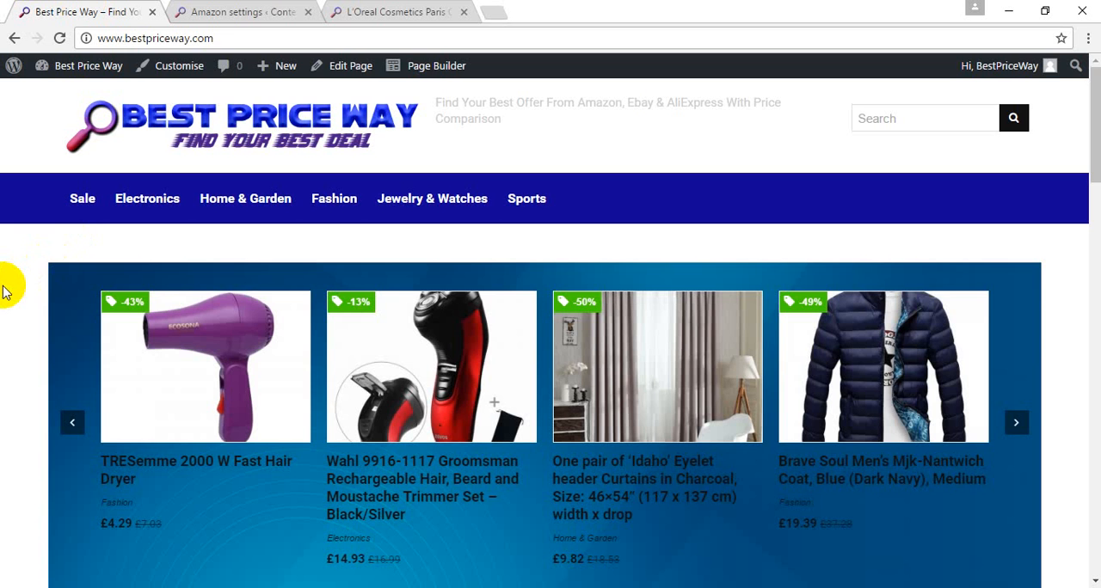
scroll(5, 291, "down", 3)
scroll(5, 290, "up", 1)
scroll(5, 291, "down", 3)
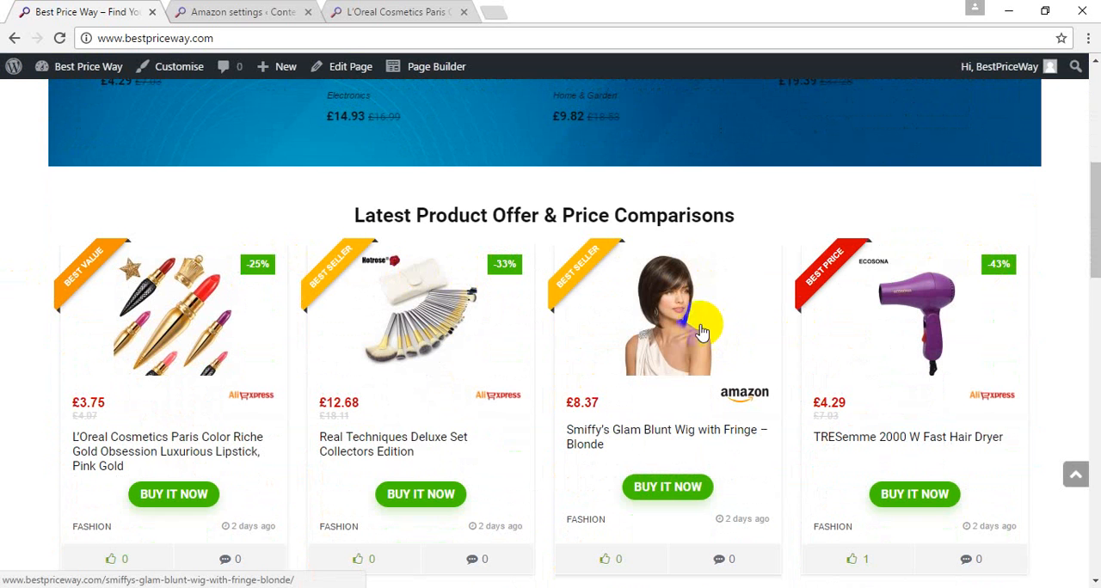
scroll(472, 371, "down", 2)
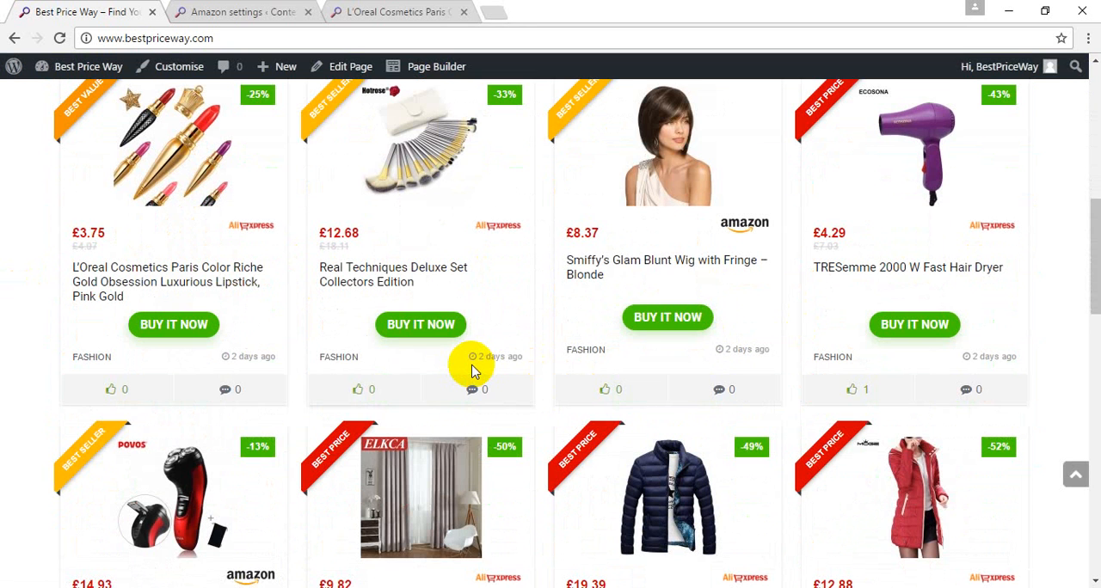
scroll(3, 269, "up", 5)
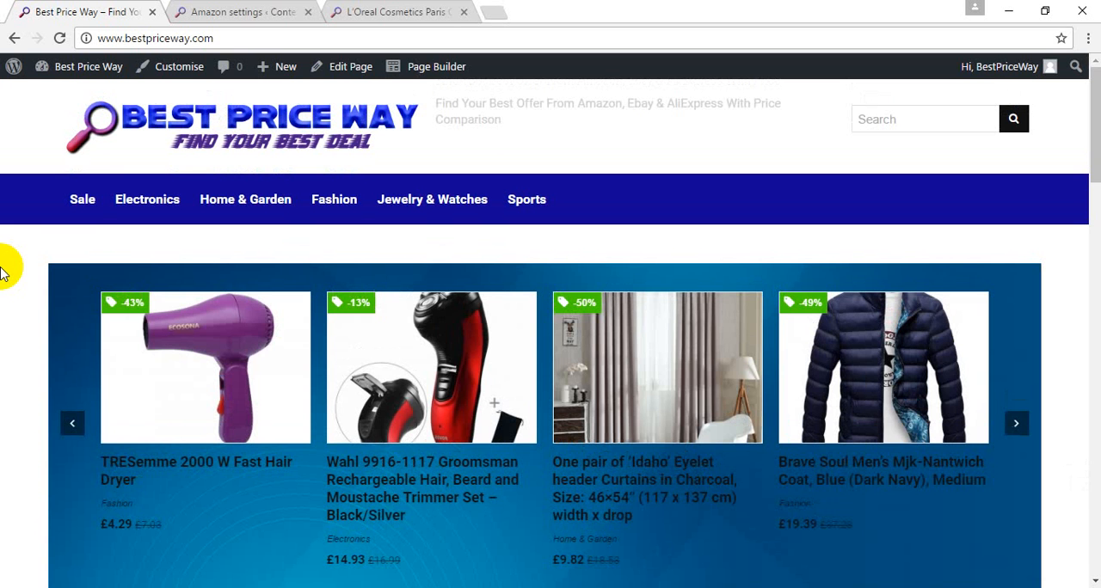
Step: Return to the Amazon module settings, look over the description and image options, and close that page
left_click(265, 11)
scroll(205, 178, "down", 1)
scroll(201, 177, "down", 3)
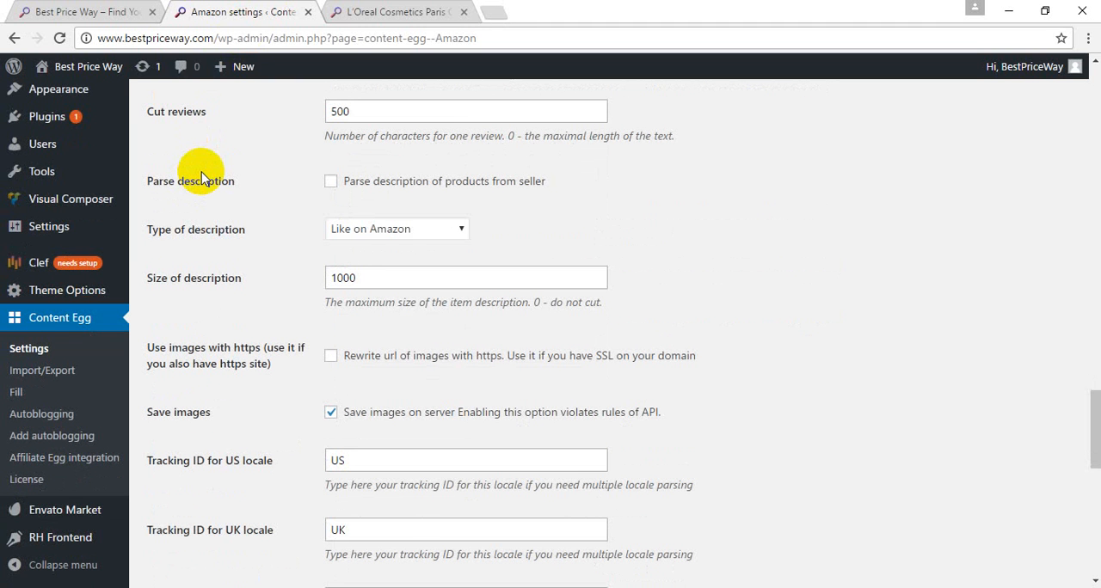
left_click(307, 12)
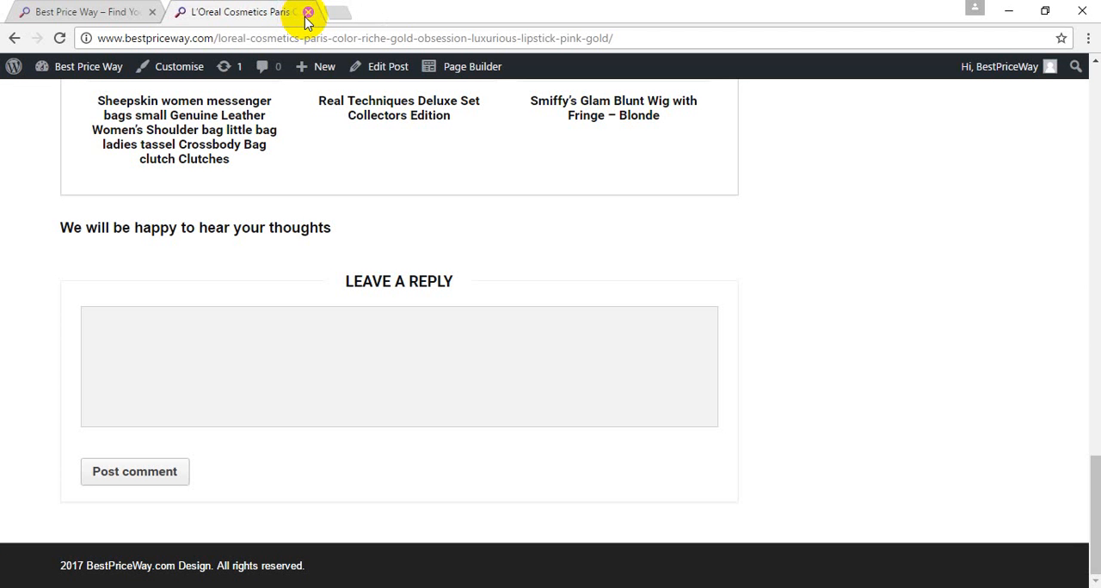